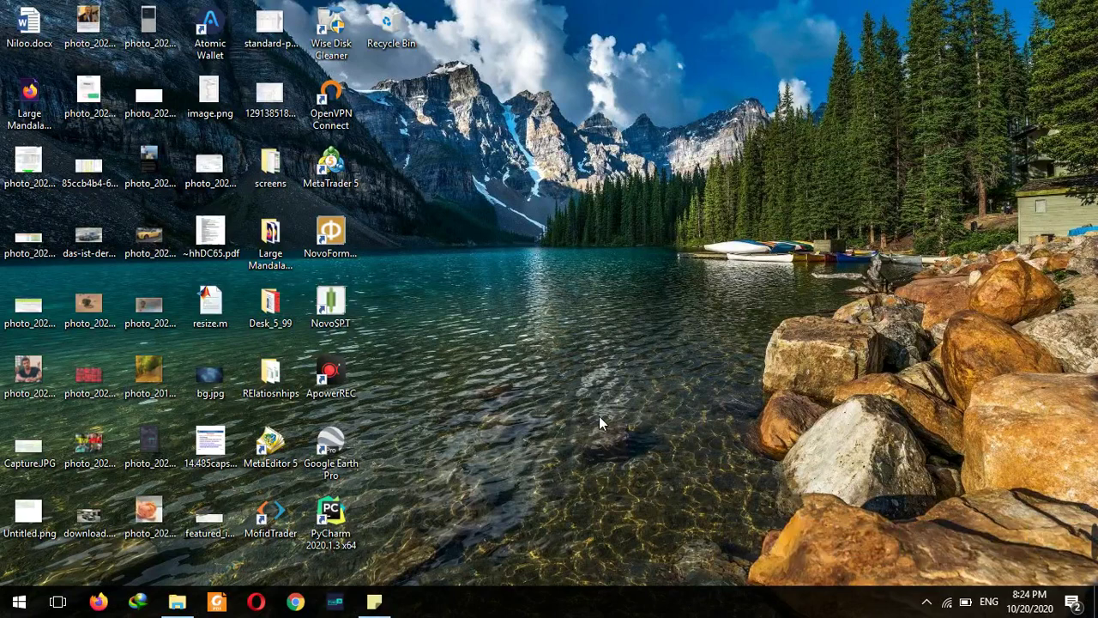
Step: Launch Abaqus/CAE by searching 'cae' in the Windows Start menu
{"action": "key", "text": "super"}
{"action": "type", "text": "cae"}
{"action": "key", "text": "Return"}
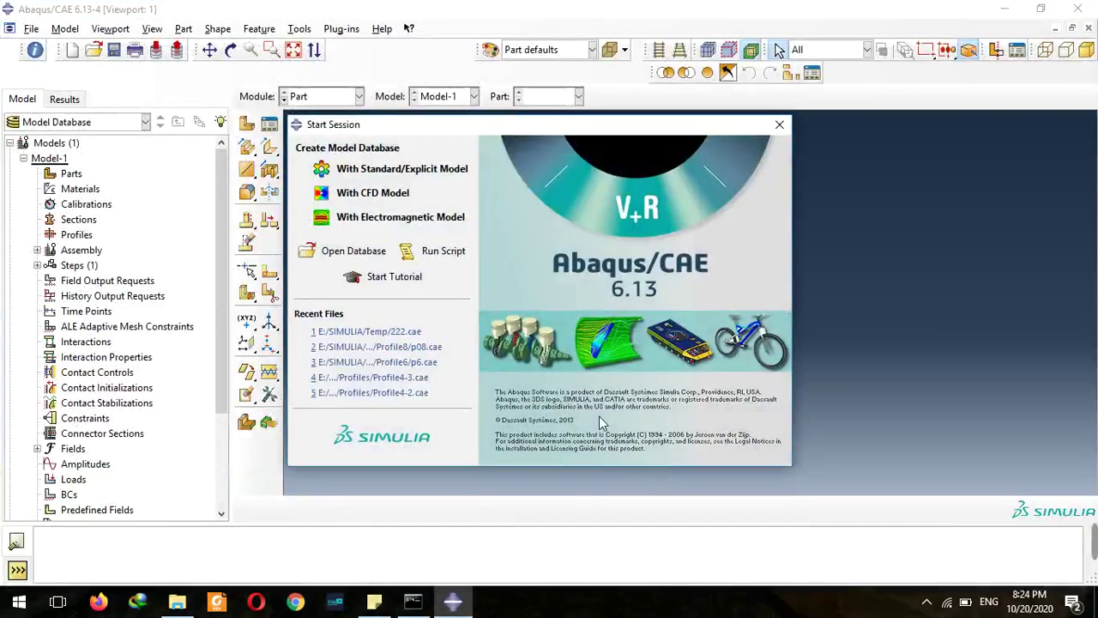
Step: Close the Start Session dialog and check the File menu, leaving the empty Model-1 viewport
{"action": "left_click", "coordinate": [779, 125]}
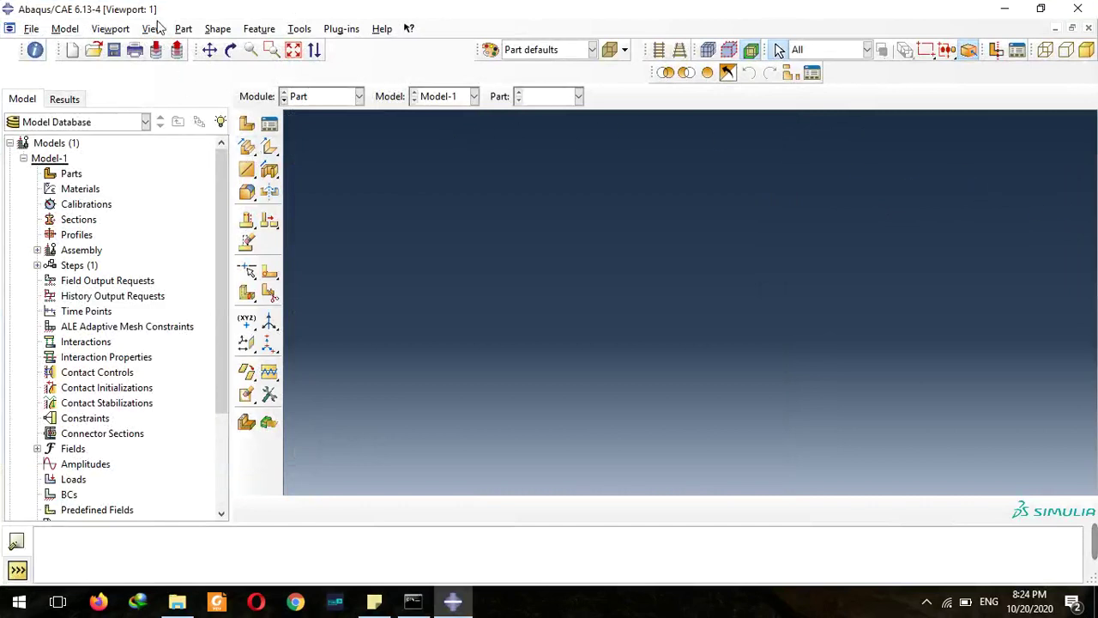
{"action": "left_click", "coordinate": [29, 31]}
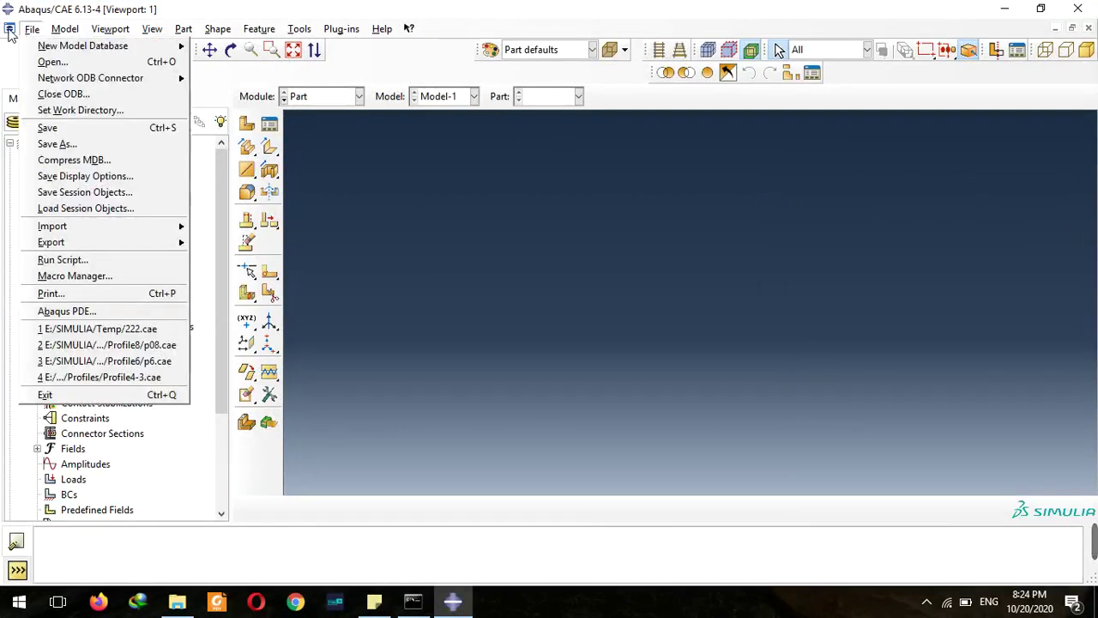
{"action": "left_click", "coordinate": [403, 343]}
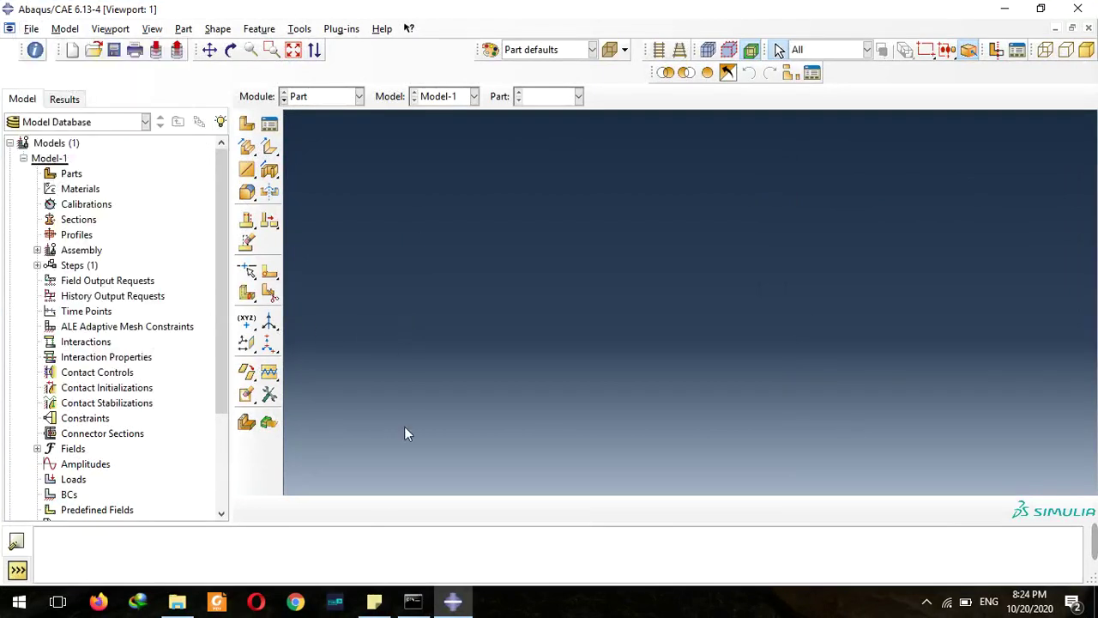
Step: Open inp3.py from the maximized E:\SIMULIA\Temp folder with Edit with Notepad++
{"action": "left_click", "coordinate": [177, 600]}
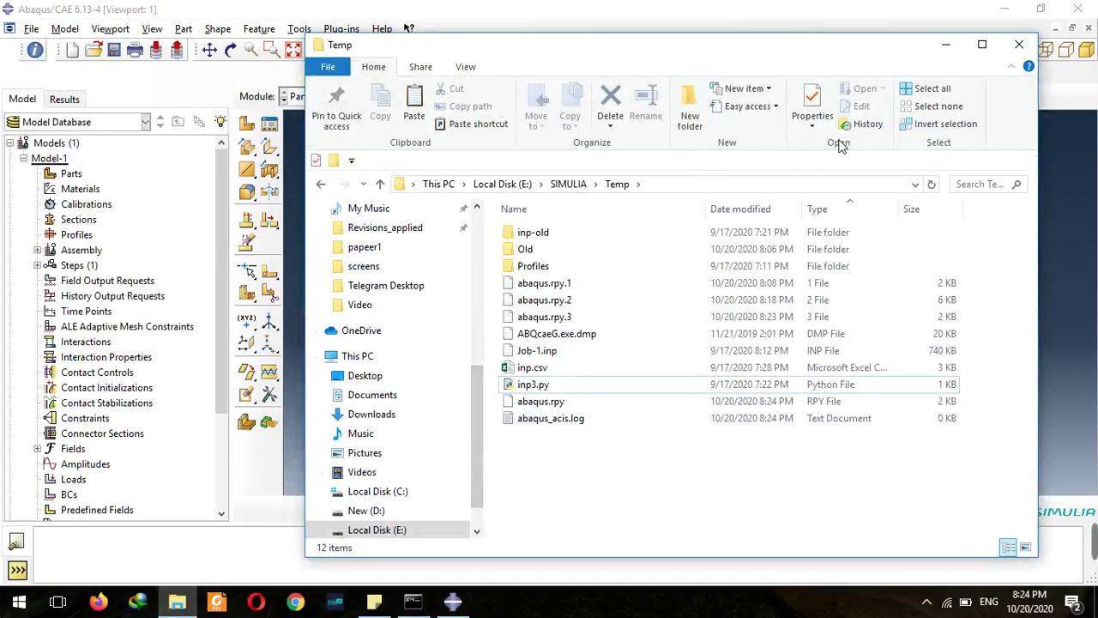
{"action": "double_click", "coordinate": [688, 47]}
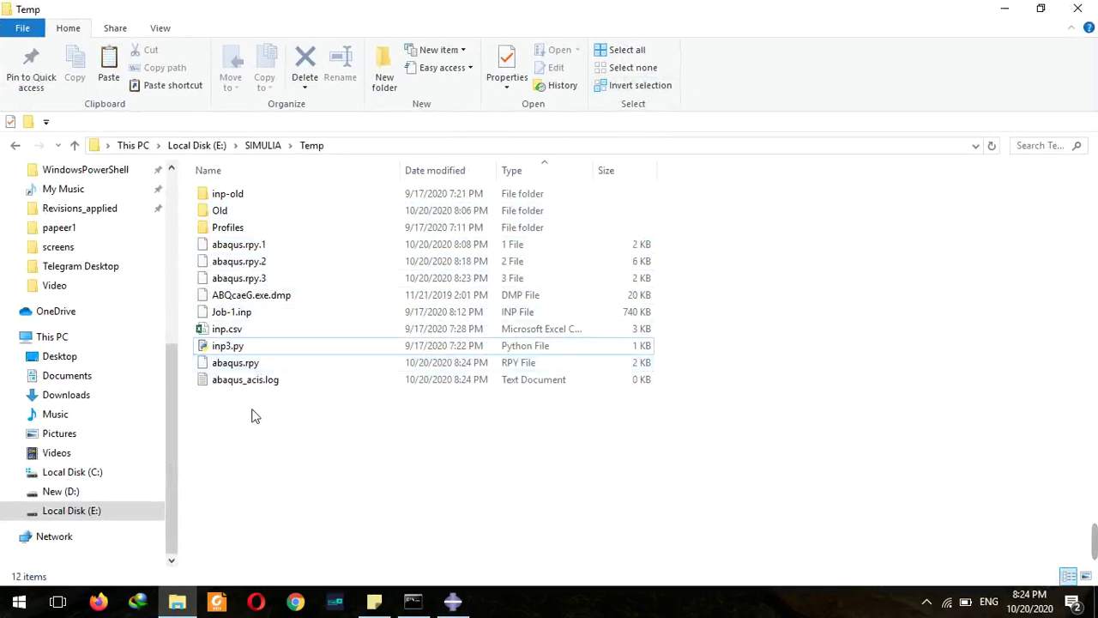
{"action": "right_click", "coordinate": [235, 352]}
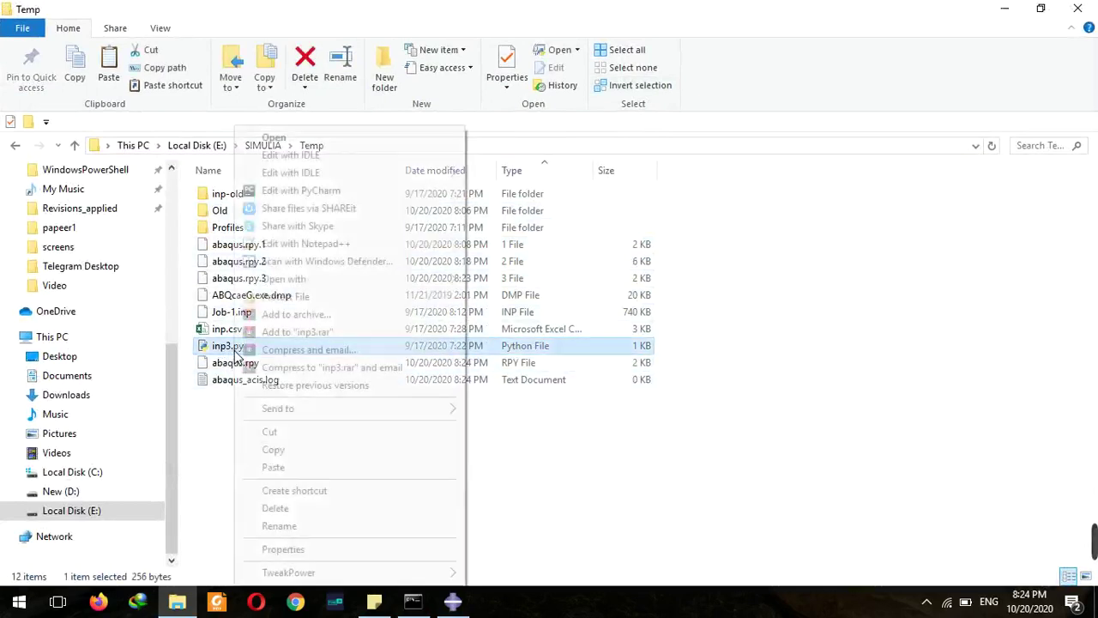
{"action": "left_click", "coordinate": [300, 244]}
Step: Select and read through the seven-line inp3.py spline script, then restore down Notepad++
{"action": "left_click_drag", "start_coordinate": [352, 206], "coordinate": [57, 84]}
{"action": "left_click", "coordinate": [221, 215]}
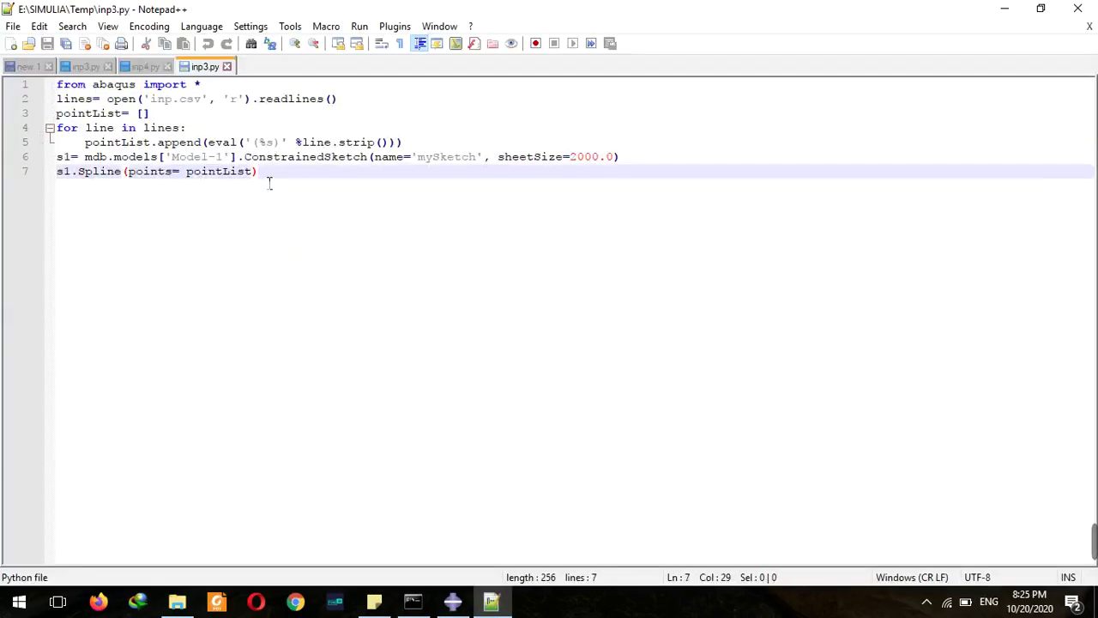
{"action": "left_click_drag", "start_coordinate": [273, 180], "coordinate": [43, 94]}
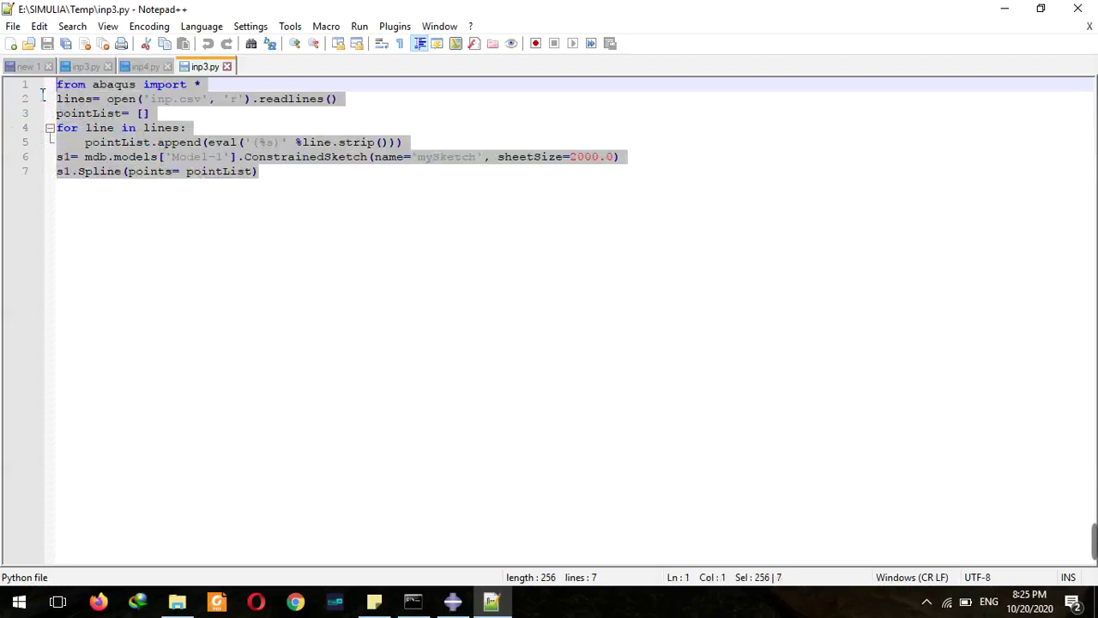
{"action": "left_click", "coordinate": [395, 235]}
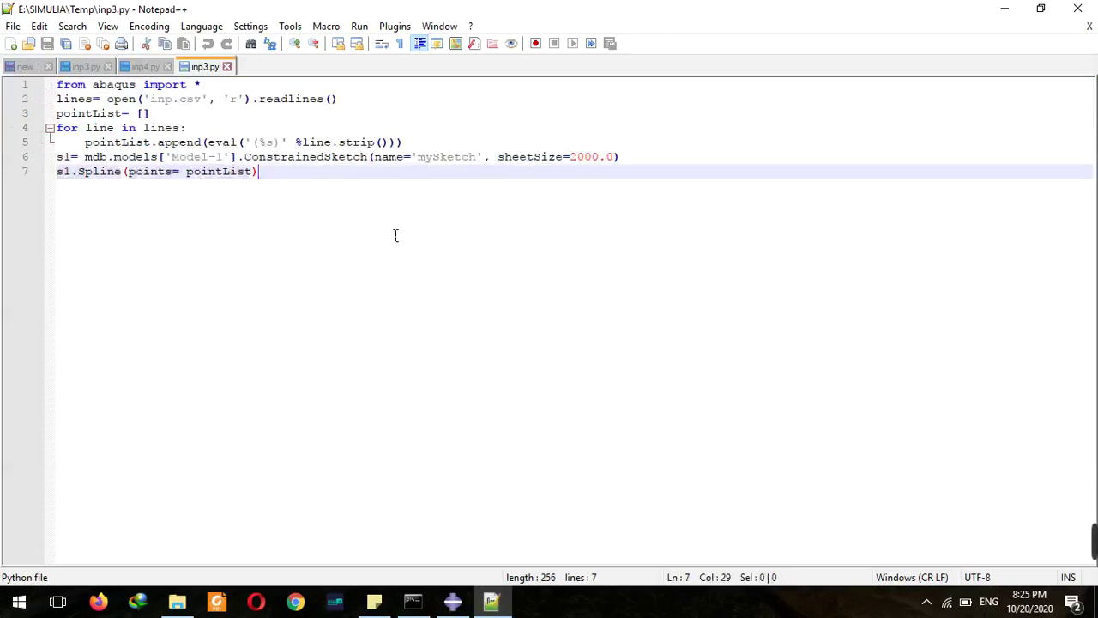
{"action": "left_click", "coordinate": [1041, 9]}
Step: Minimize Notepad++, open inp.csv in Excel and select coordinate columns A and B
{"action": "left_click", "coordinate": [712, 104]}
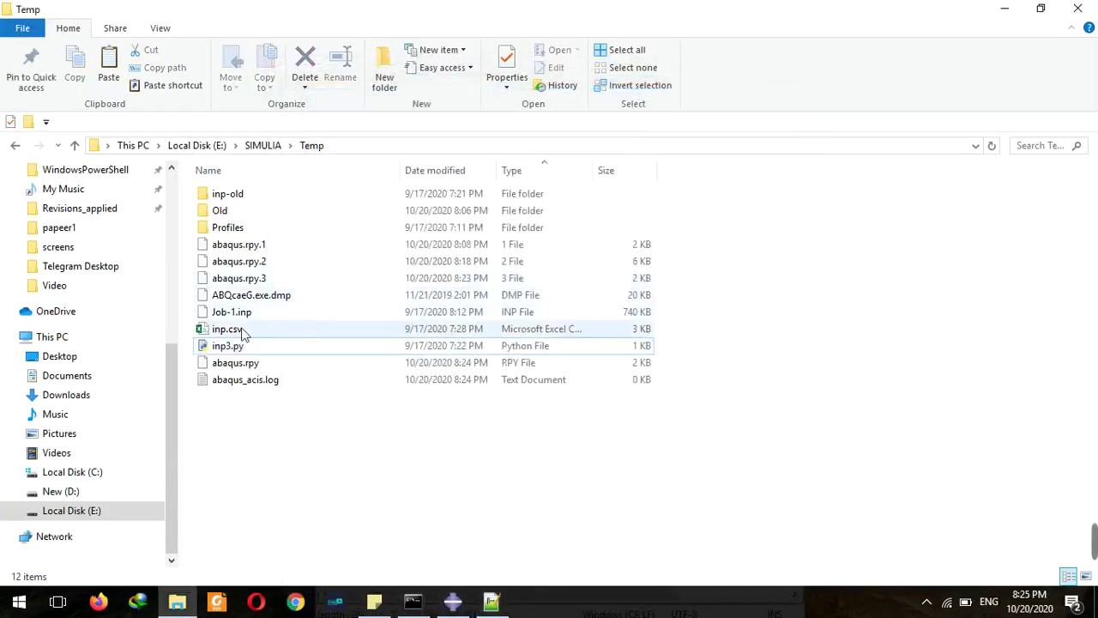
{"action": "double_click", "coordinate": [216, 330]}
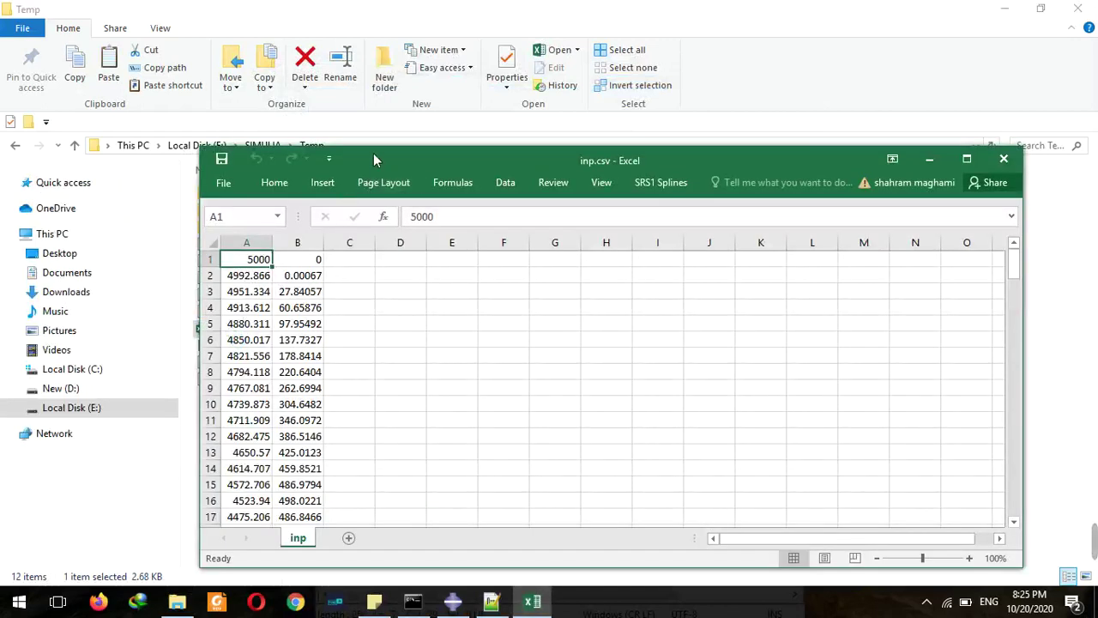
{"action": "left_click_drag", "start_coordinate": [374, 159], "coordinate": [373, 72]}
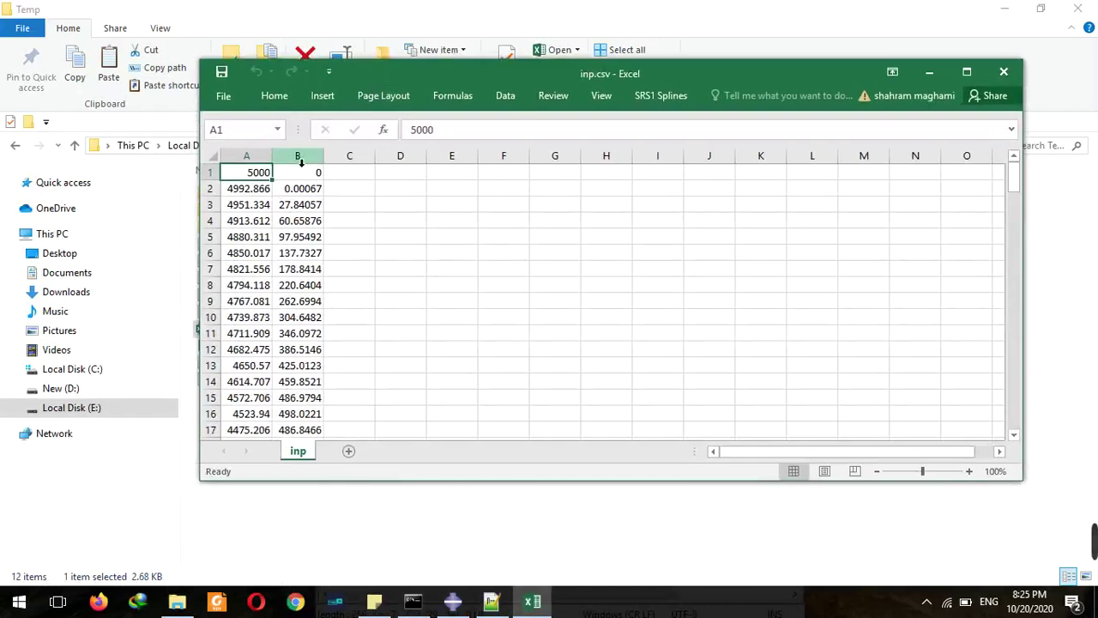
{"action": "left_click_drag", "start_coordinate": [310, 163], "coordinate": [269, 157]}
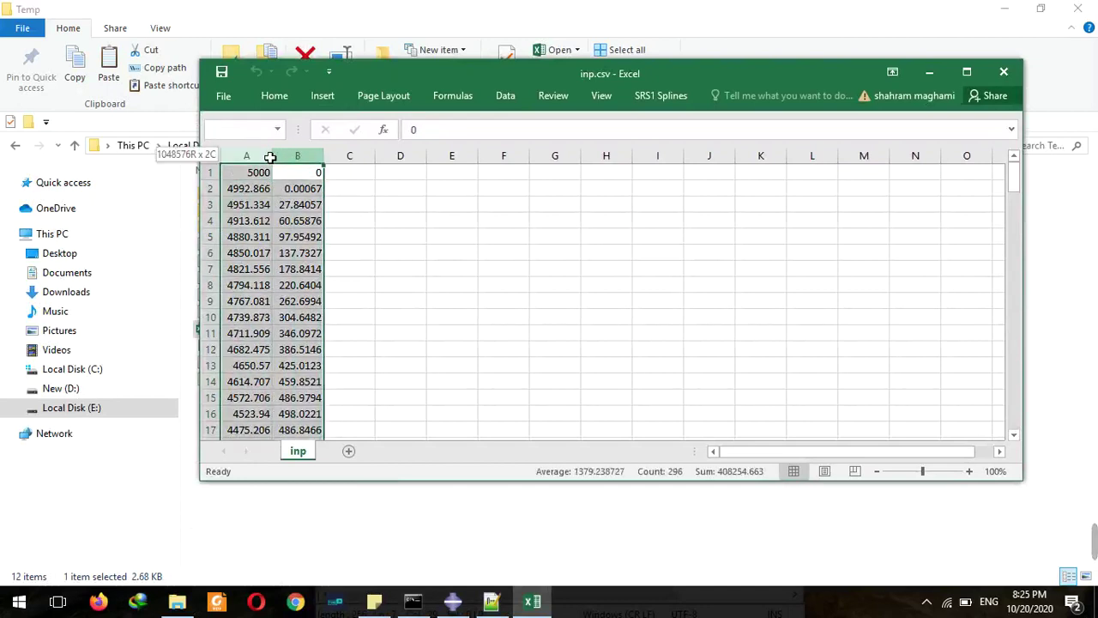
Step: Insert a scatter chart of the coordinates, resize and position it, then close Excel without saving
{"action": "left_click", "coordinate": [322, 96]}
{"action": "left_click", "coordinate": [558, 154]}
{"action": "left_click", "coordinate": [566, 206]}
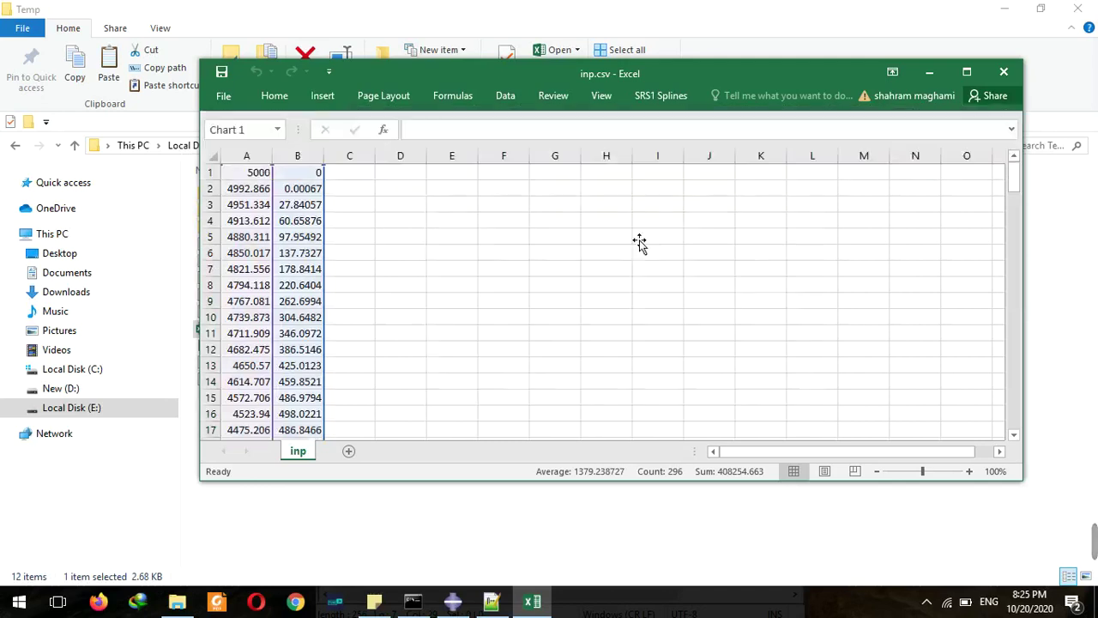
{"action": "left_click_drag", "start_coordinate": [827, 312], "coordinate": [939, 311]}
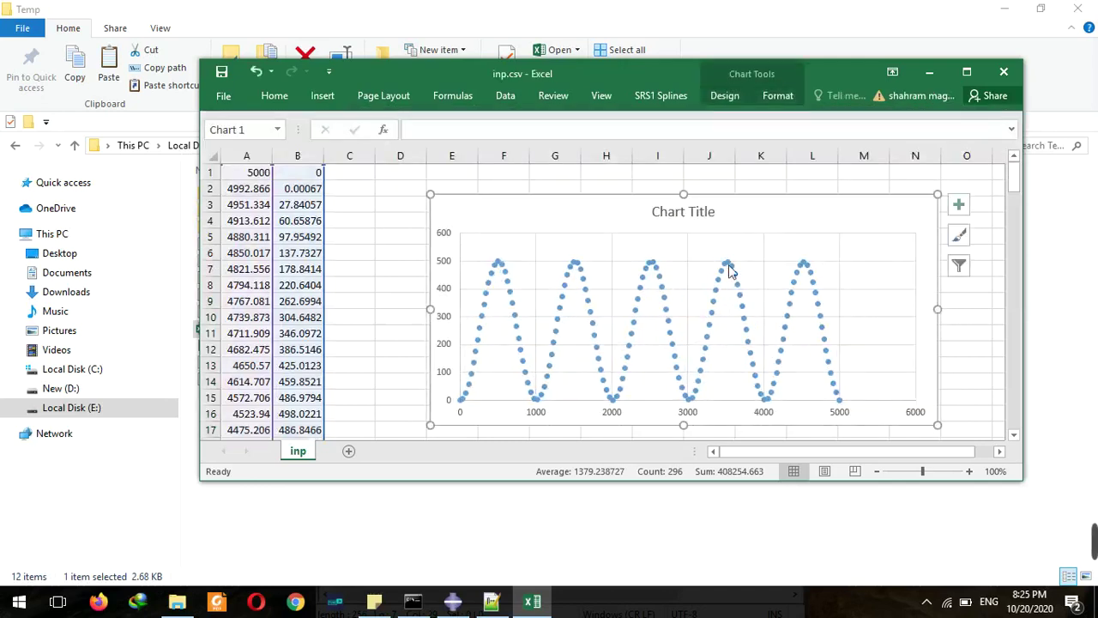
{"action": "left_click_drag", "start_coordinate": [641, 216], "coordinate": [611, 207]}
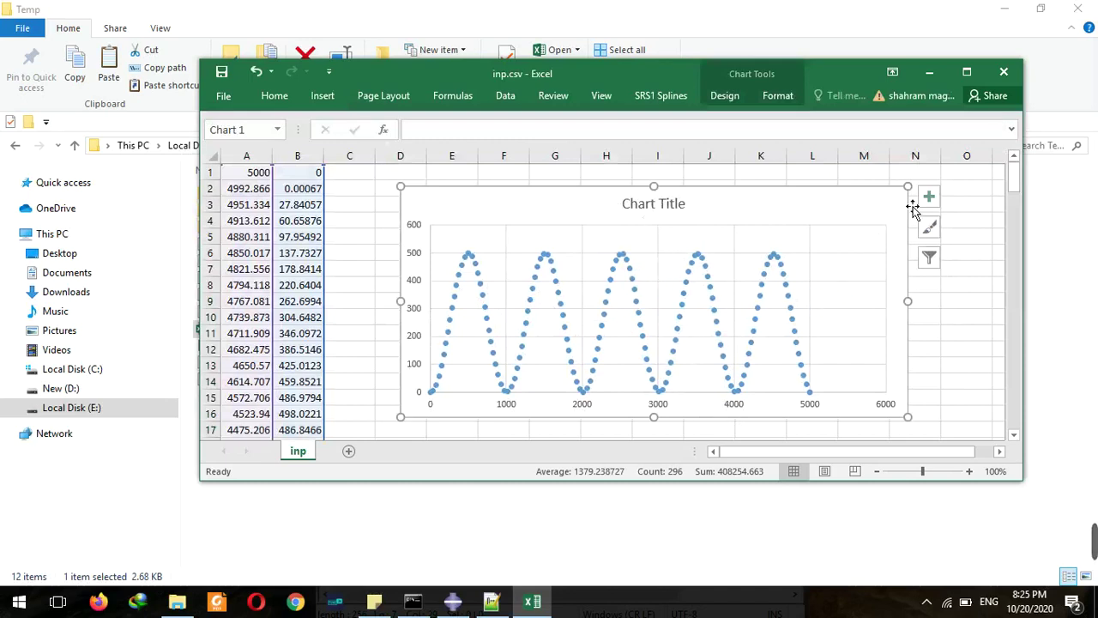
{"action": "left_click_drag", "start_coordinate": [920, 199], "coordinate": [967, 190]}
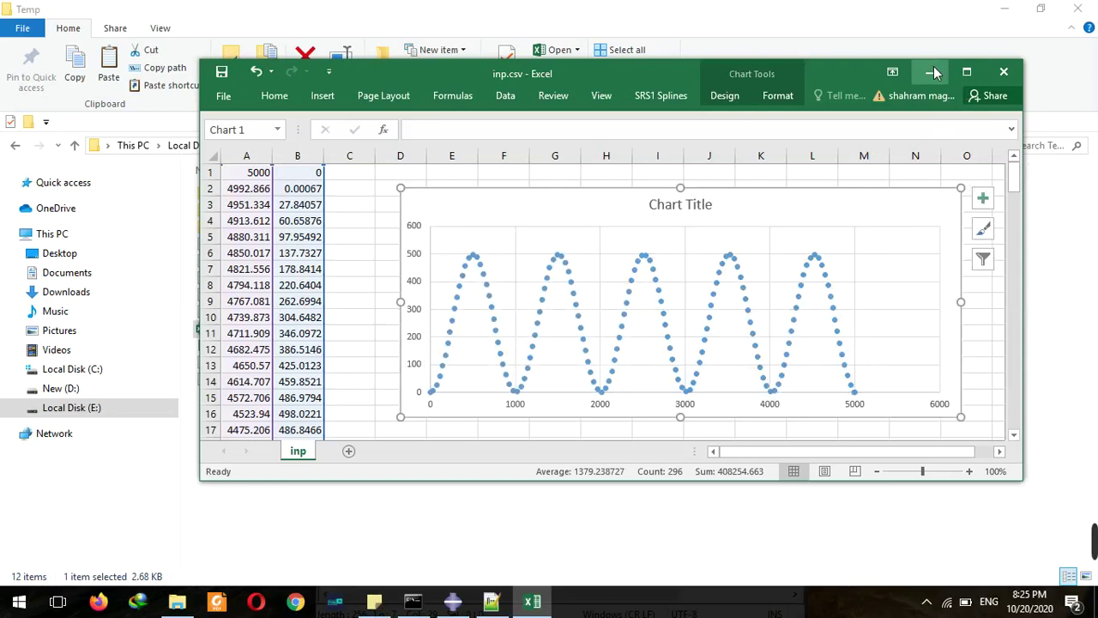
{"action": "left_click", "coordinate": [1003, 71]}
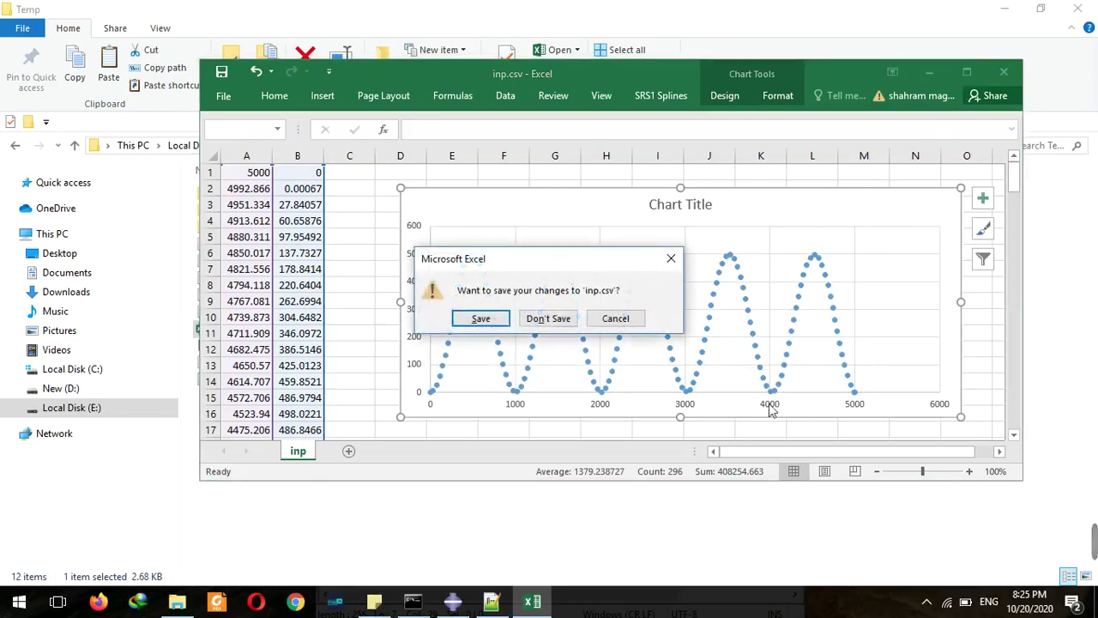
{"action": "left_click", "coordinate": [558, 319]}
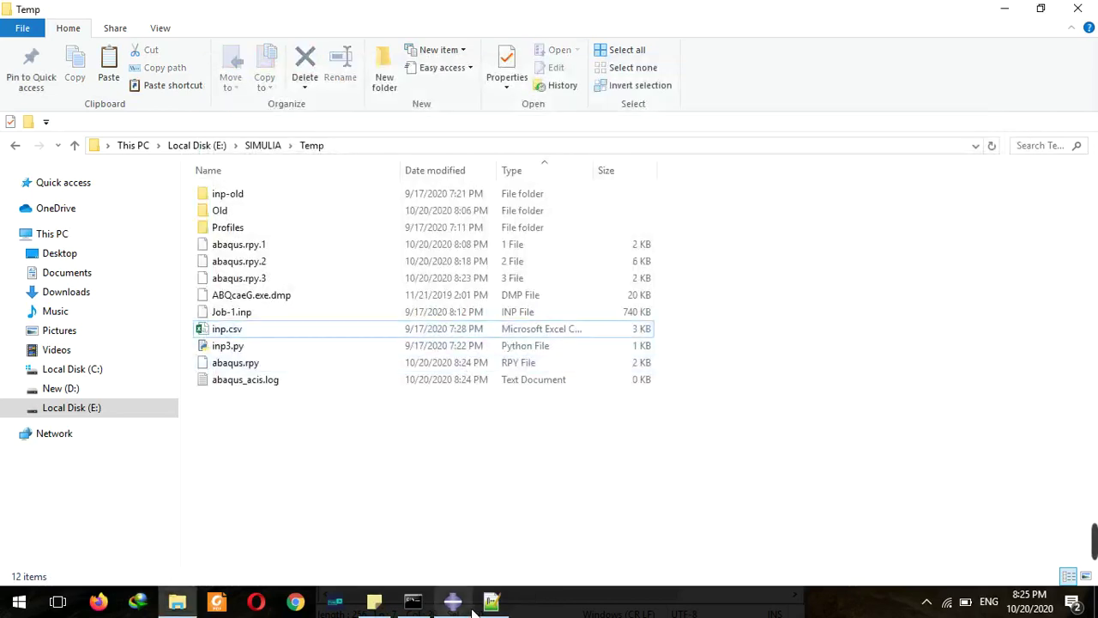
Step: Review the Run Script dialog's directory list in Abaqus/CAE, then cancel without running anything
{"action": "left_click", "coordinate": [462, 608]}
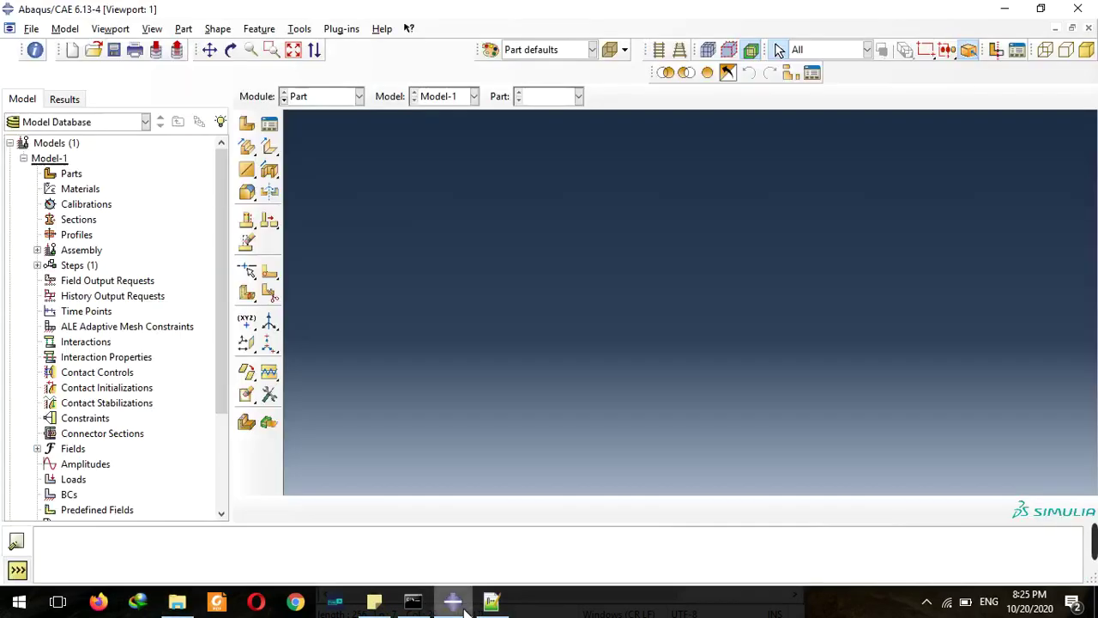
{"action": "left_click", "coordinate": [32, 30]}
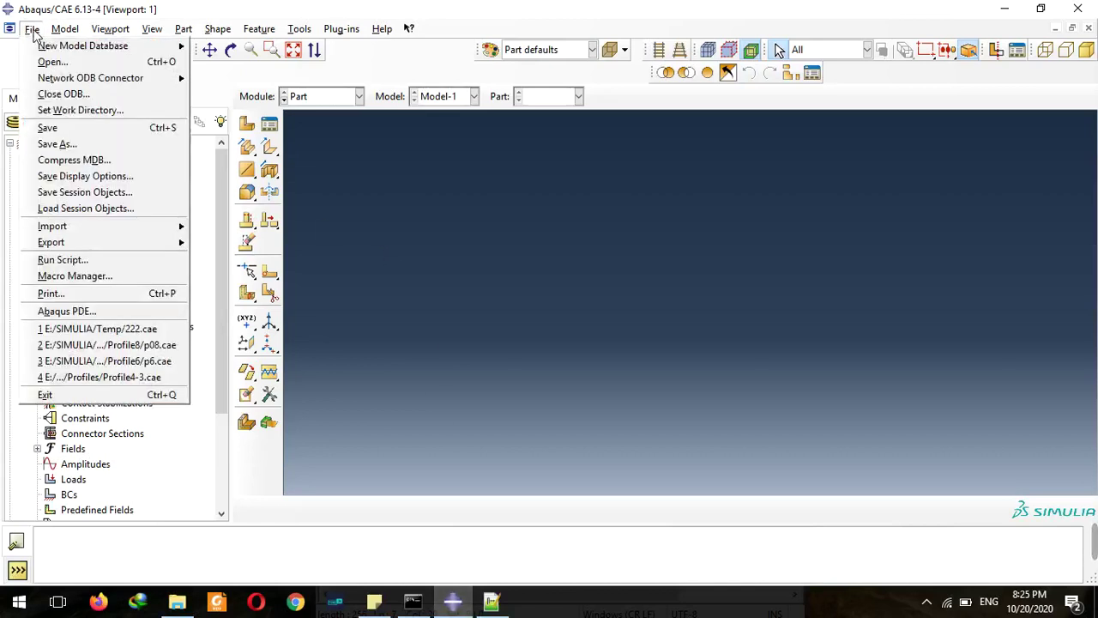
{"action": "left_click", "coordinate": [74, 268]}
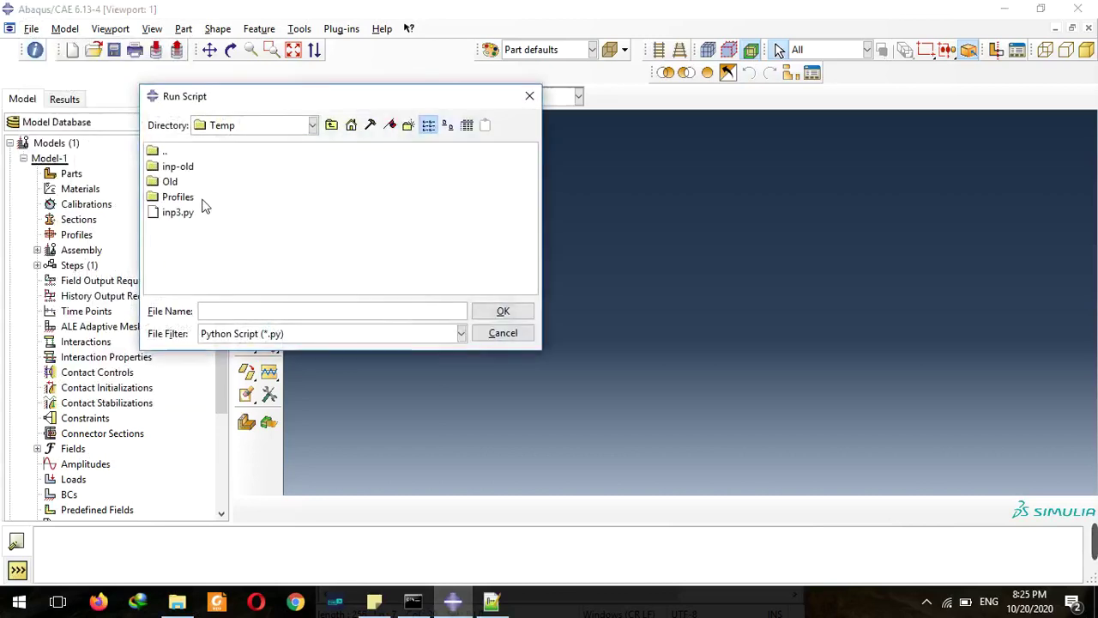
{"action": "left_click", "coordinate": [313, 129]}
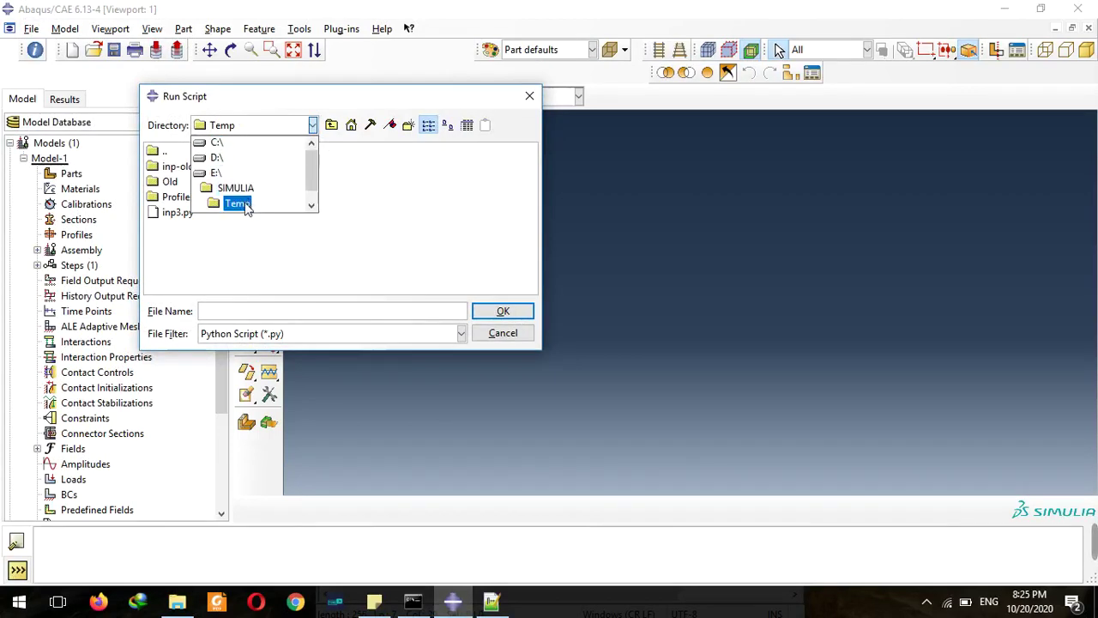
{"action": "scroll", "coordinate": [246, 217], "scroll_direction": "down", "scroll_amount": 1}
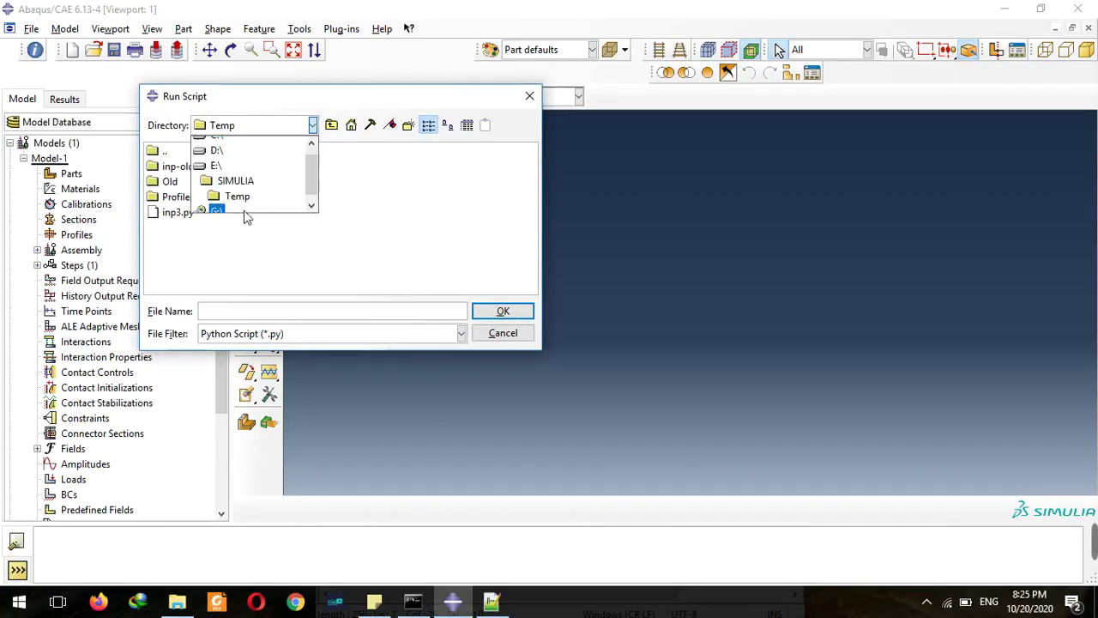
{"action": "left_click", "coordinate": [525, 343]}
{"action": "left_click", "coordinate": [503, 333]}
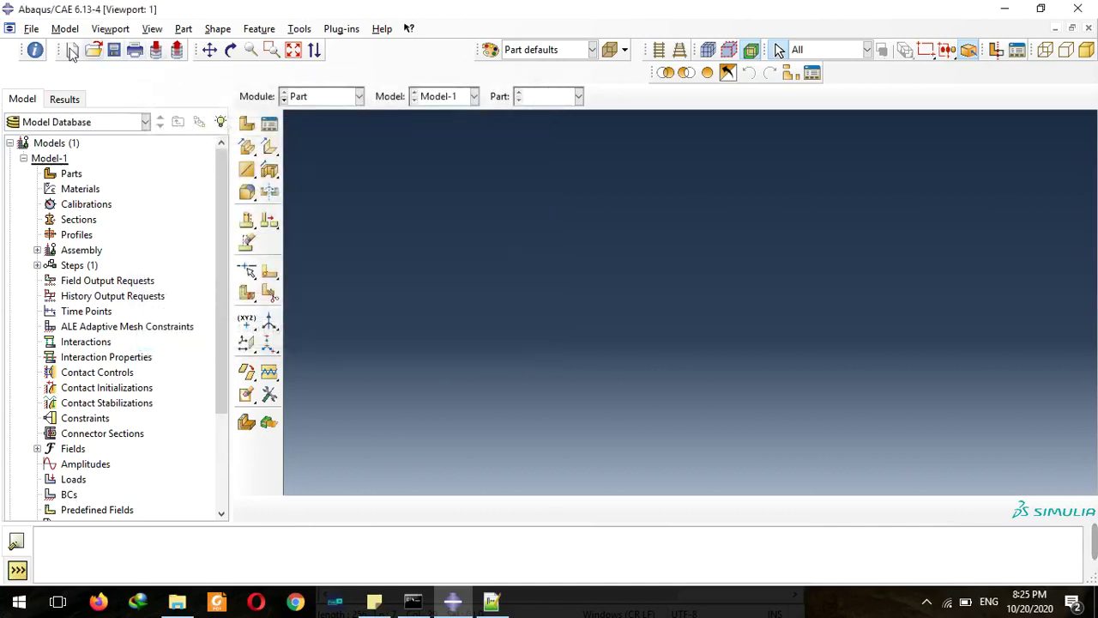
Step: Confirm the work directory is E:\SIMULIA\Temp in Set Work Directory, then cancel
{"action": "left_click", "coordinate": [33, 29]}
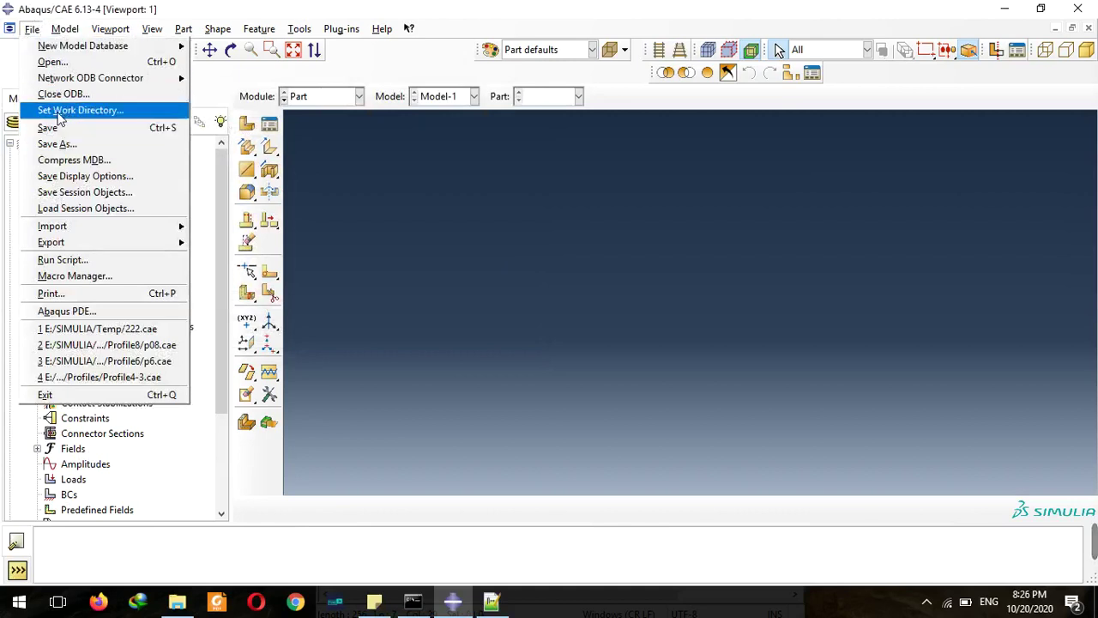
{"action": "left_click", "coordinate": [66, 114]}
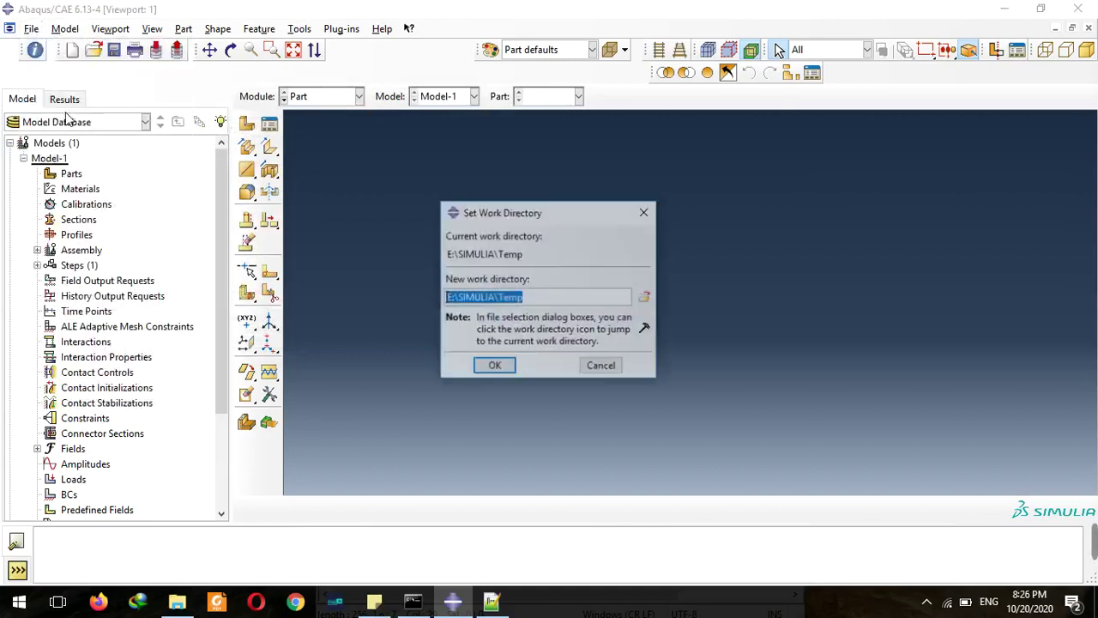
{"action": "left_click", "coordinate": [543, 304]}
{"action": "left_click_drag", "start_coordinate": [522, 298], "coordinate": [447, 298]}
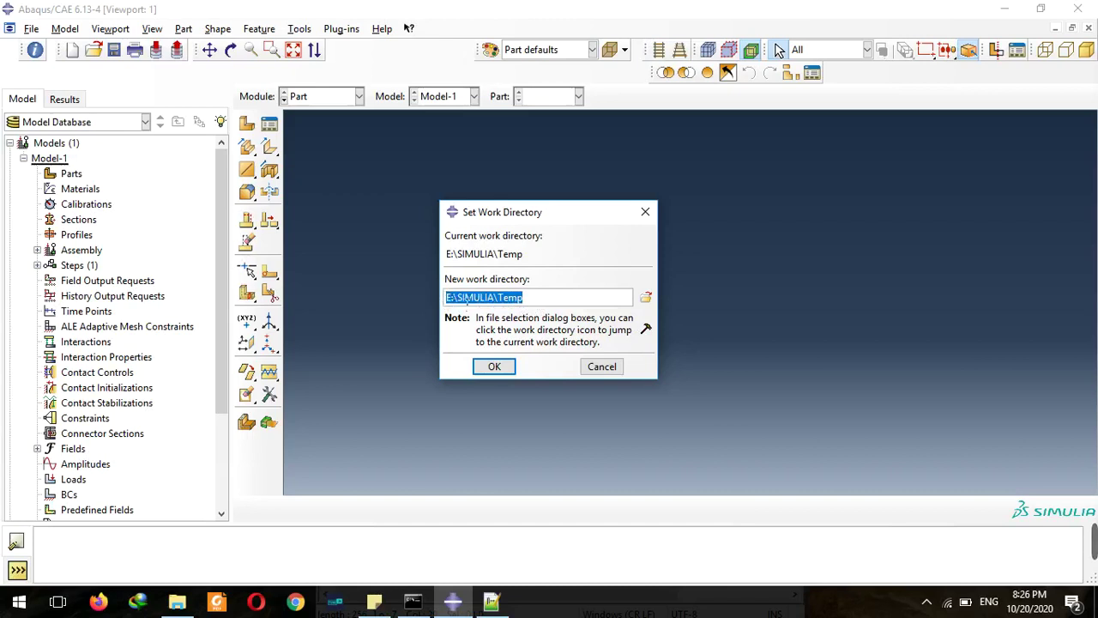
{"action": "left_click", "coordinate": [539, 298]}
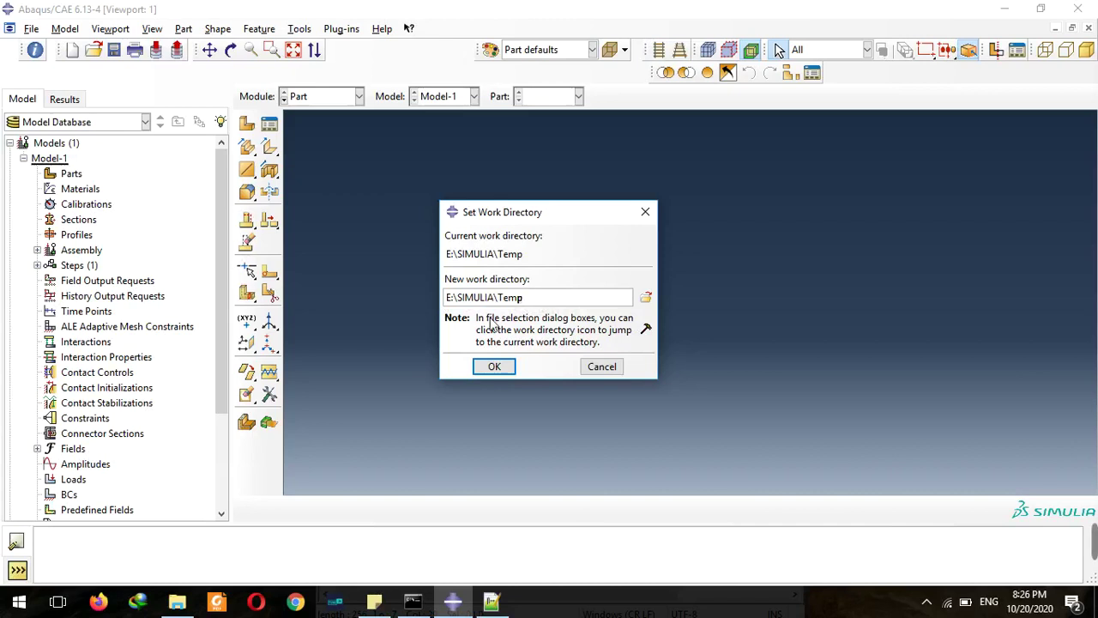
{"action": "left_click_drag", "start_coordinate": [556, 305], "coordinate": [427, 305]}
{"action": "left_click", "coordinate": [601, 366]}
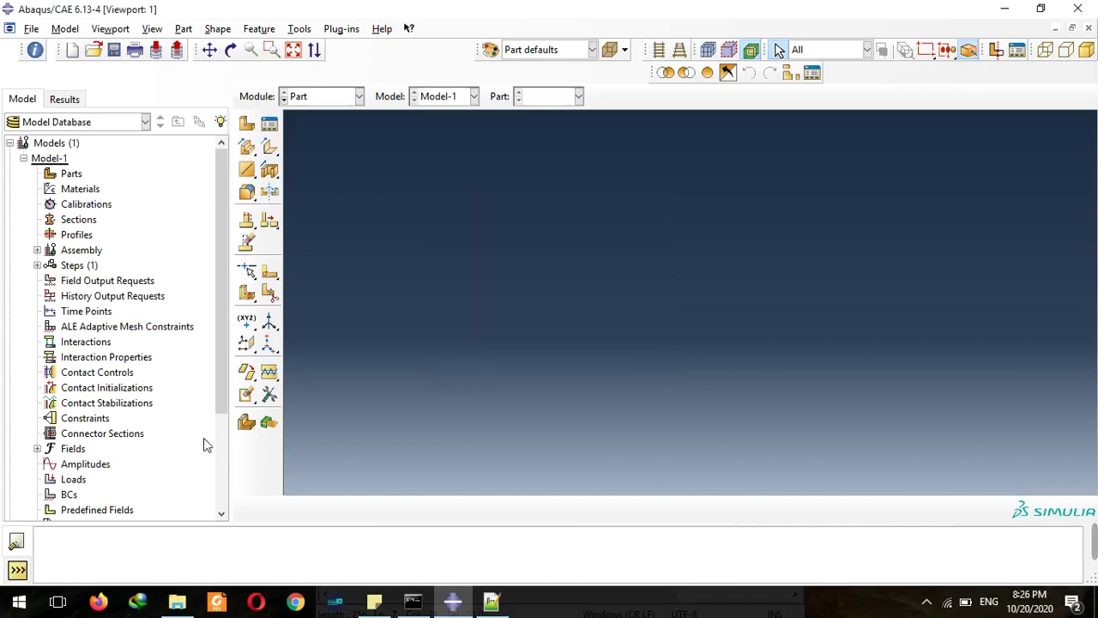
Step: Reopen inp.csv in Excel and select column A to check the node coordinates
{"action": "left_click", "coordinate": [176, 600]}
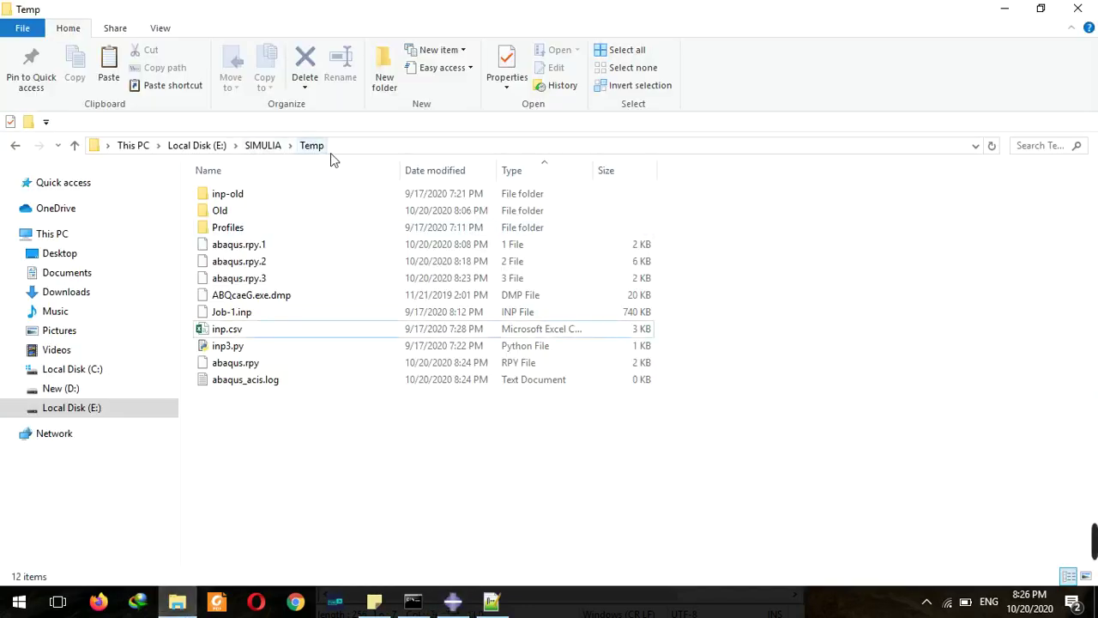
{"action": "left_click", "coordinate": [222, 331]}
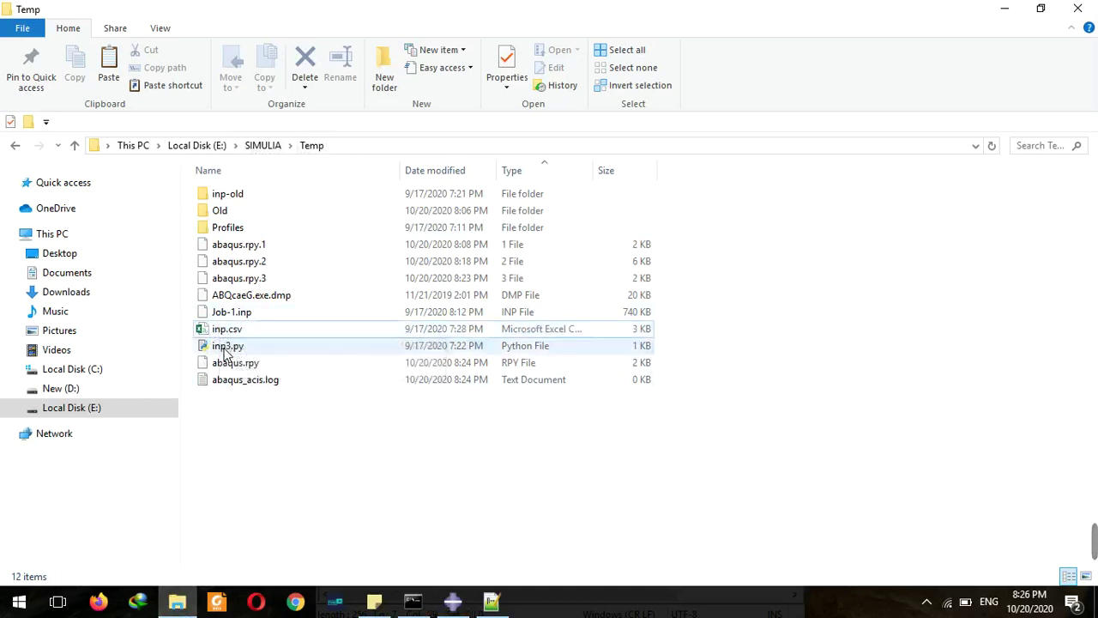
{"action": "double_click", "coordinate": [227, 331]}
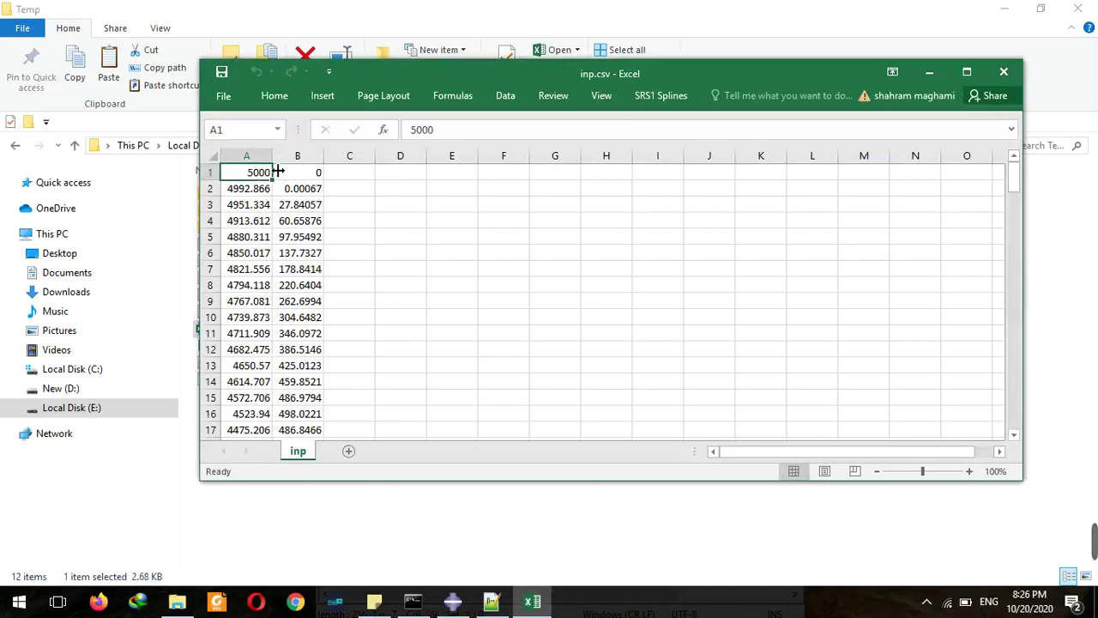
{"action": "key", "text": "ctrl+shift+Down"}
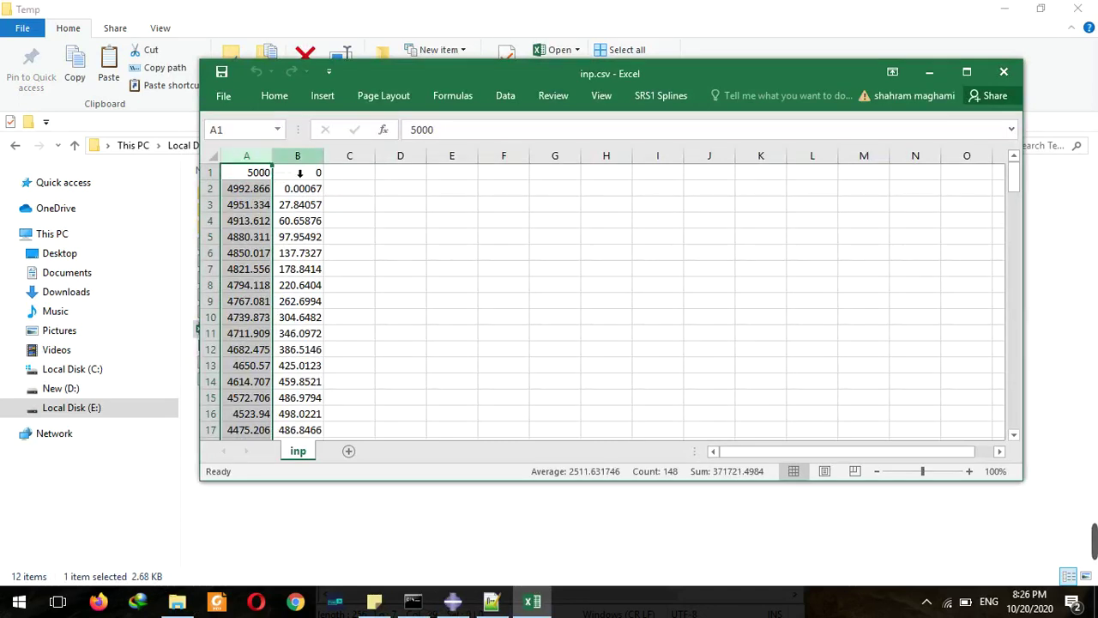
{"action": "left_click", "coordinate": [298, 170]}
{"action": "left_click", "coordinate": [503, 285]}
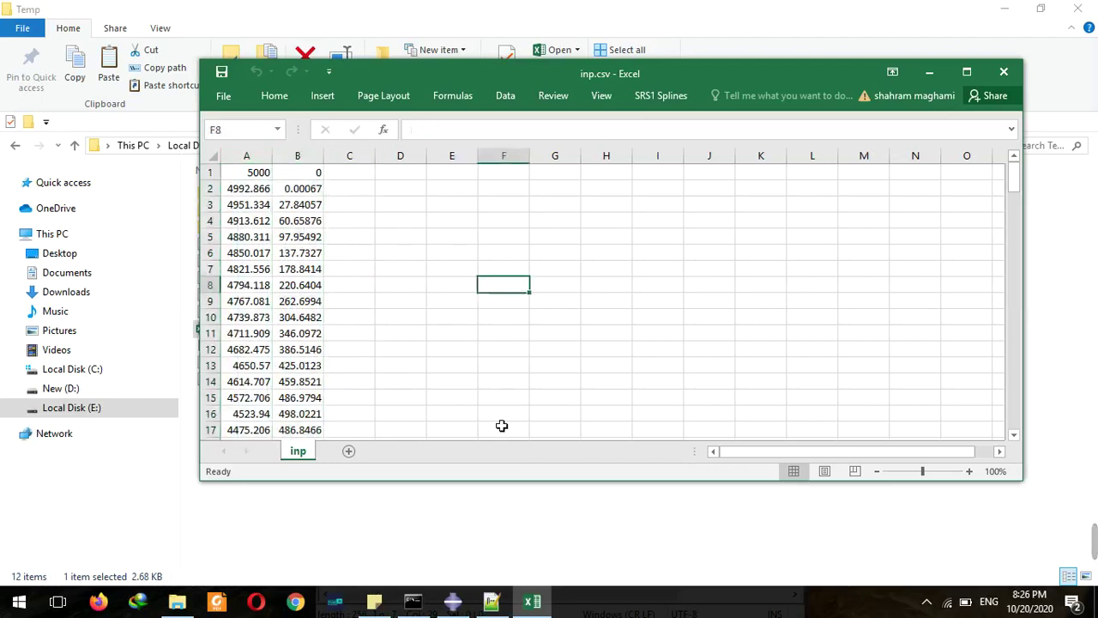
{"action": "left_click", "coordinate": [453, 601]}
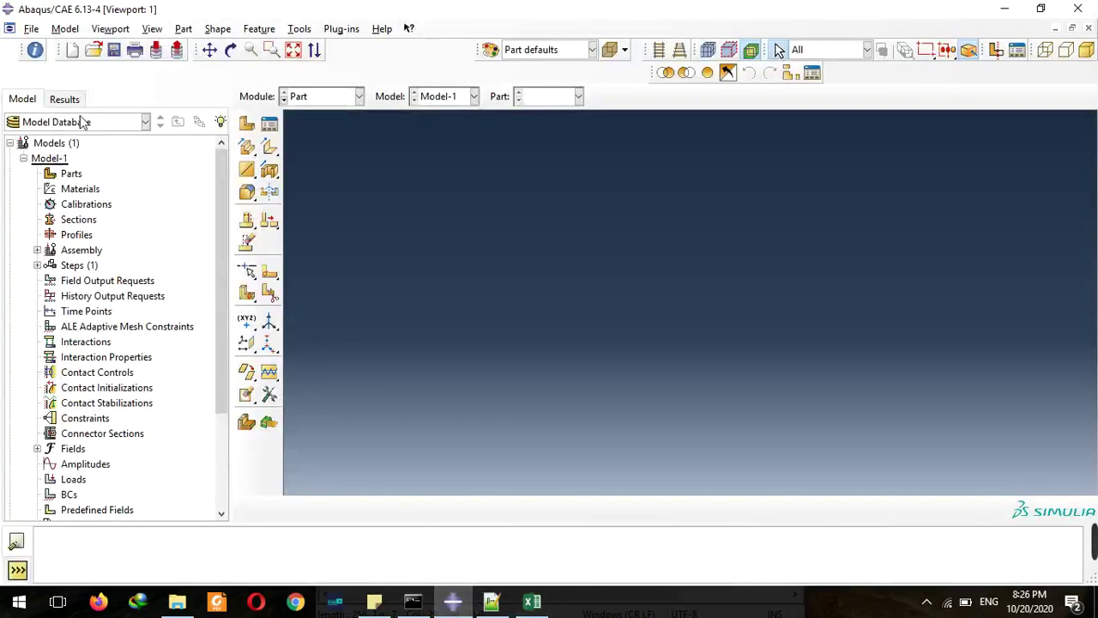
Step: Run the inp3.py script through File > Run Script
{"action": "left_click", "coordinate": [30, 29]}
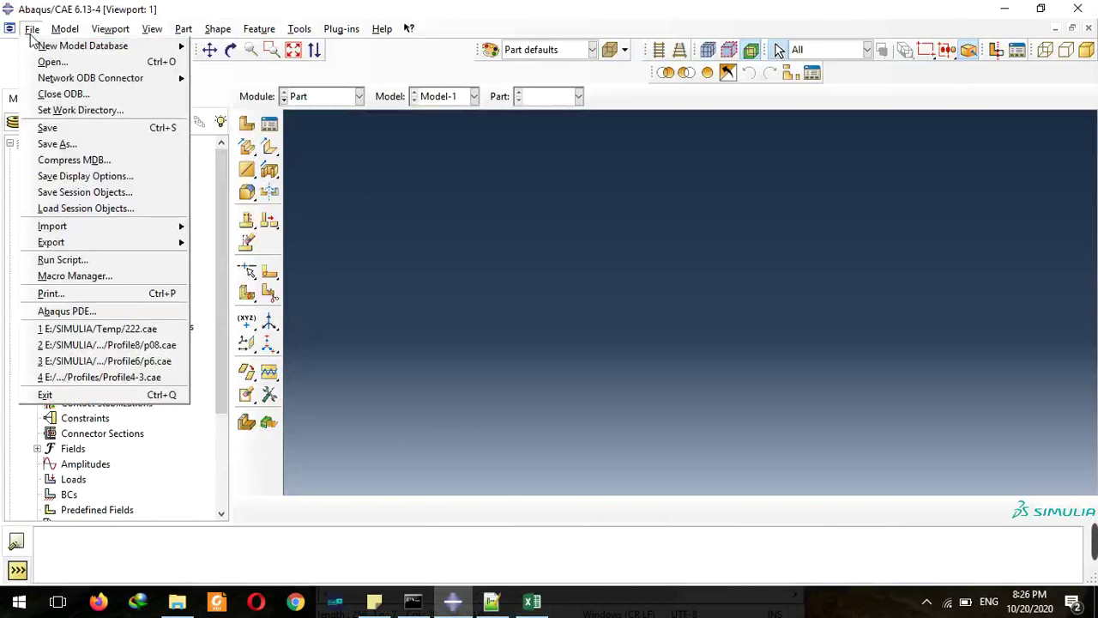
{"action": "left_click", "coordinate": [75, 261]}
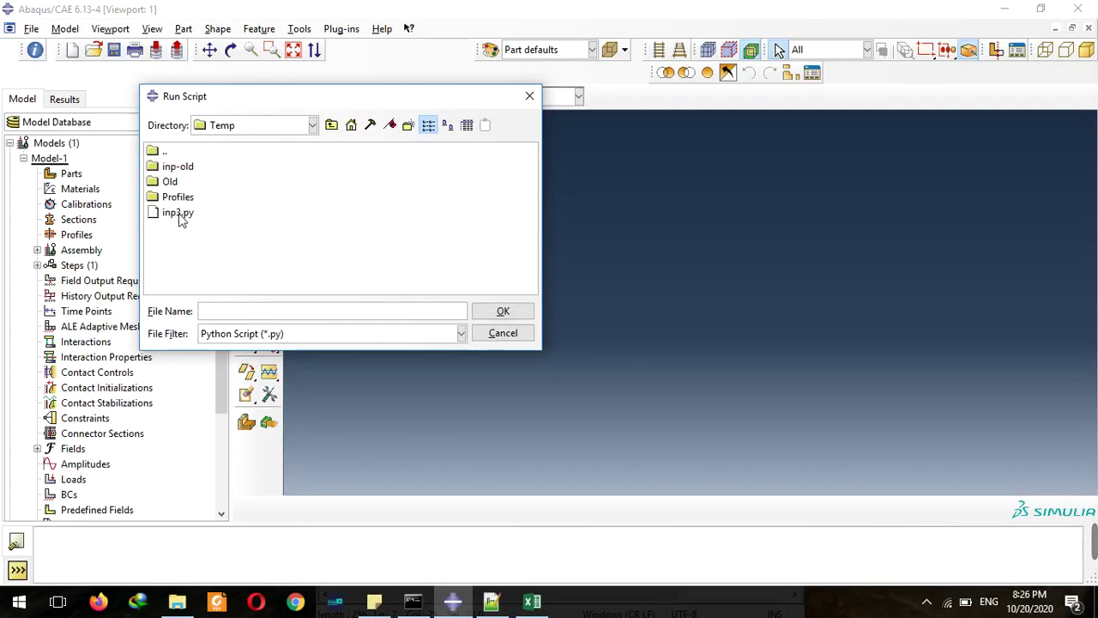
{"action": "double_click", "coordinate": [180, 214]}
{"action": "left_click", "coordinate": [180, 214]}
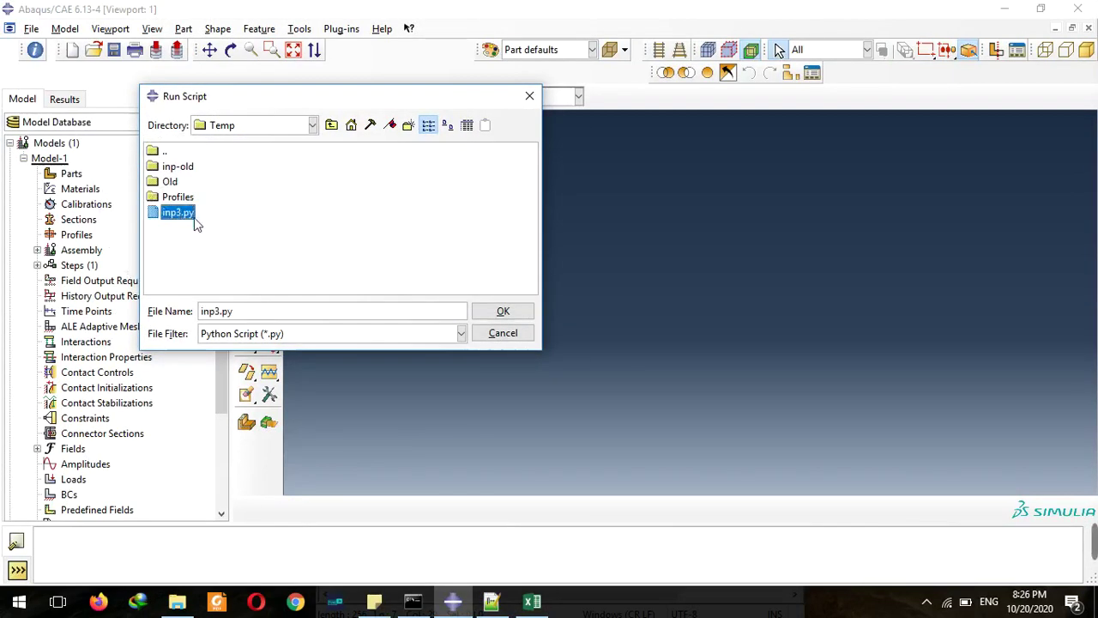
{"action": "left_click", "coordinate": [495, 311]}
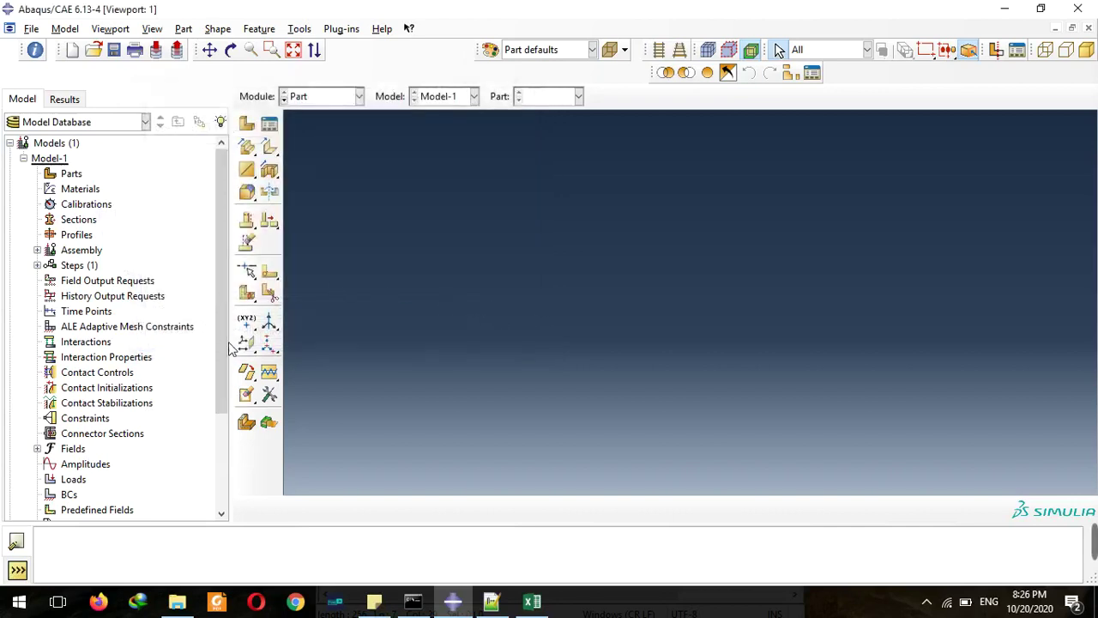
Step: Expand Sketches in the model tree and open mySketch in the sketcher
{"action": "left_click_drag", "start_coordinate": [228, 350], "coordinate": [233, 462]}
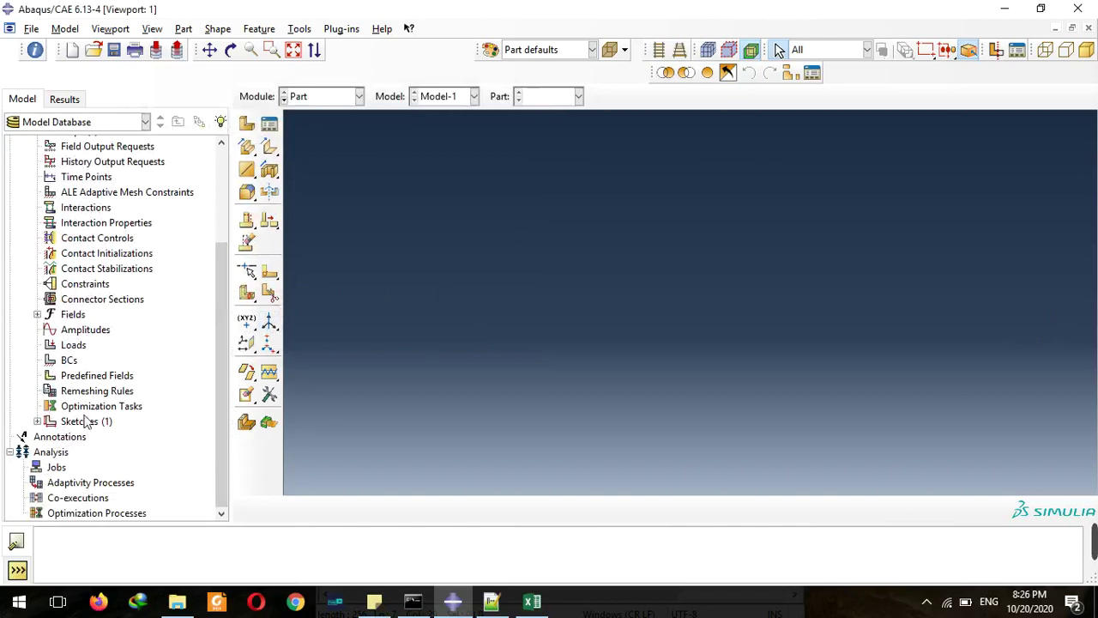
{"action": "left_click", "coordinate": [37, 421]}
{"action": "double_click", "coordinate": [77, 436]}
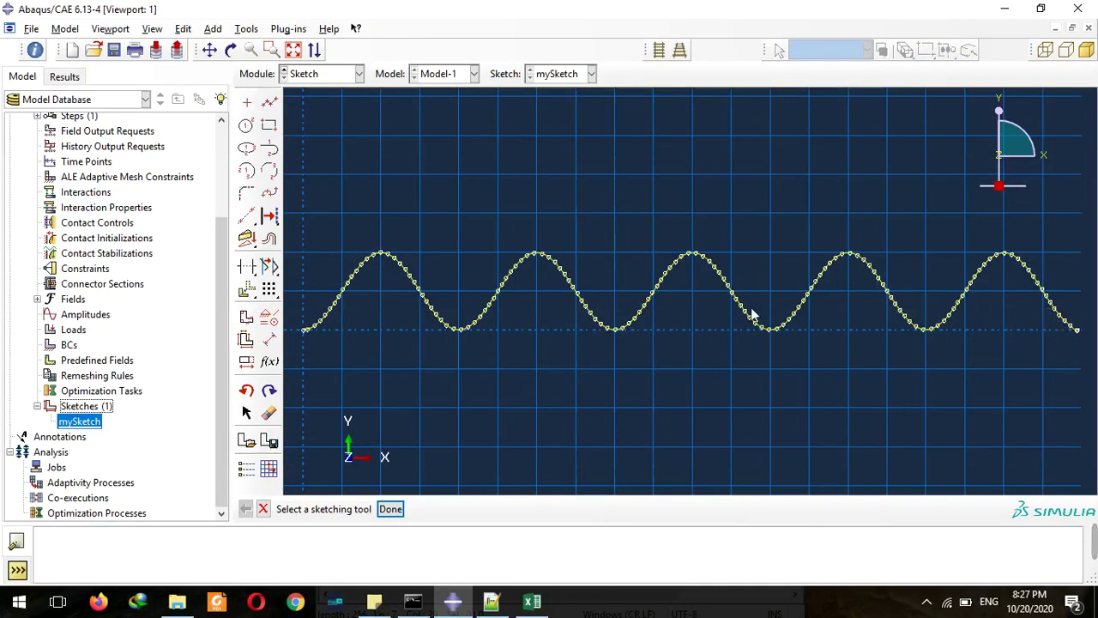
Step: Draw a connected horizontal line from the wave's start point to (-10000, 0)
{"action": "scroll", "coordinate": [480, 326], "scroll_direction": "down", "scroll_amount": 5}
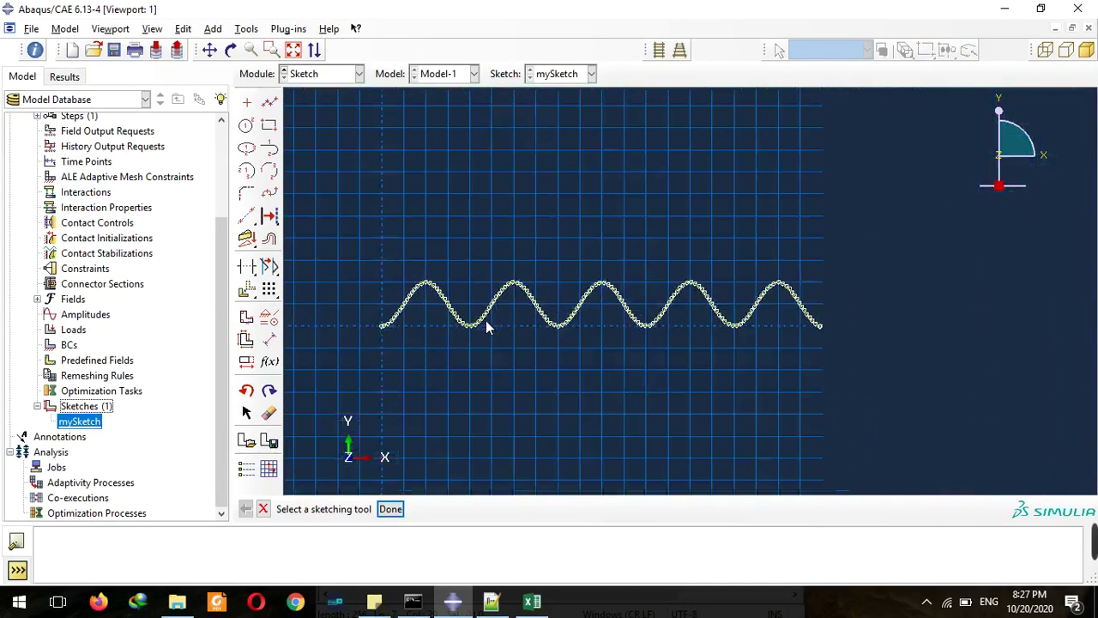
{"action": "scroll", "coordinate": [647, 370], "scroll_direction": "down", "scroll_amount": 1}
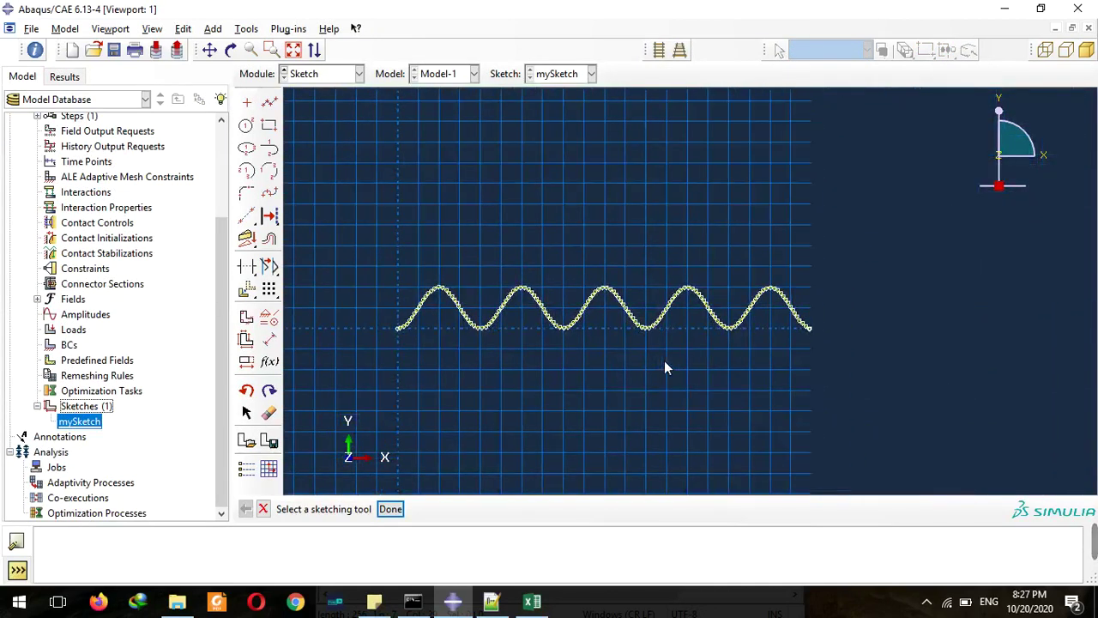
{"action": "scroll", "coordinate": [816, 328], "scroll_direction": "down", "scroll_amount": 2}
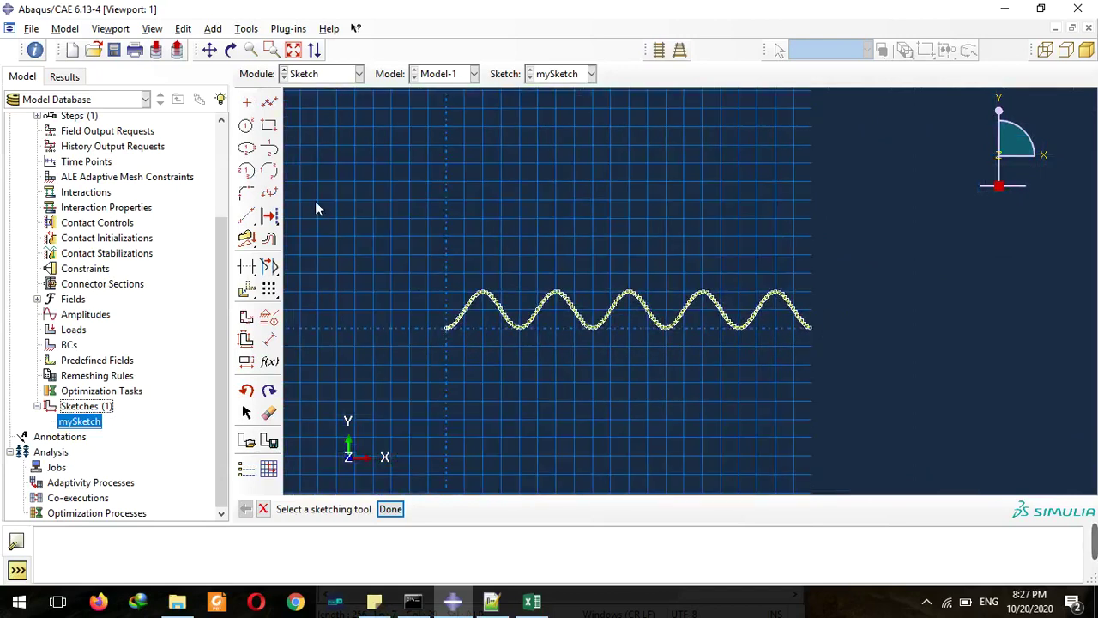
{"action": "left_click", "coordinate": [269, 102]}
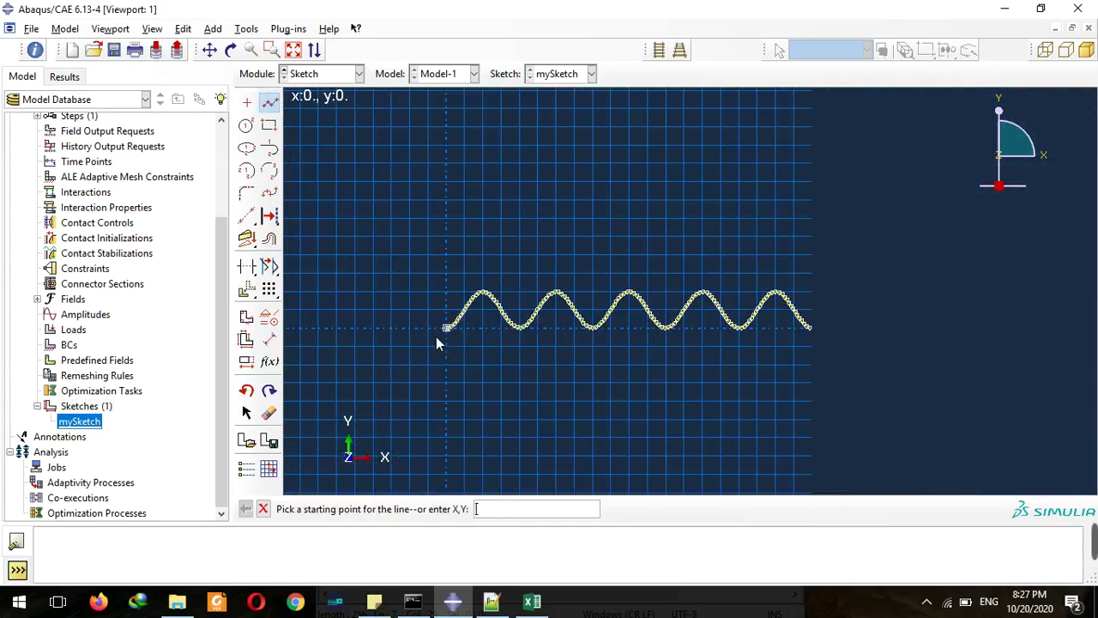
{"action": "scroll", "coordinate": [439, 330], "scroll_direction": "up", "scroll_amount": 4}
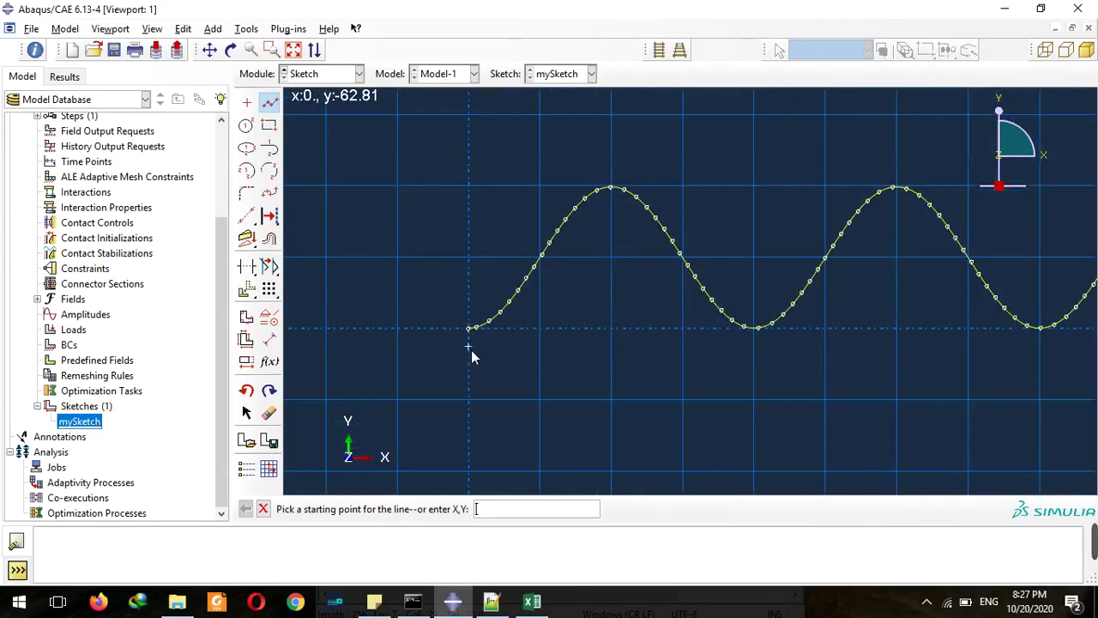
{"action": "left_click", "coordinate": [464, 329]}
{"action": "scroll", "coordinate": [798, 330], "scroll_direction": "down", "scroll_amount": 3}
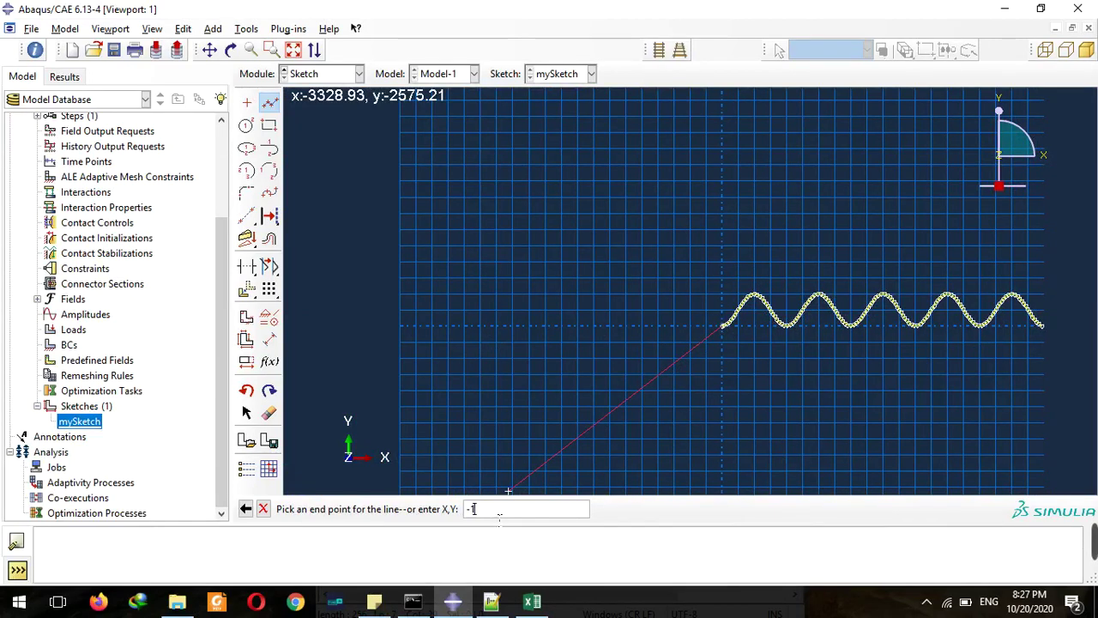
{"action": "type", "text": "0000,0"}
{"action": "key", "text": "Return"}
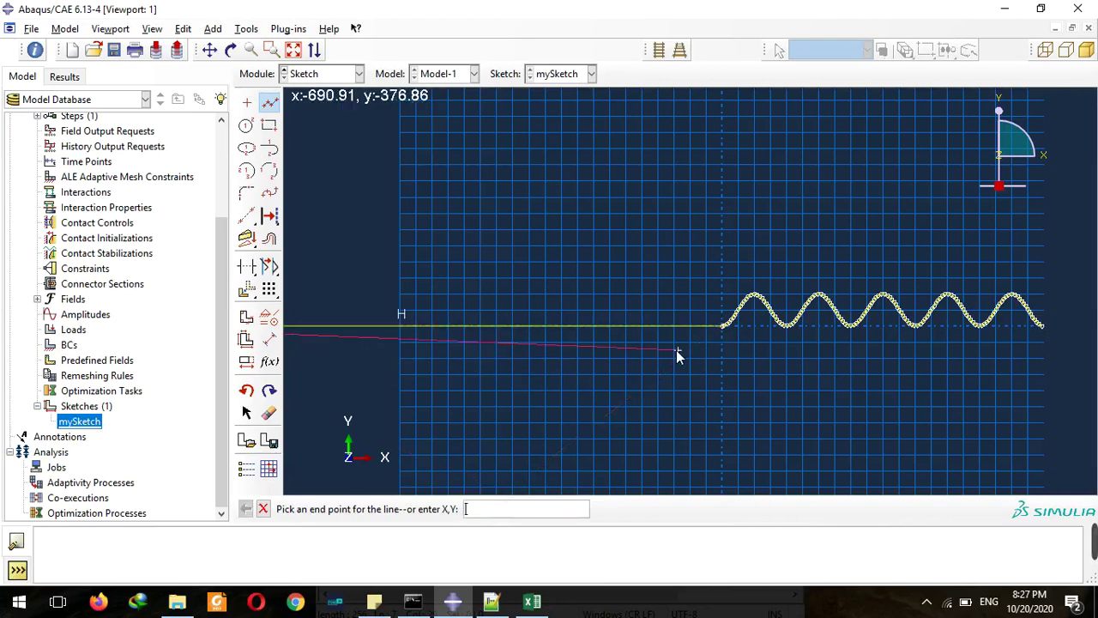
{"action": "scroll", "coordinate": [676, 350], "scroll_direction": "down", "scroll_amount": 3}
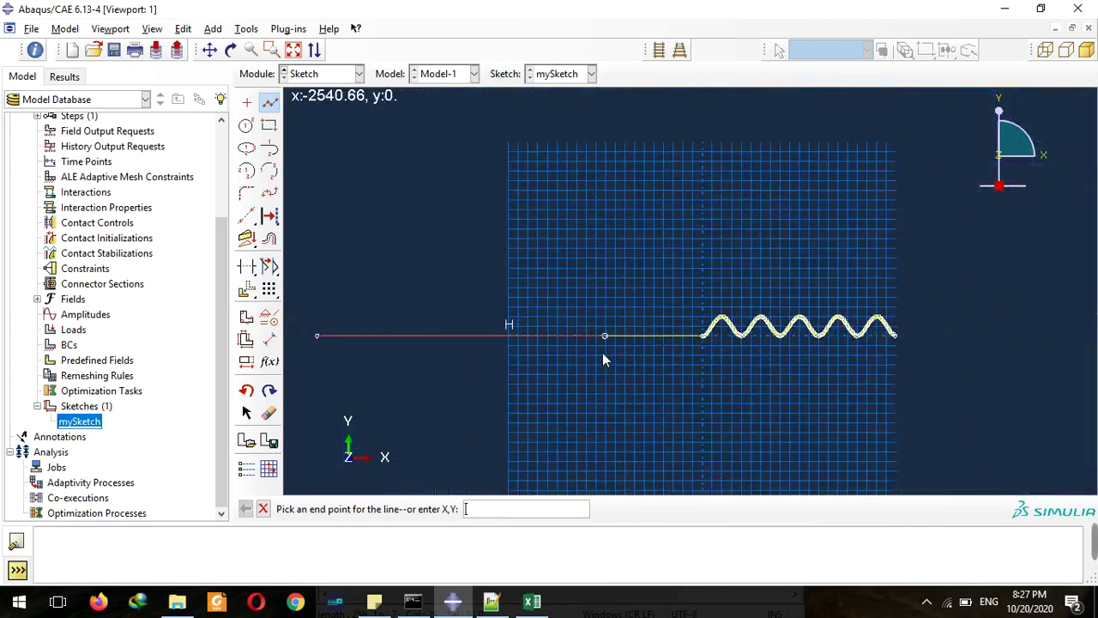
{"action": "right_click", "coordinate": [568, 377]}
Step: Cancel the line procedure and delete the long horizontal line
{"action": "left_click", "coordinate": [603, 455]}
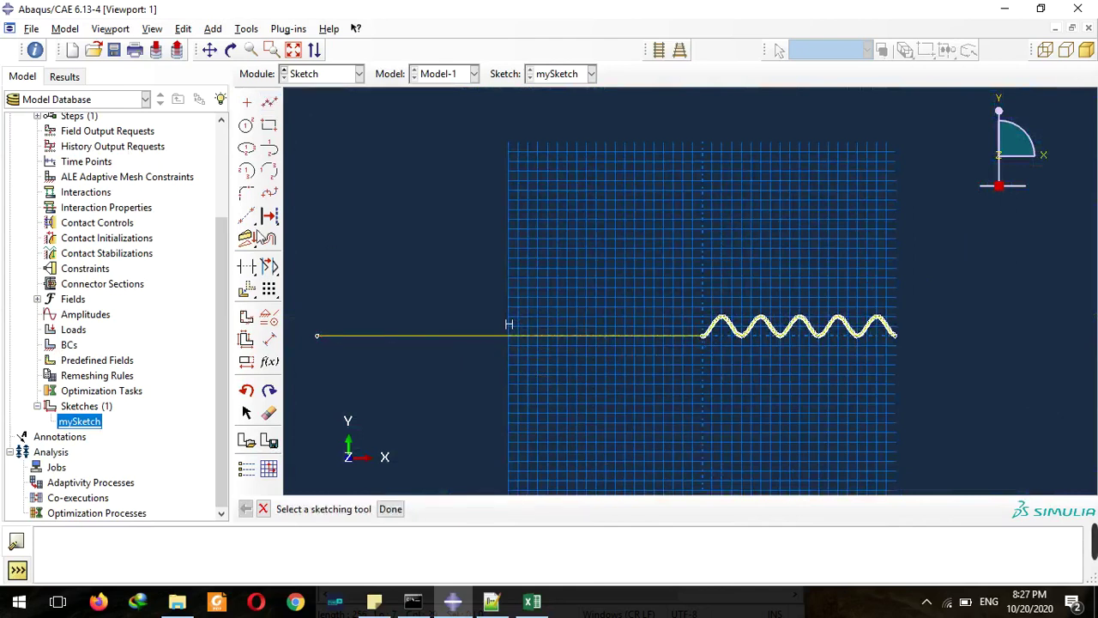
{"action": "left_click", "coordinate": [185, 31]}
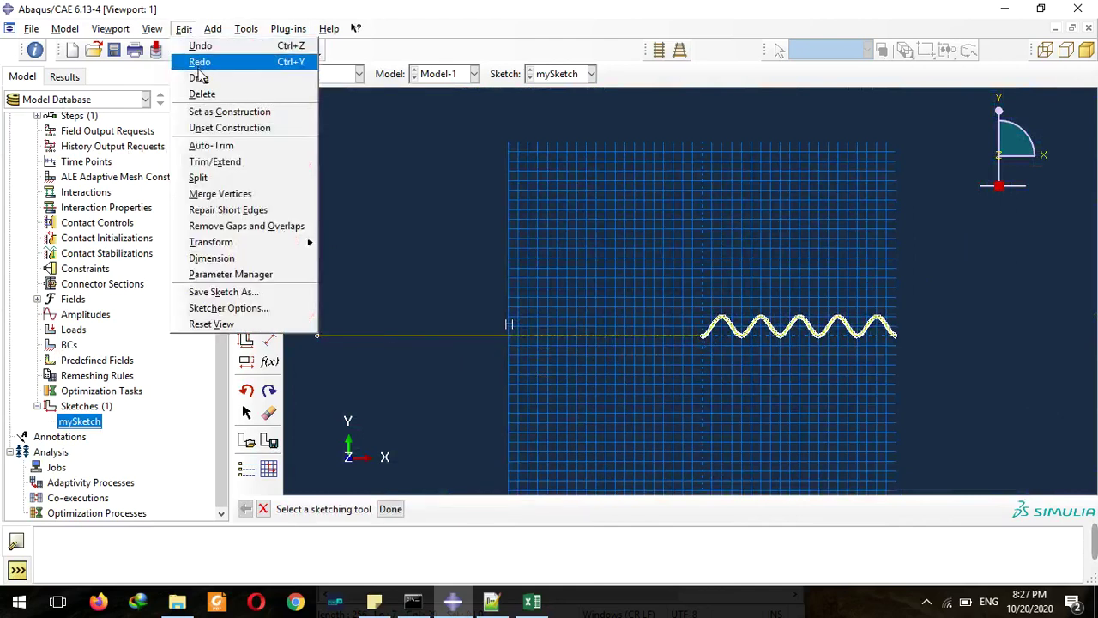
{"action": "left_click", "coordinate": [218, 95]}
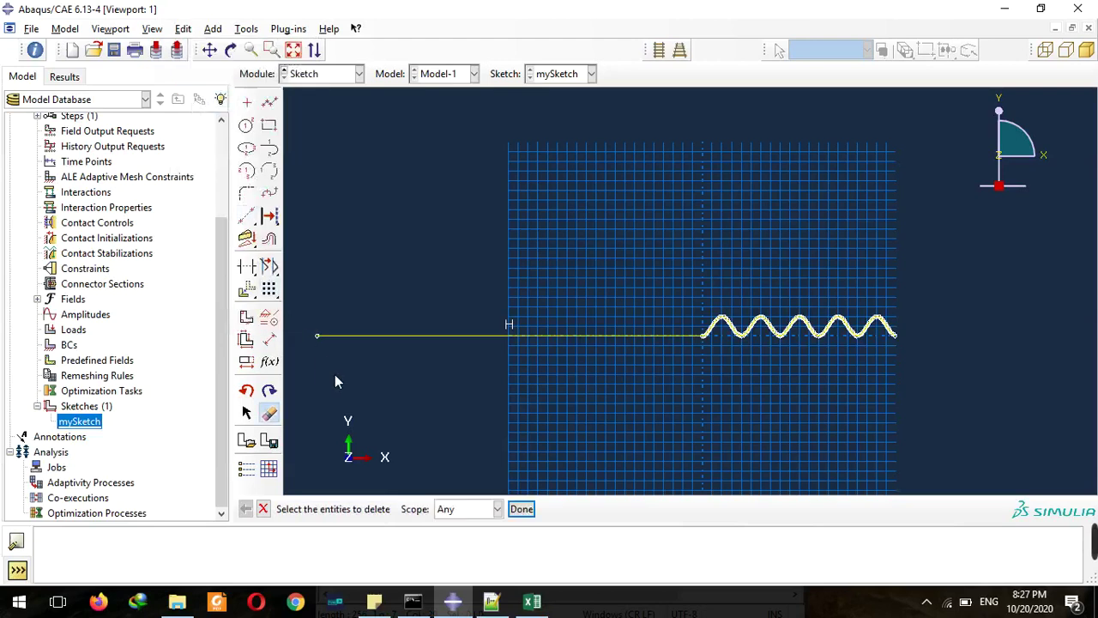
{"action": "left_click", "coordinate": [315, 337]}
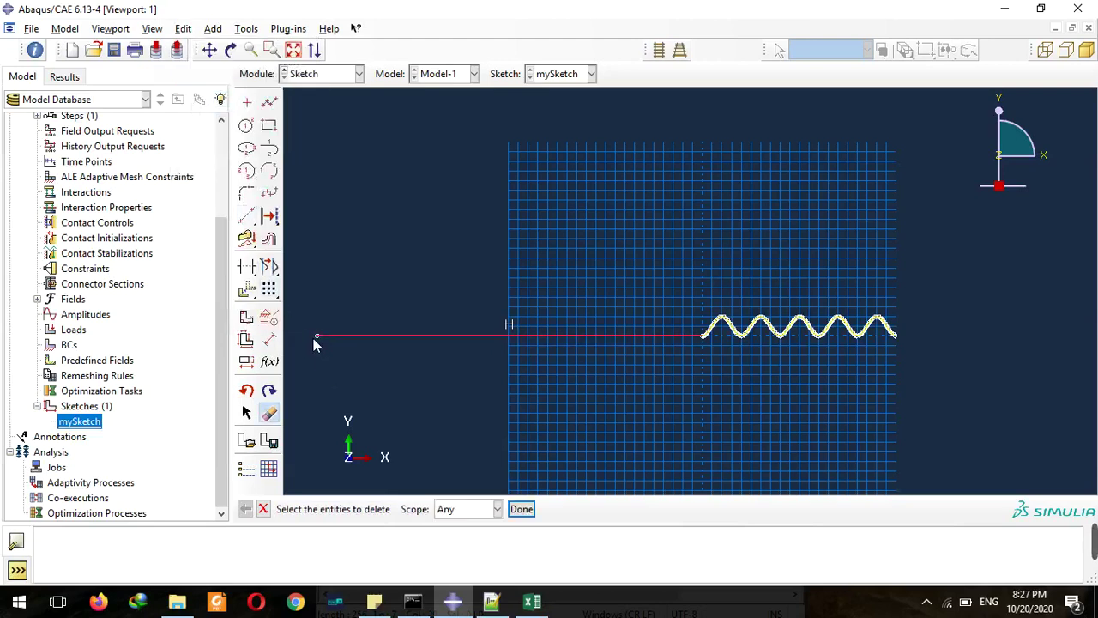
{"action": "left_click", "coordinate": [520, 509]}
{"action": "left_click", "coordinate": [183, 28]}
{"action": "left_click", "coordinate": [328, 28]}
Step: Draw a horizontal line from the wave's start point to (-5000, 0)
{"action": "left_click", "coordinate": [270, 102]}
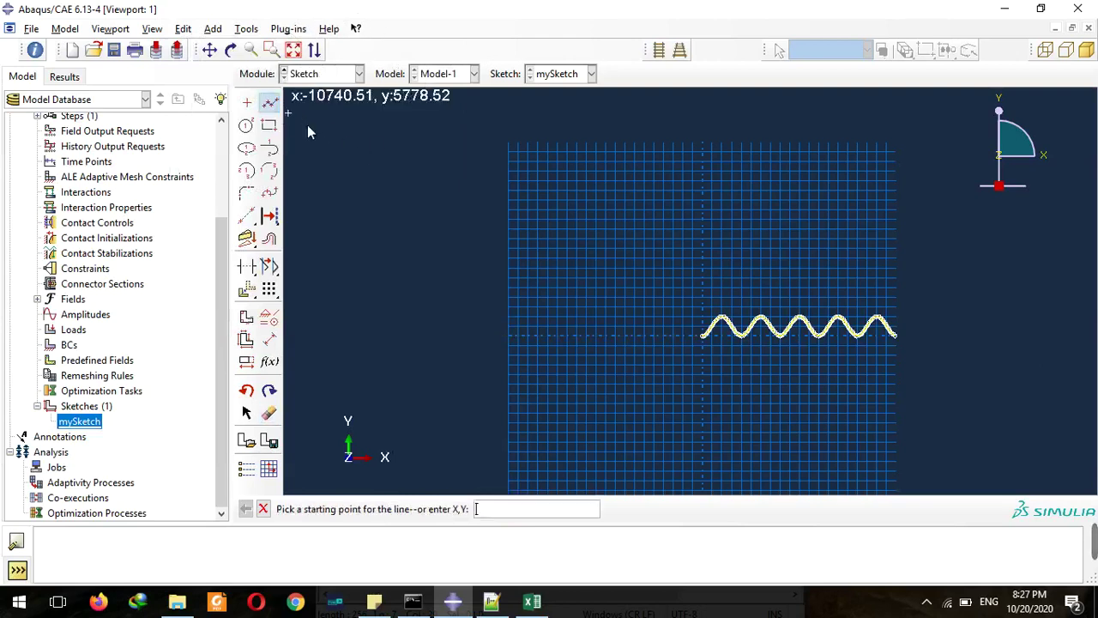
{"action": "scroll", "coordinate": [700, 351], "scroll_direction": "up", "scroll_amount": 3}
{"action": "scroll", "coordinate": [705, 345], "scroll_direction": "up", "scroll_amount": 2}
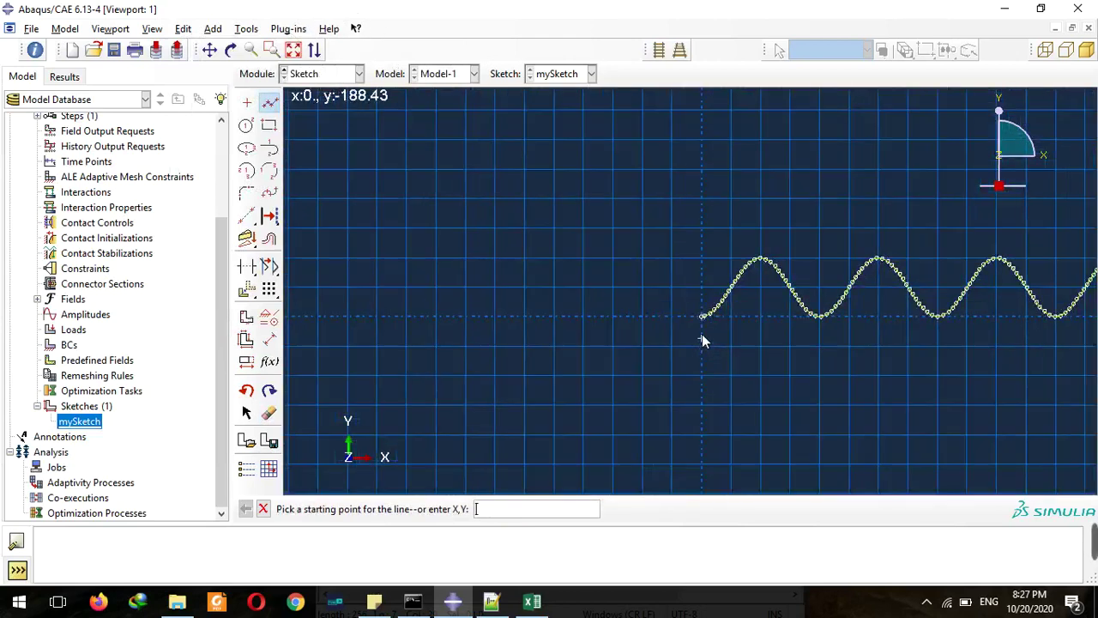
{"action": "left_click", "coordinate": [700, 318]}
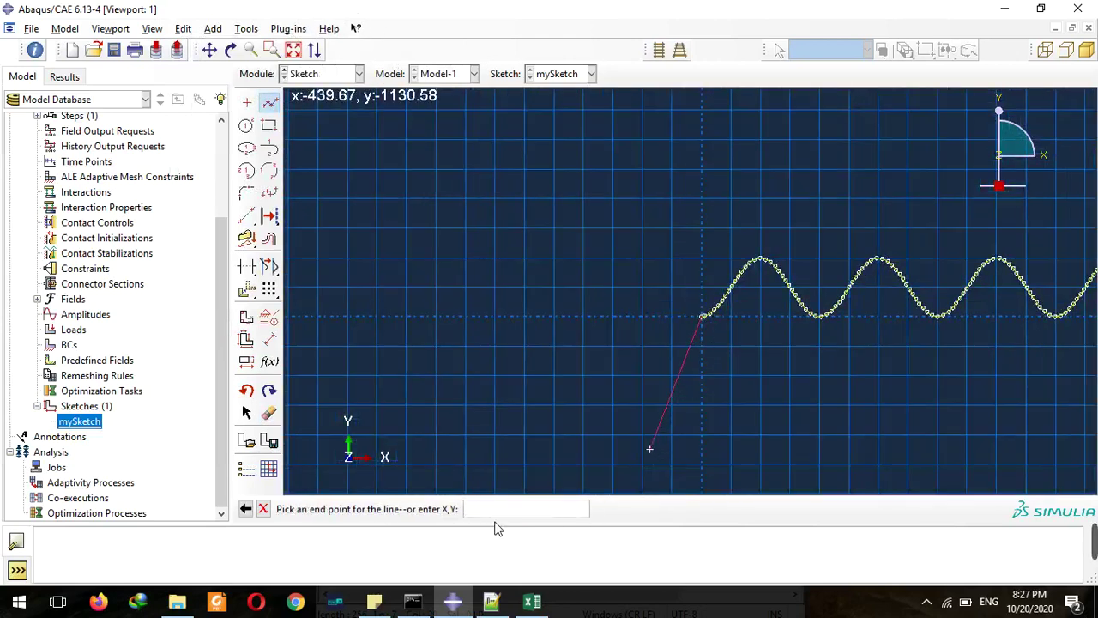
{"action": "type", "text": "0"}
{"action": "type", "text": "5000"}
{"action": "type", "text": ",0"}
{"action": "key", "text": "Return"}
Step: Add a vertical line dropping down from the horizontal line's left end at x = -5000
{"action": "scroll", "coordinate": [777, 349], "scroll_direction": "up", "scroll_amount": 2}
{"action": "scroll", "coordinate": [777, 350], "scroll_direction": "down", "scroll_amount": 5}
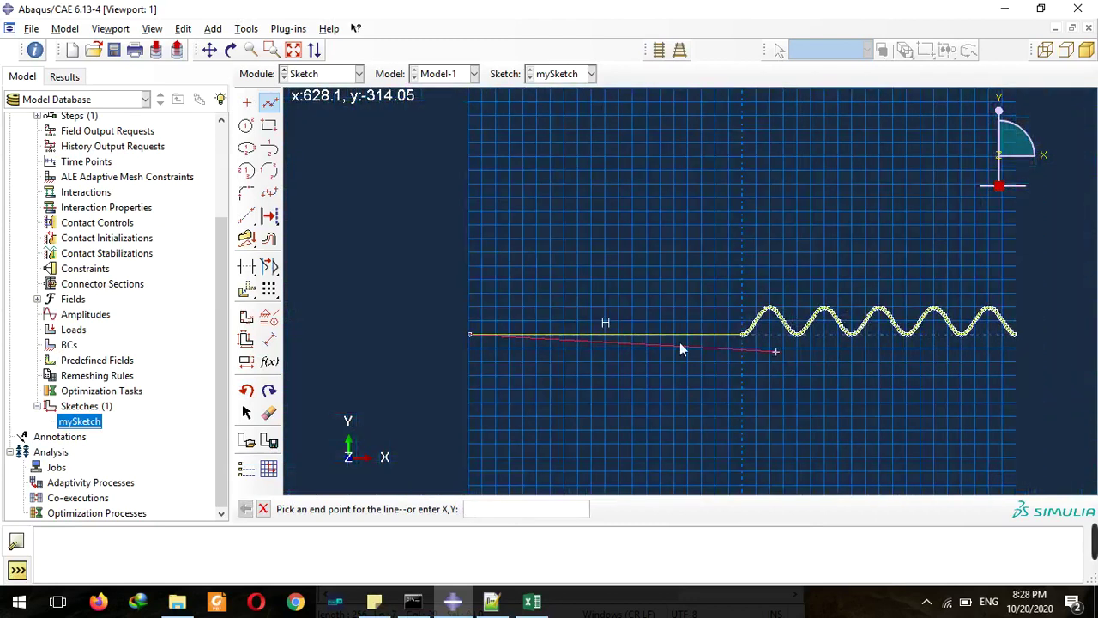
{"action": "scroll", "coordinate": [403, 315], "scroll_direction": "down", "scroll_amount": 1}
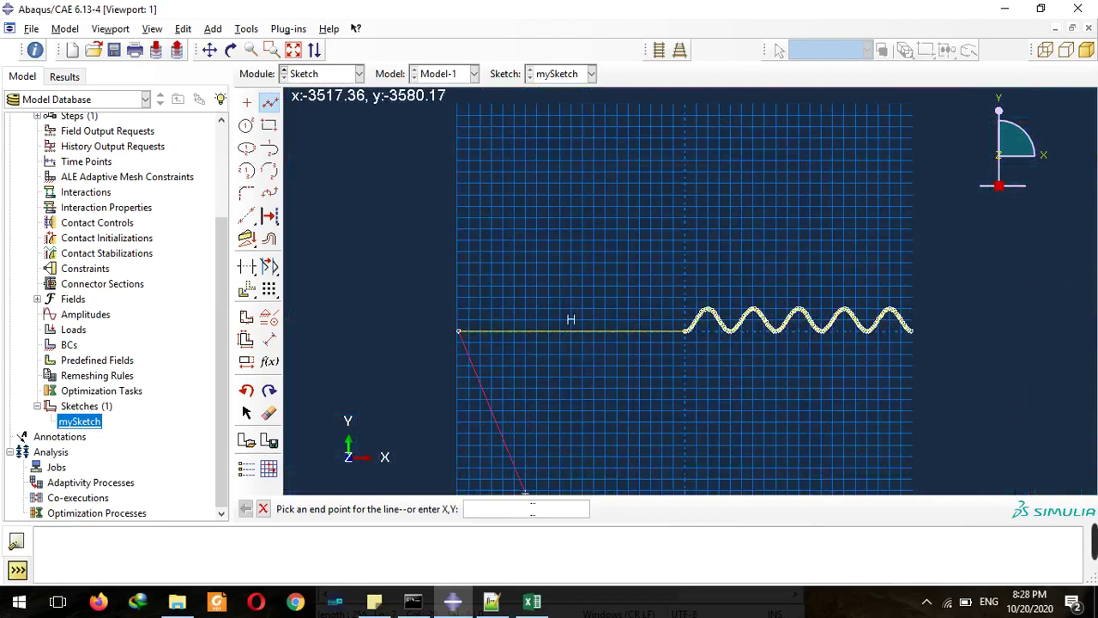
{"action": "type", "text": "-5000,02500"}
{"action": "key", "text": "BackSpace"}
{"action": "key", "text": "BackSpace"}
{"action": "key", "text": "BackSpace"}
{"action": "key", "text": "BackSpace"}
{"action": "key", "text": "BackSpace"}
{"action": "type", "text": ",2500"}
{"action": "key", "text": "Return"}
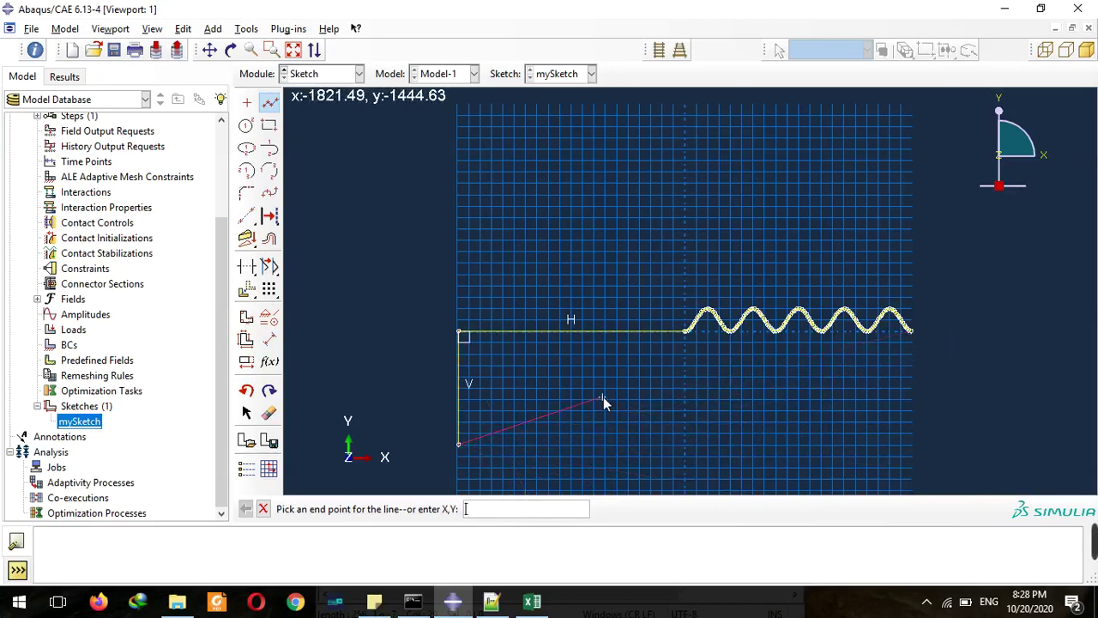
Step: Draw the bottom edge to (10000,-350) and the right side up to (10000,0)
{"action": "type", "text": "10000"}
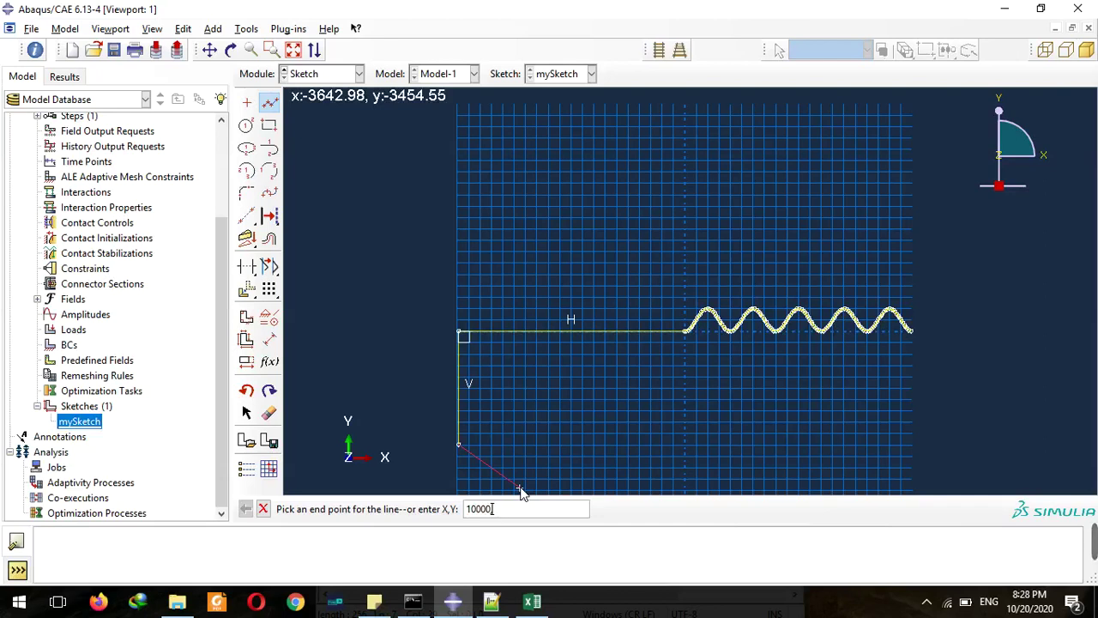
{"action": "type", "text": ",-3"}
{"action": "type", "text": "500"}
{"action": "key", "text": "Return"}
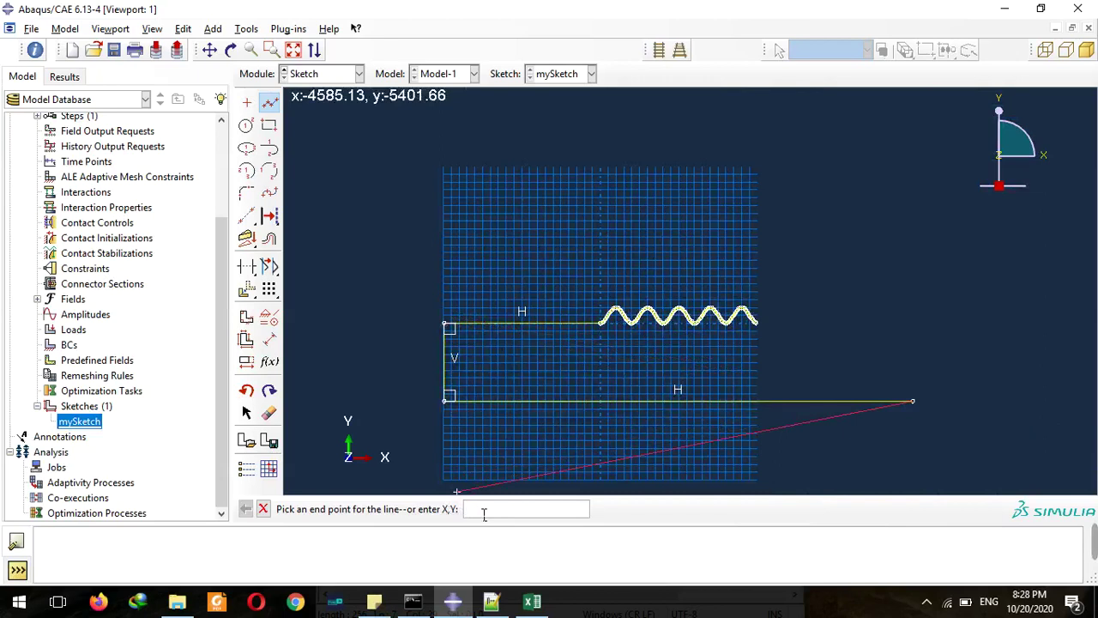
{"action": "type", "text": "10000,0"}
{"action": "key", "text": "Return"}
Step: Join the outline back to the wave's end and stop drawing lines
{"action": "scroll", "coordinate": [734, 334], "scroll_direction": "up", "scroll_amount": 6}
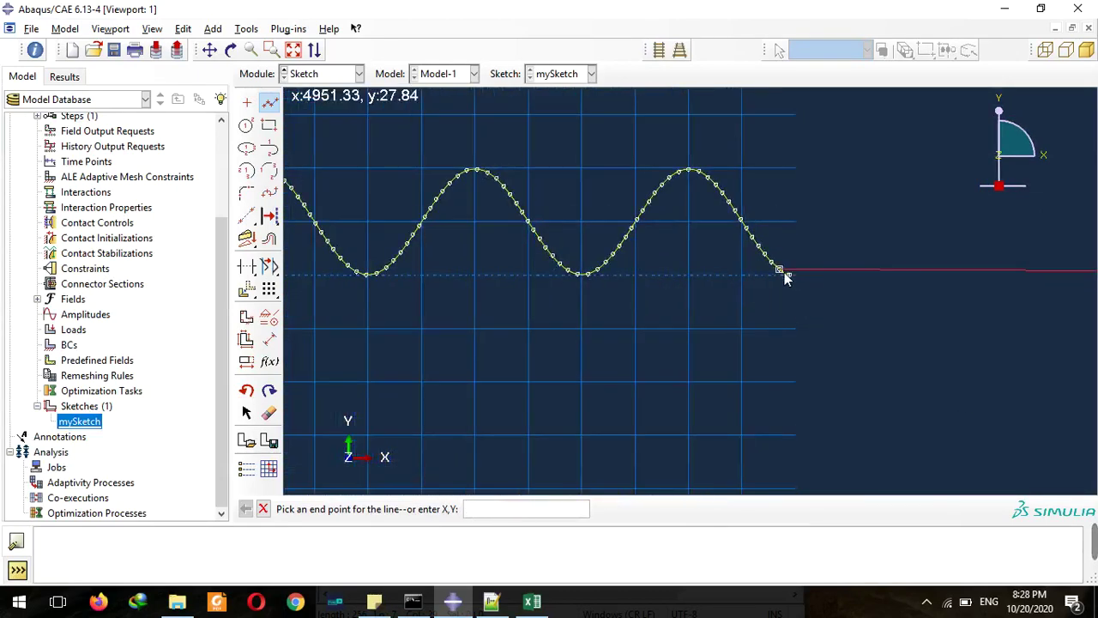
{"action": "left_click", "coordinate": [788, 275]}
{"action": "right_click", "coordinate": [798, 314]}
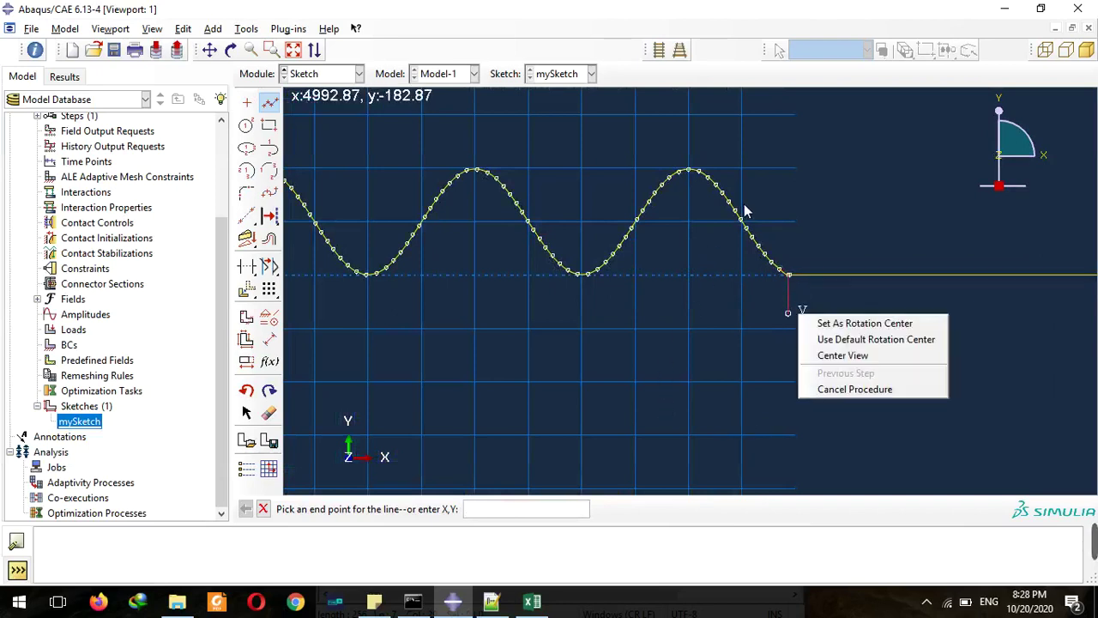
{"action": "key", "text": "Escape"}
{"action": "key", "text": "Escape"}
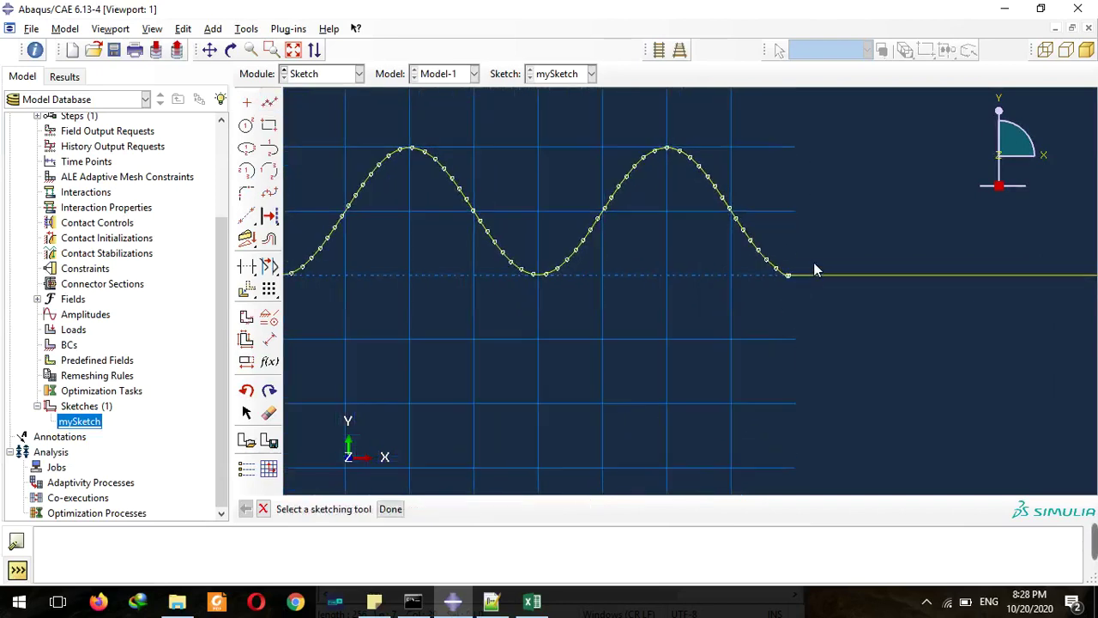
{"action": "scroll", "coordinate": [817, 271], "scroll_direction": "down", "scroll_amount": 8}
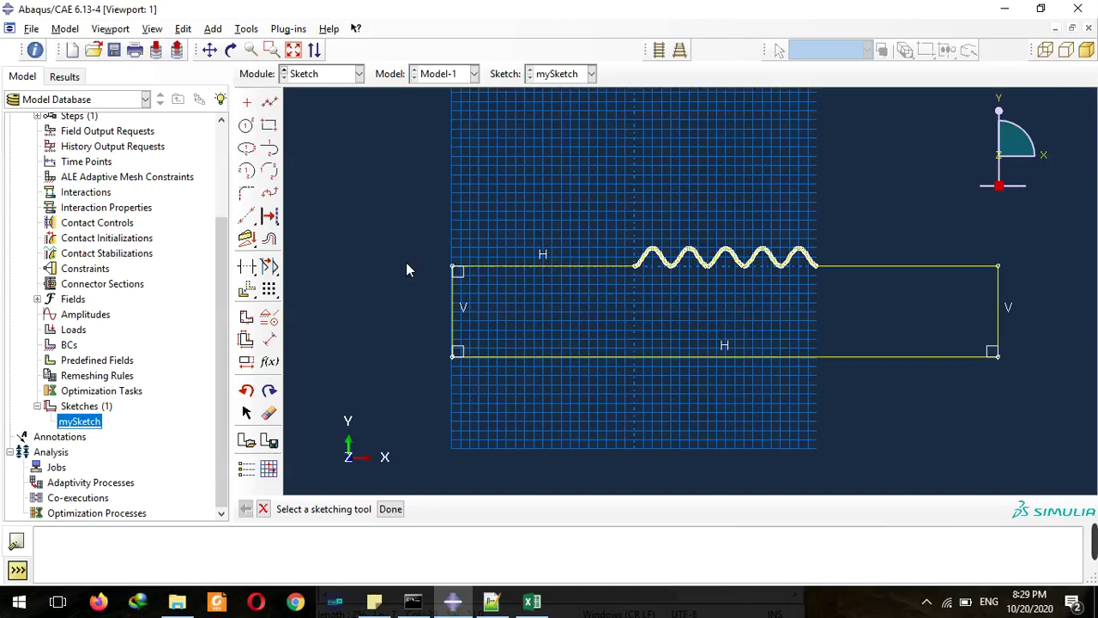
{"action": "scroll", "coordinate": [408, 268], "scroll_direction": "down", "scroll_amount": 1}
{"action": "scroll", "coordinate": [815, 307], "scroll_direction": "up", "scroll_amount": 1}
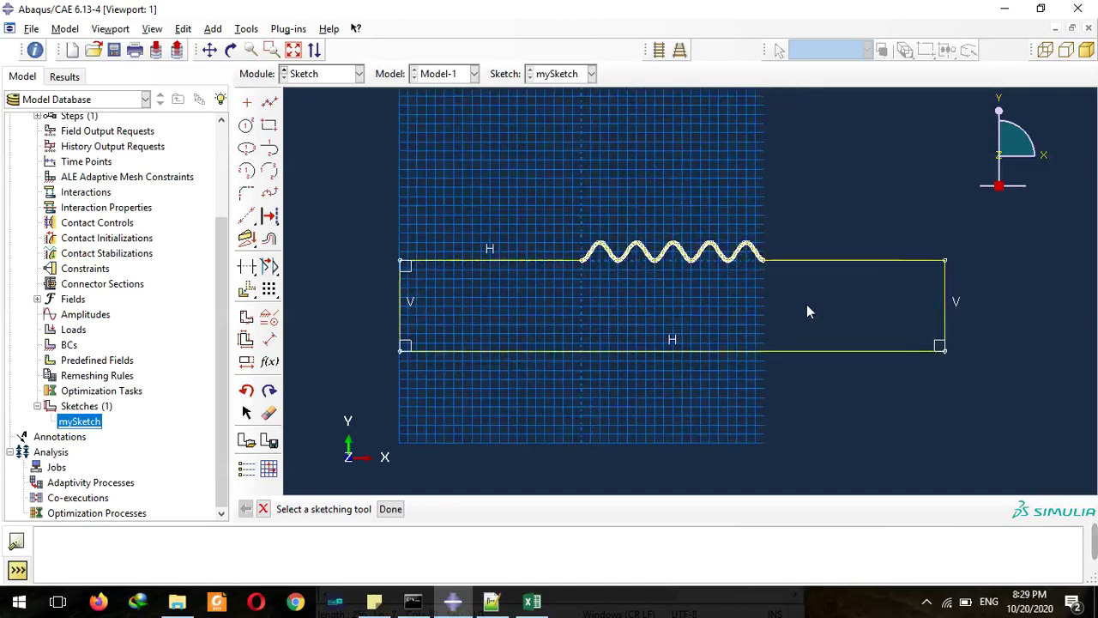
Step: Close mySketch and create Part-1 as a 2D planar deformable shell with approximate size 10000
{"action": "left_click", "coordinate": [390, 510]}
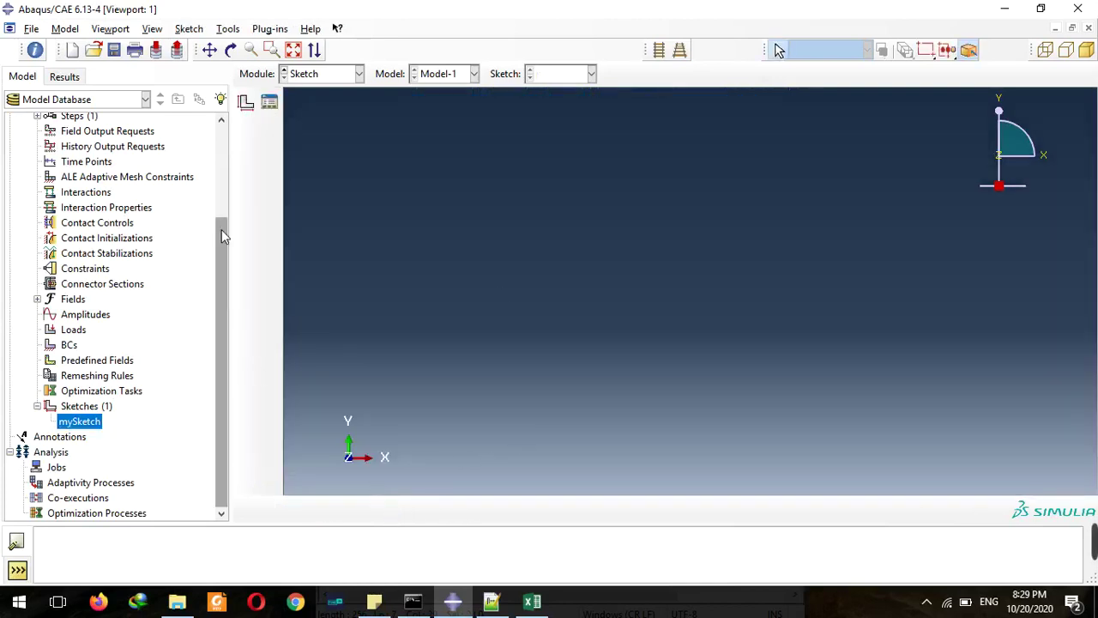
{"action": "left_click_drag", "start_coordinate": [223, 233], "coordinate": [209, 97]}
{"action": "left_click", "coordinate": [72, 152]}
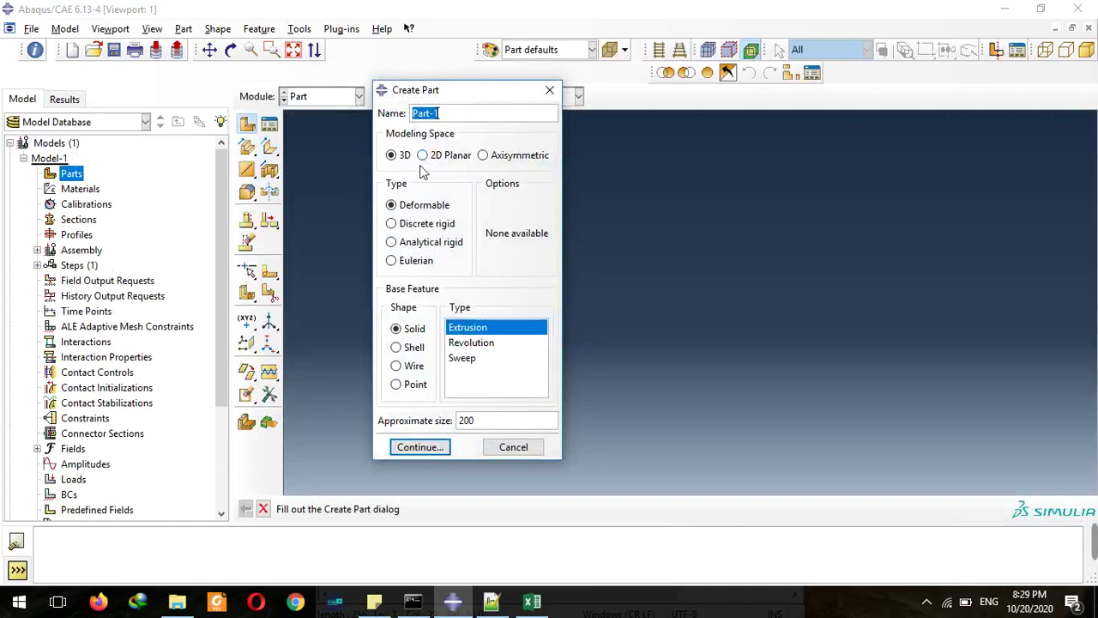
{"action": "left_click", "coordinate": [426, 158]}
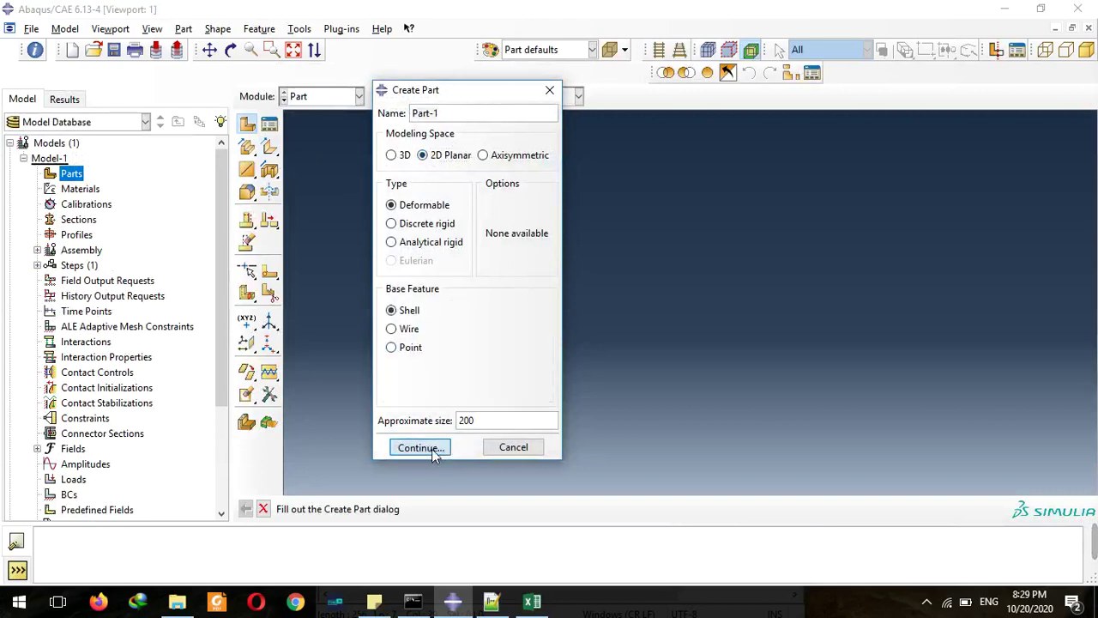
{"action": "left_click_drag", "start_coordinate": [476, 428], "coordinate": [447, 433]}
{"action": "type", "text": "10000"}
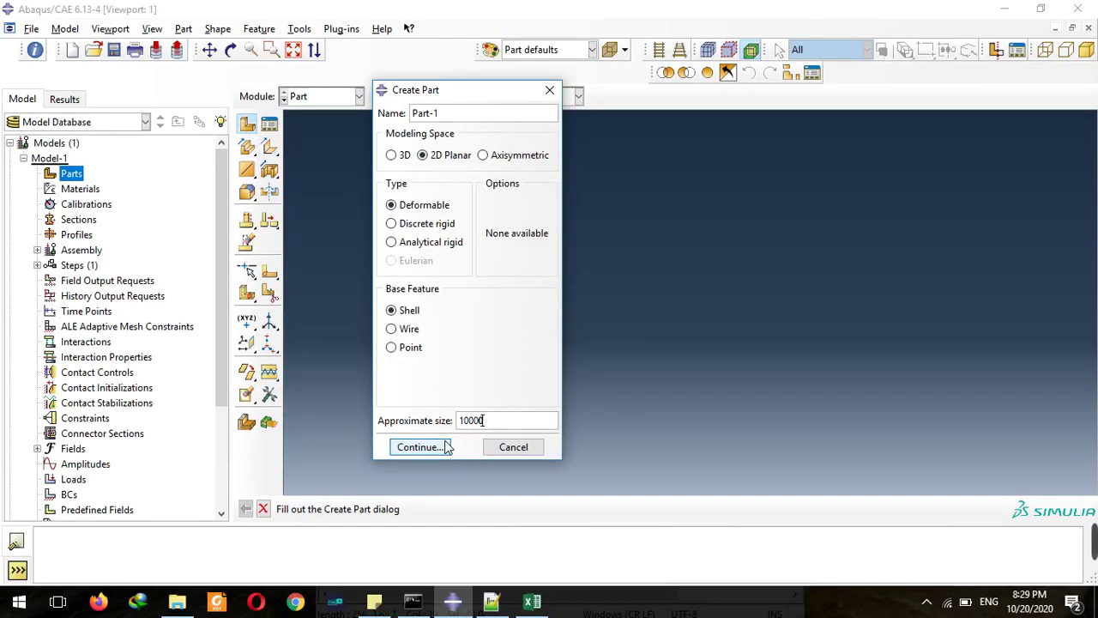
{"action": "left_click", "coordinate": [444, 447]}
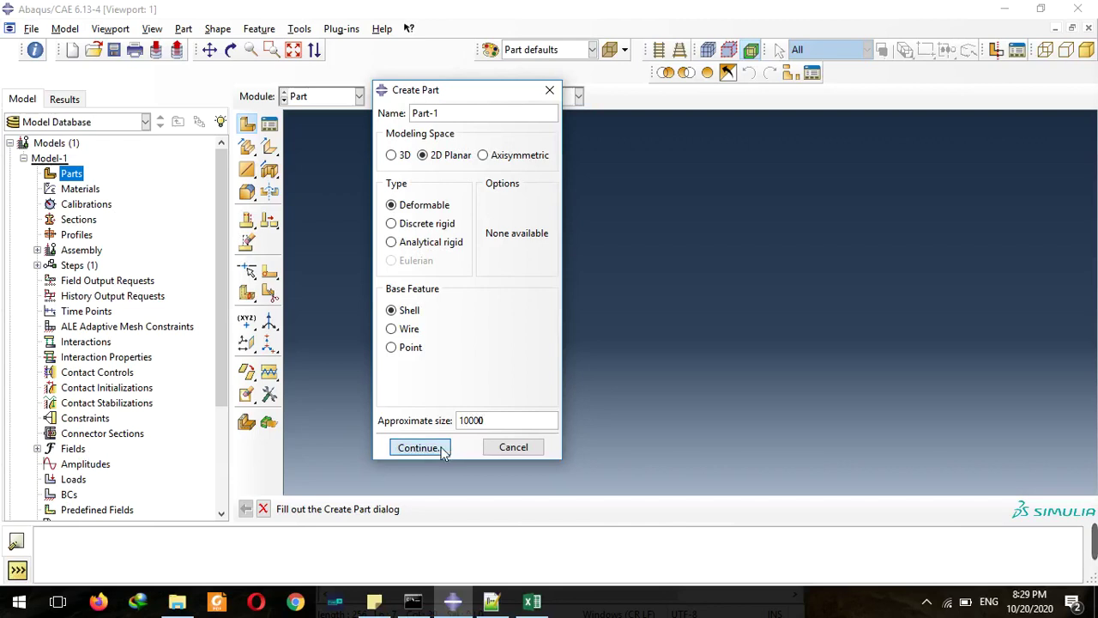
{"action": "left_click", "coordinate": [442, 448]}
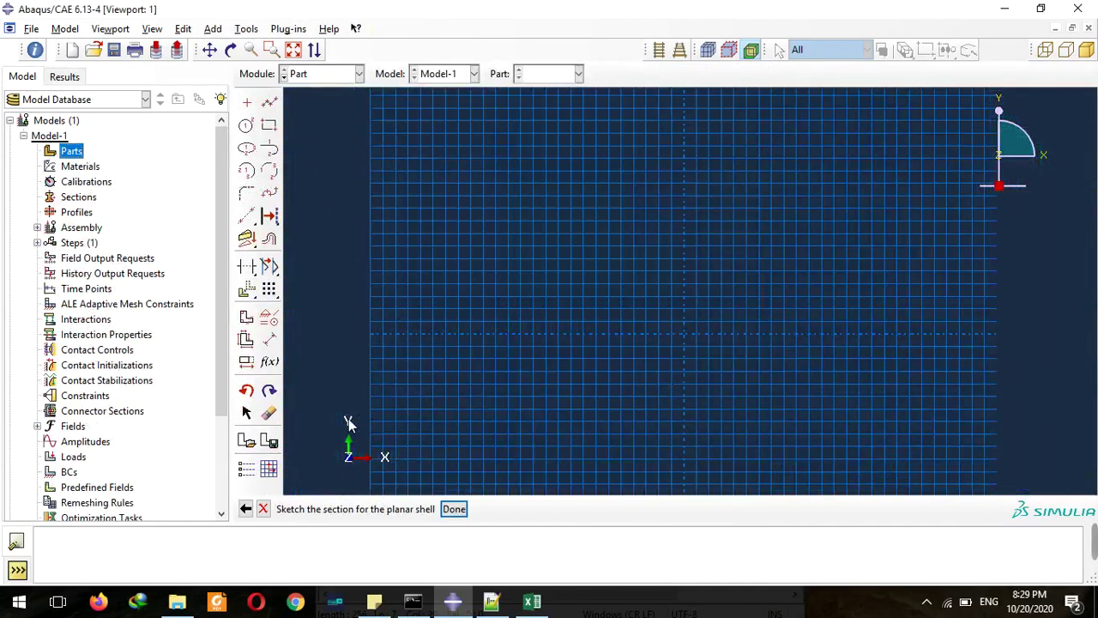
Step: Copy mySketch's six-entity outline into Part-1's section sketch without repositioning it
{"action": "left_click", "coordinate": [246, 446]}
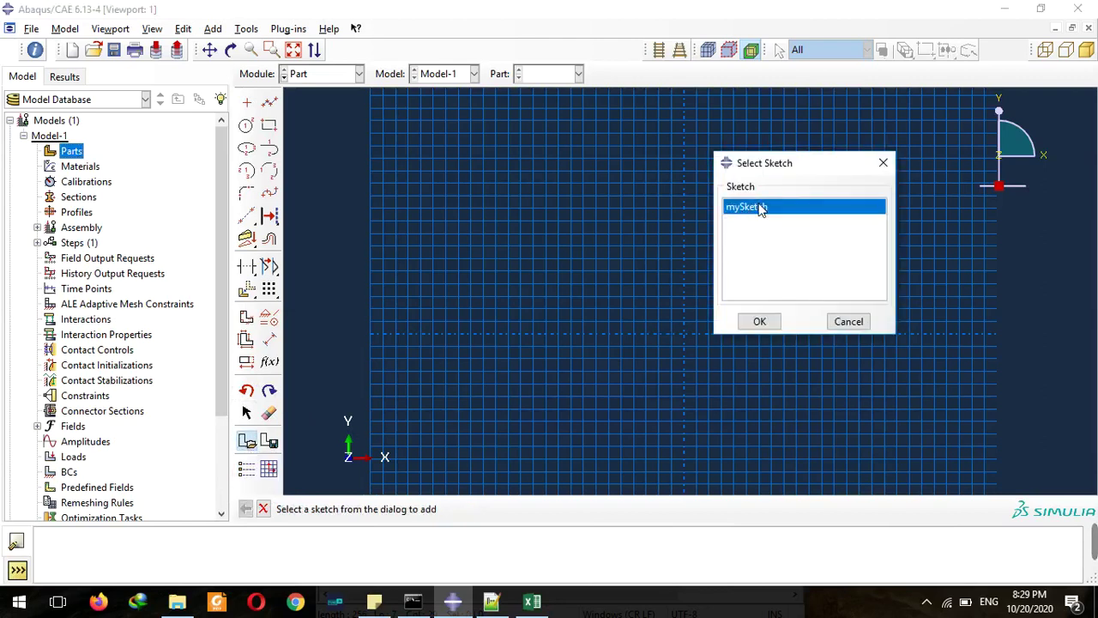
{"action": "left_click", "coordinate": [761, 320]}
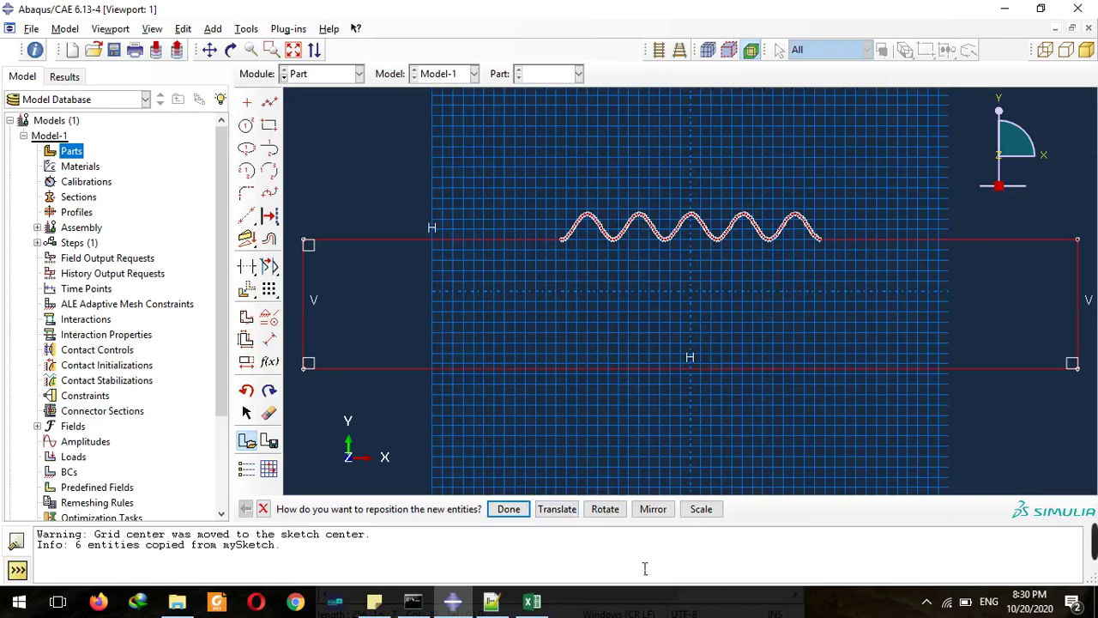
{"action": "left_click", "coordinate": [519, 512]}
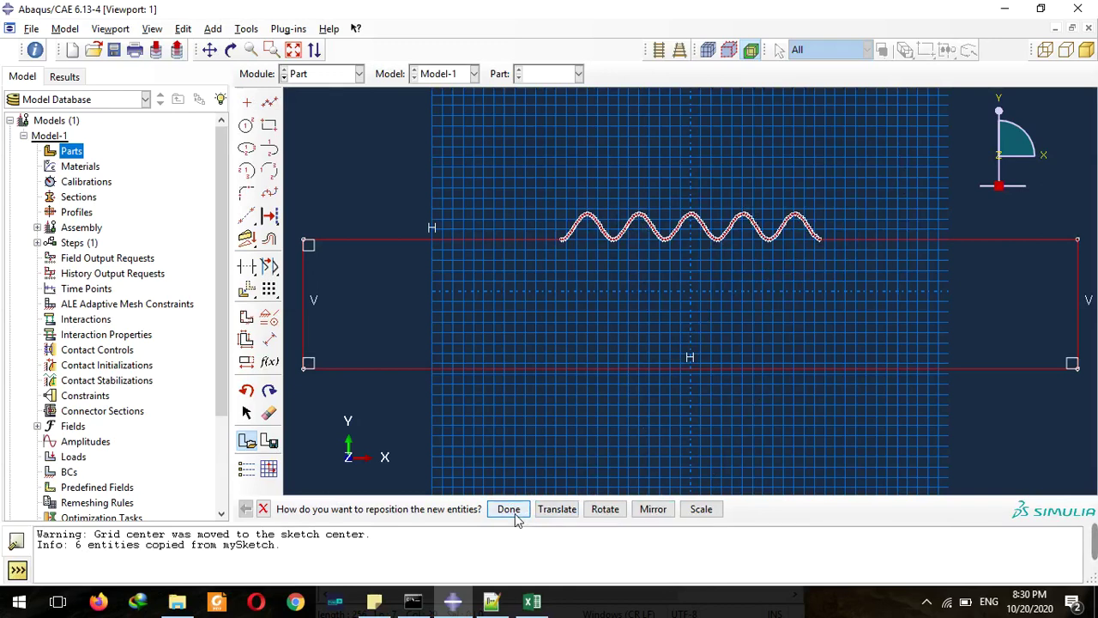
{"action": "left_click", "coordinate": [515, 516]}
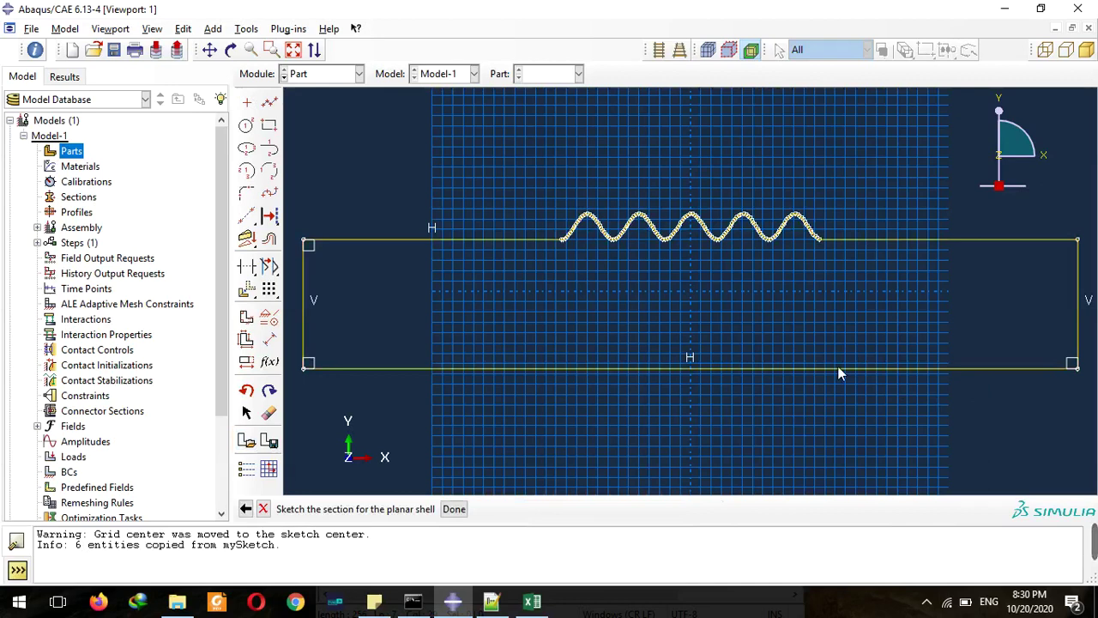
Step: Try to finish the section and dismiss the self-intersection error
{"action": "left_click", "coordinate": [453, 509]}
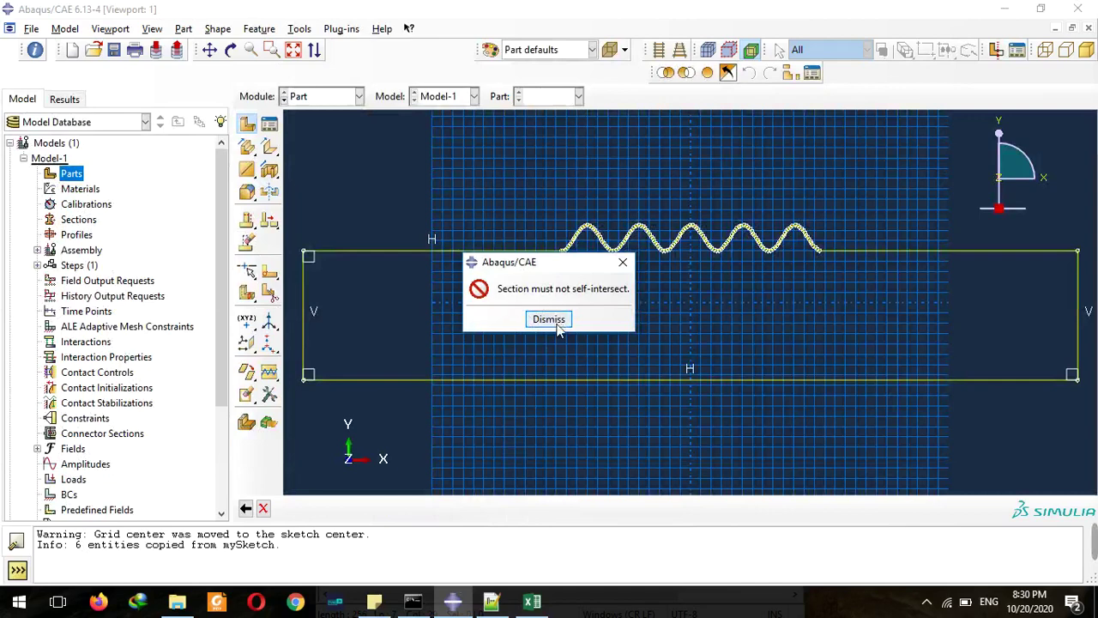
{"action": "left_click", "coordinate": [557, 319]}
{"action": "scroll", "coordinate": [607, 241], "scroll_direction": "up", "scroll_amount": 8}
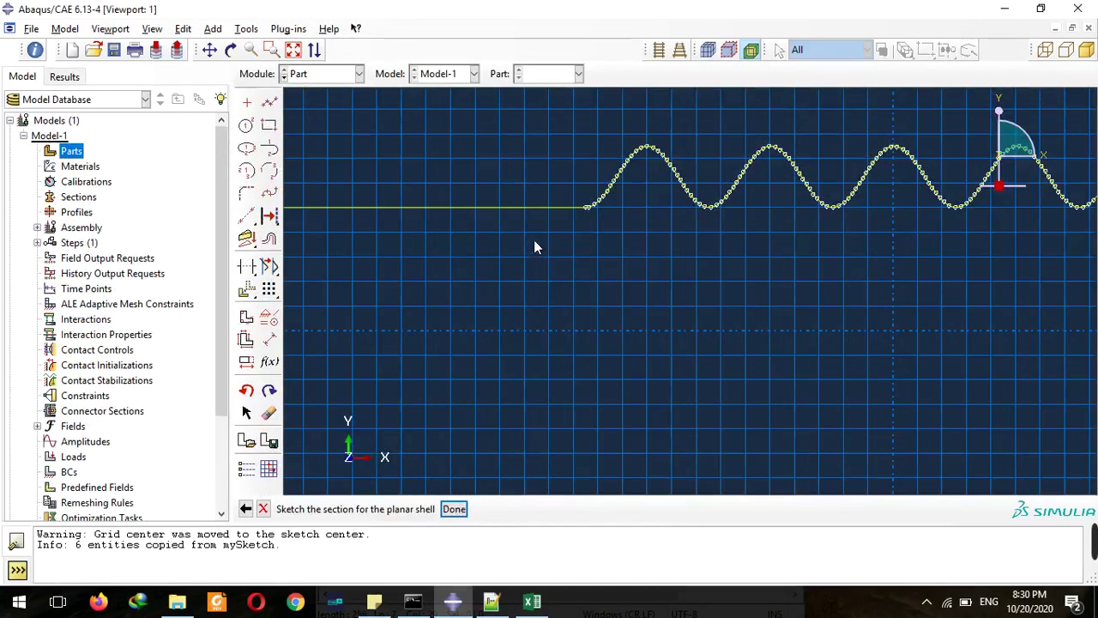
{"action": "scroll", "coordinate": [651, 120], "scroll_direction": "down", "scroll_amount": 8}
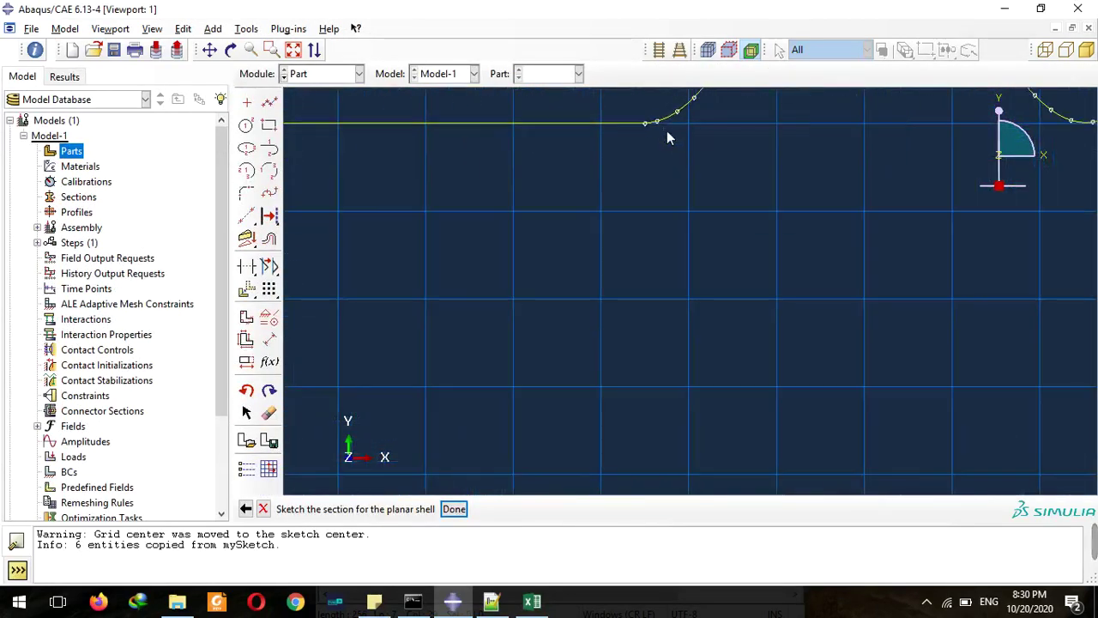
{"action": "scroll", "coordinate": [605, 202], "scroll_direction": "down", "scroll_amount": 4}
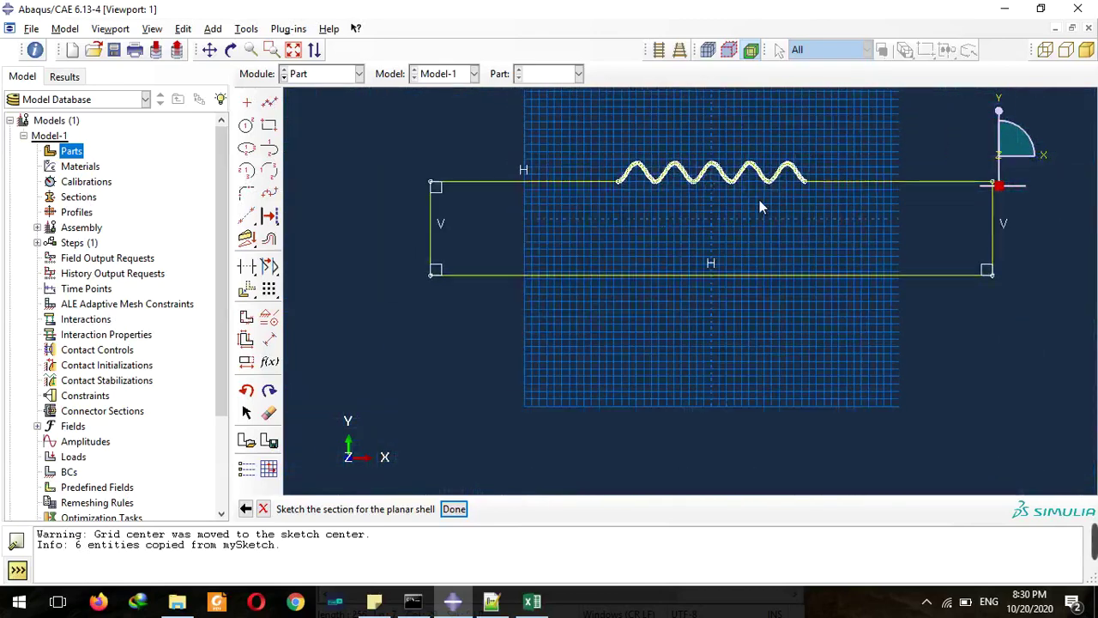
{"action": "scroll", "coordinate": [771, 193], "scroll_direction": "up", "scroll_amount": 6}
{"action": "scroll", "coordinate": [849, 158], "scroll_direction": "up", "scroll_amount": 8}
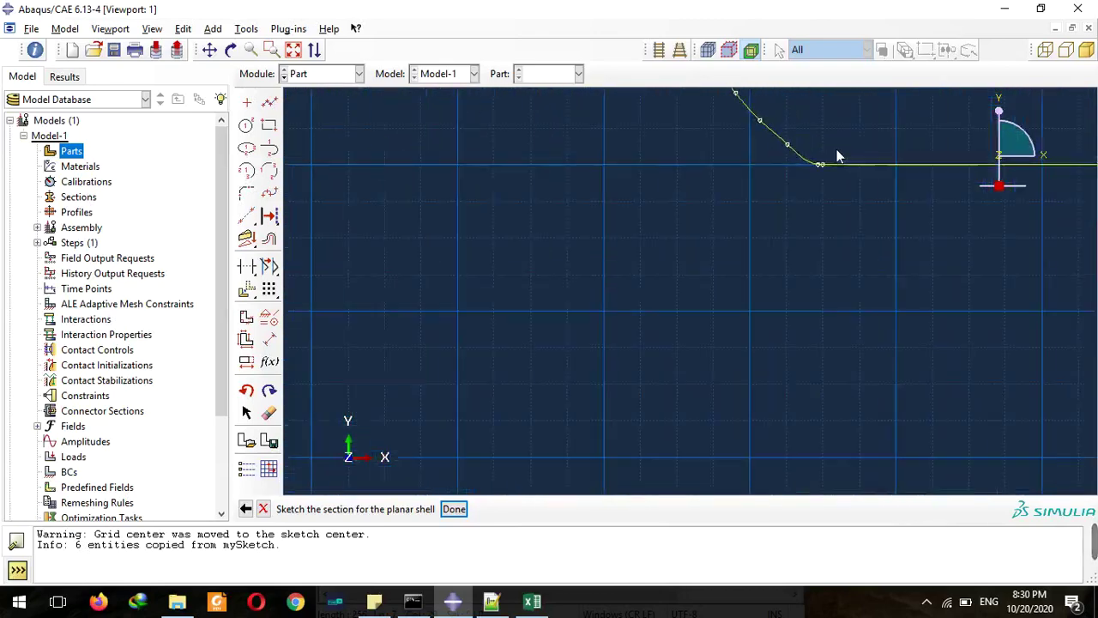
{"action": "scroll", "coordinate": [772, 136], "scroll_direction": "up", "scroll_amount": 5}
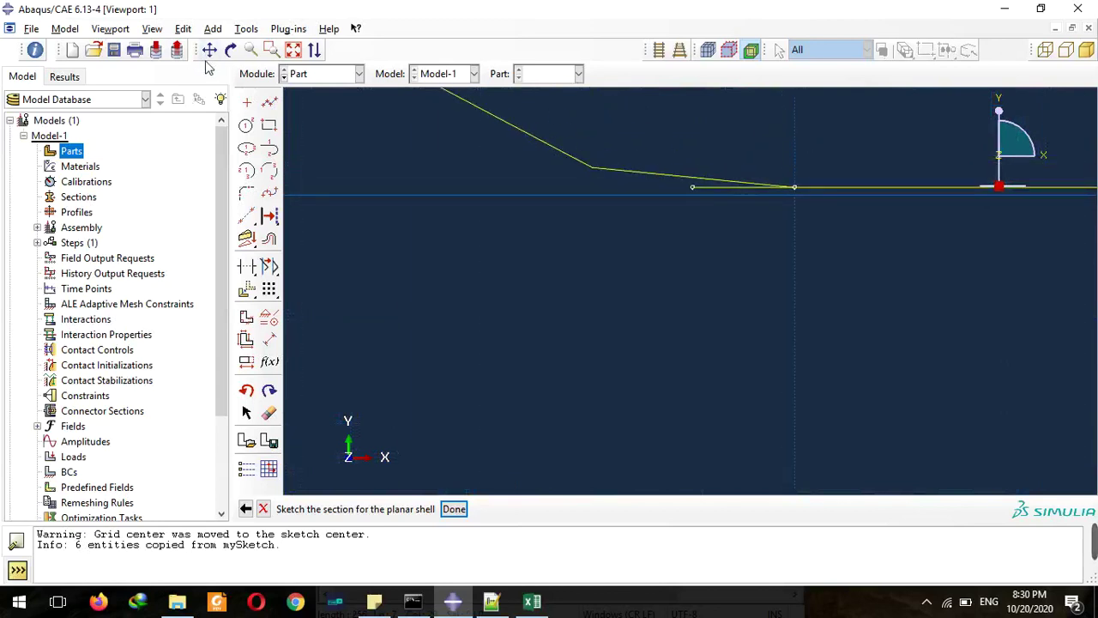
Step: Delete the overlapping horizontal line and stray vertex at the wave's right end
{"action": "left_click", "coordinate": [187, 29]}
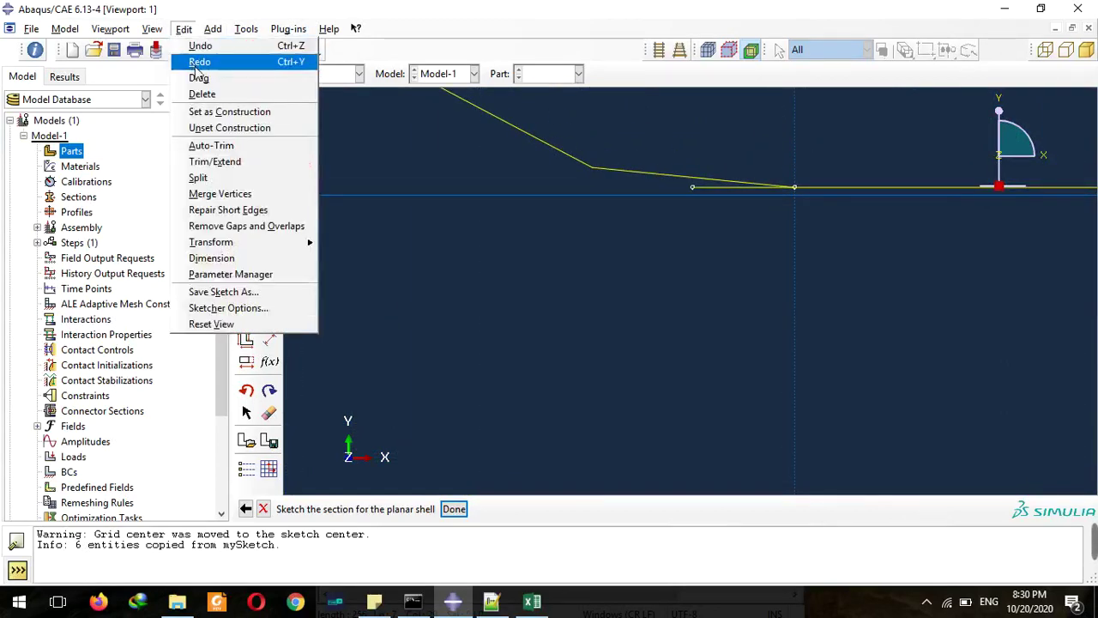
{"action": "left_click", "coordinate": [196, 92]}
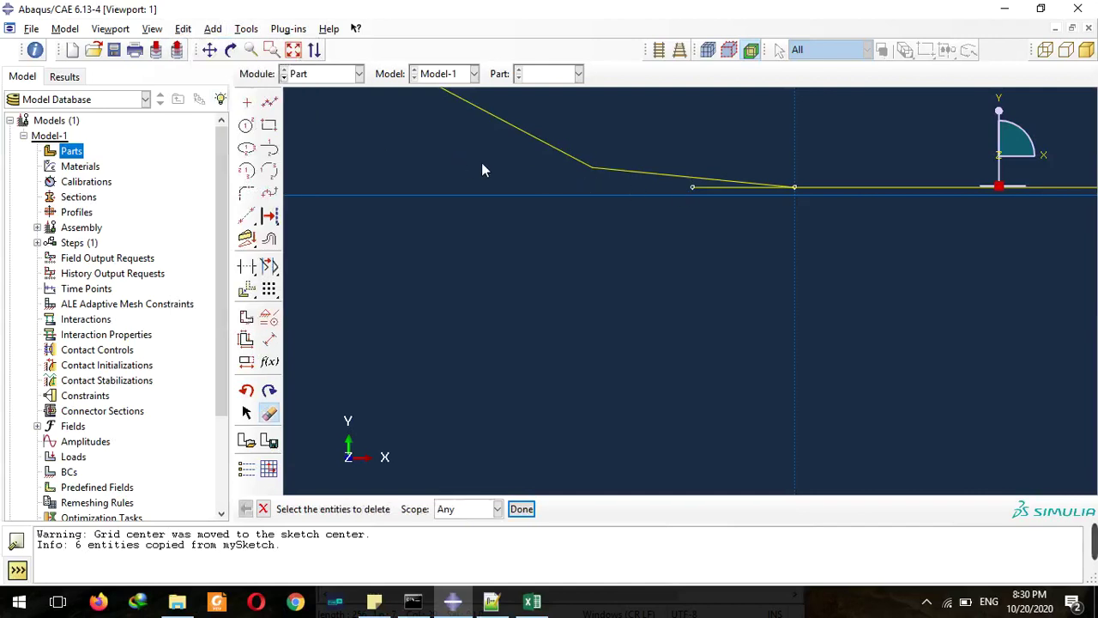
{"action": "left_click", "coordinate": [694, 191]}
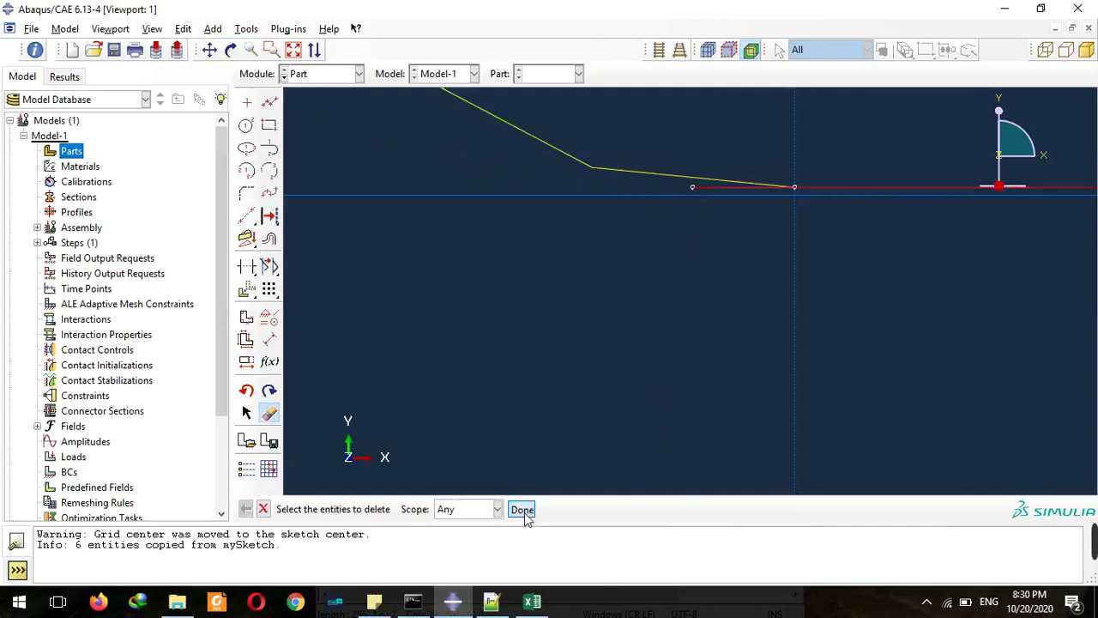
{"action": "scroll", "coordinate": [576, 350], "scroll_direction": "down", "scroll_amount": 2}
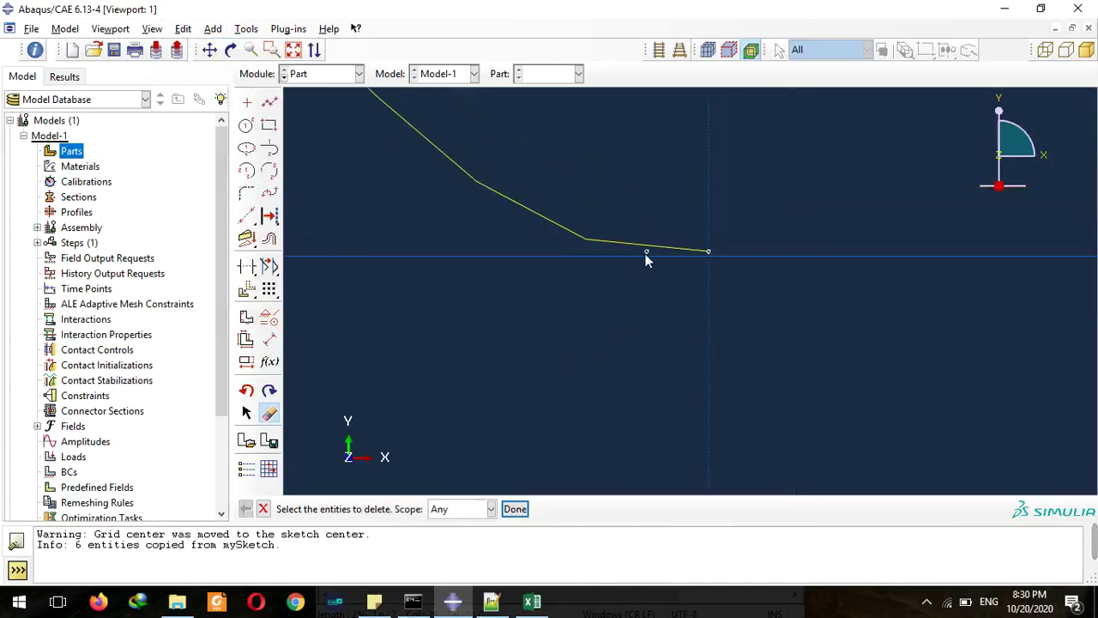
{"action": "scroll", "coordinate": [648, 255], "scroll_direction": "up", "scroll_amount": 4}
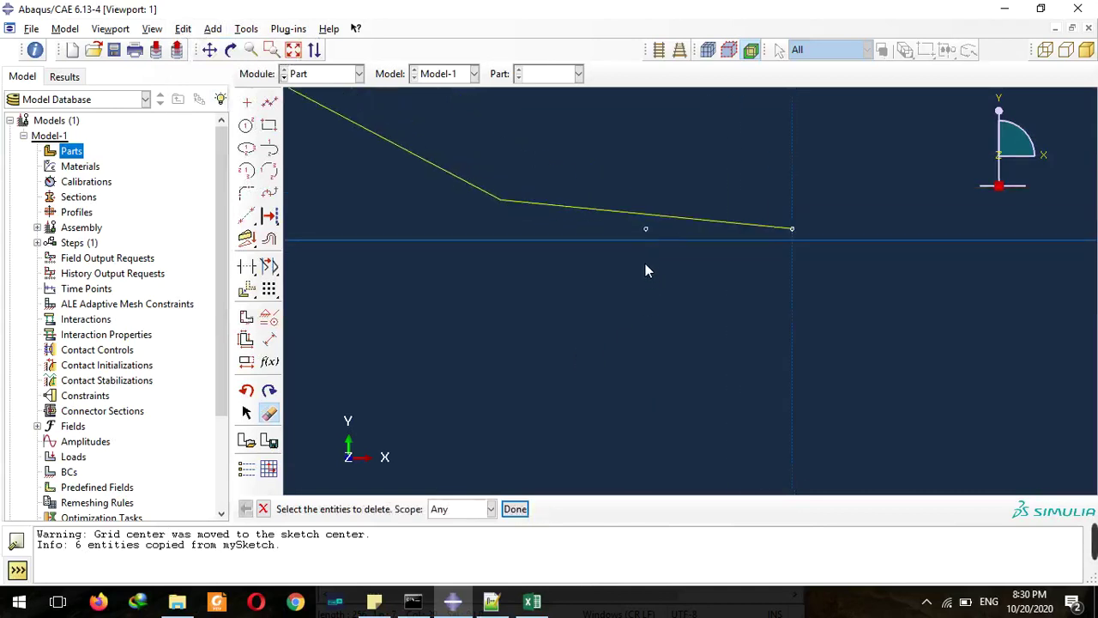
{"action": "scroll", "coordinate": [649, 262], "scroll_direction": "up", "scroll_amount": 1}
{"action": "mouse_move", "coordinate": [680, 257]}
{"action": "left_mouse_down"}
{"action": "mouse_move", "coordinate": [644, 245]}
{"action": "mouse_move", "coordinate": [613, 200]}
{"action": "mouse_move", "coordinate": [634, 221]}
{"action": "left_mouse_up"}
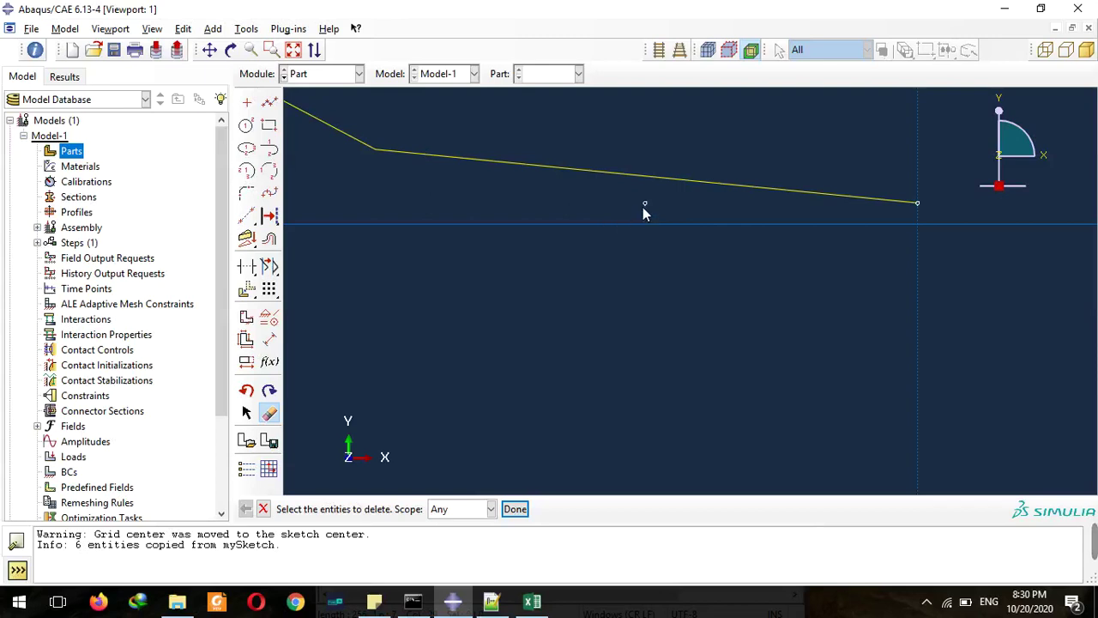
{"action": "scroll", "coordinate": [641, 232], "scroll_direction": "up", "scroll_amount": 2}
{"action": "scroll", "coordinate": [626, 385], "scroll_direction": "down", "scroll_amount": 4}
{"action": "scroll", "coordinate": [486, 326], "scroll_direction": "down", "scroll_amount": 5}
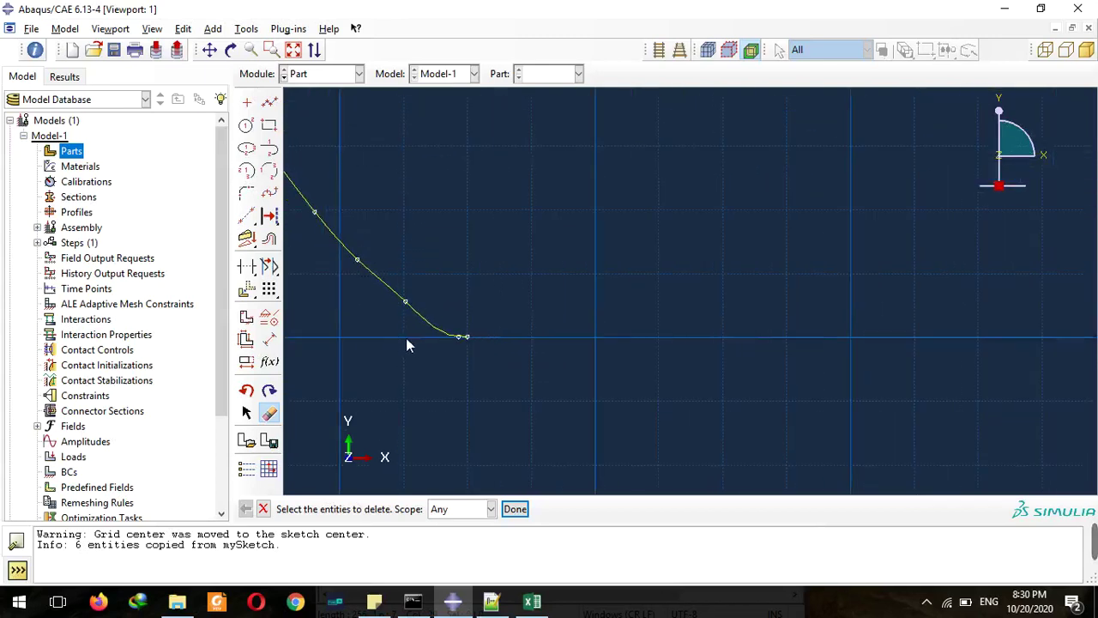
{"action": "scroll", "coordinate": [448, 314], "scroll_direction": "down", "scroll_amount": 5}
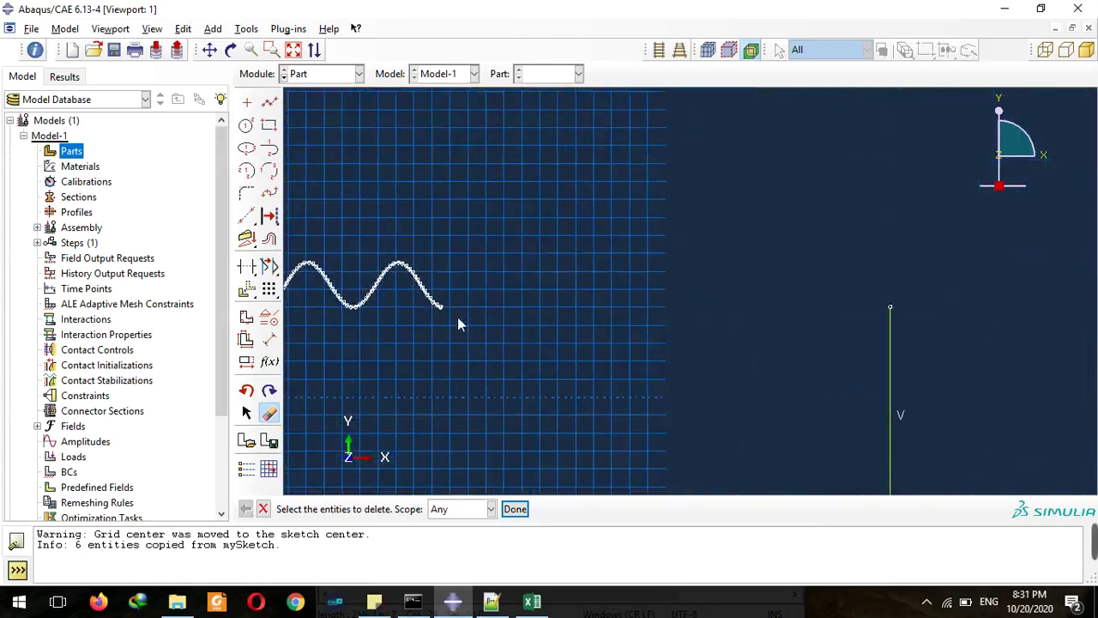
Step: Draw a line from the right edge's top end back to the wave's end
{"action": "left_click", "coordinate": [269, 102]}
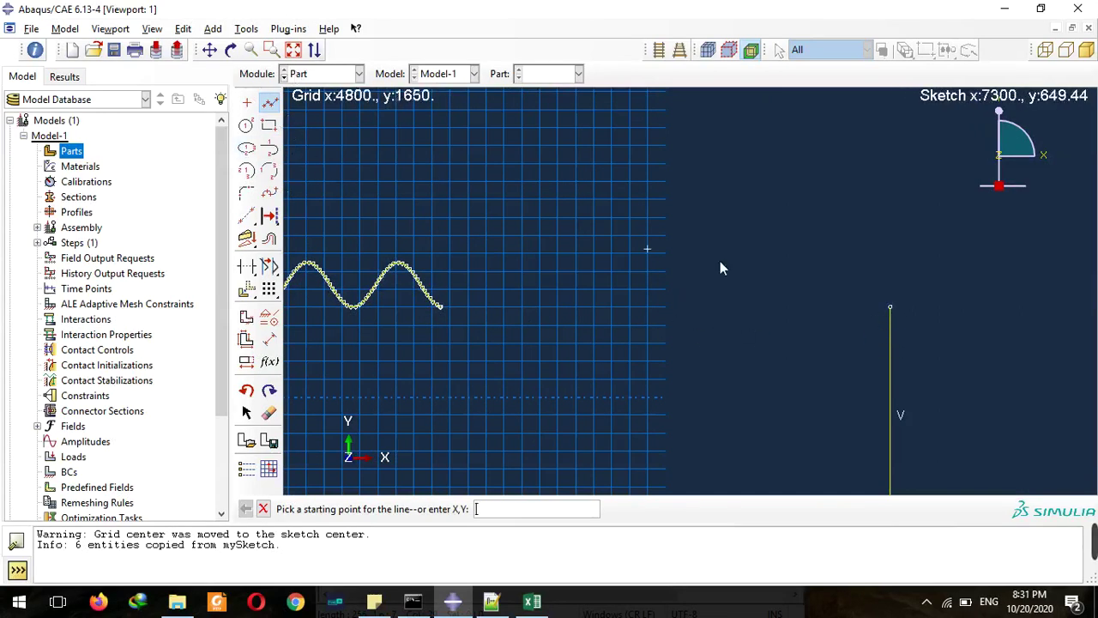
{"action": "scroll", "coordinate": [900, 312], "scroll_direction": "up", "scroll_amount": 5}
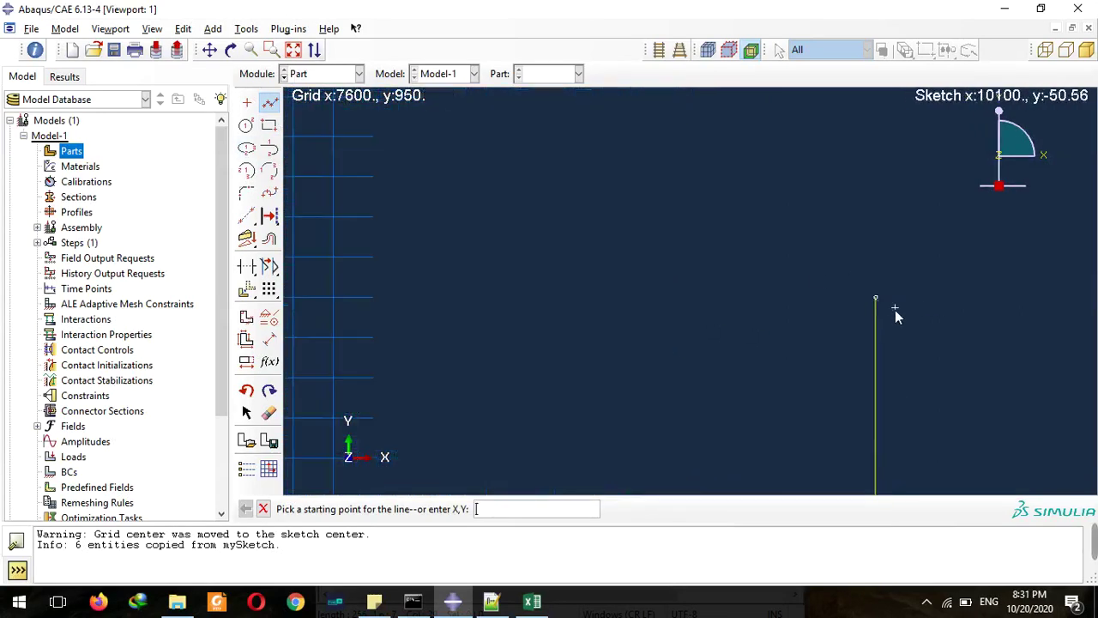
{"action": "left_click", "coordinate": [876, 300]}
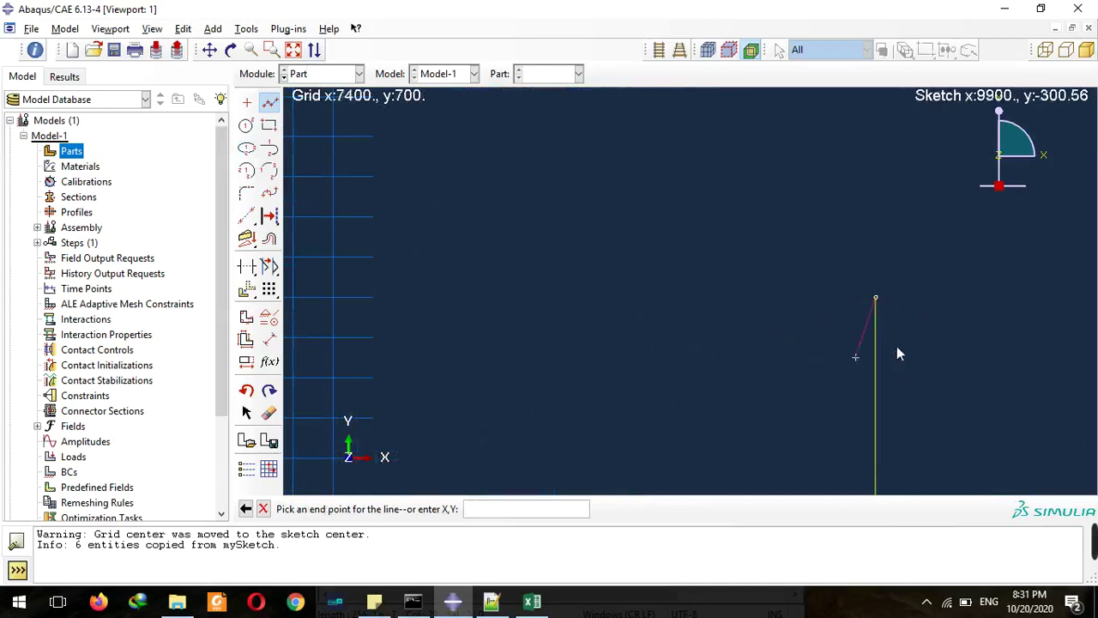
{"action": "scroll", "coordinate": [931, 337], "scroll_direction": "down", "scroll_amount": 3}
{"action": "scroll", "coordinate": [950, 339], "scroll_direction": "down", "scroll_amount": 3}
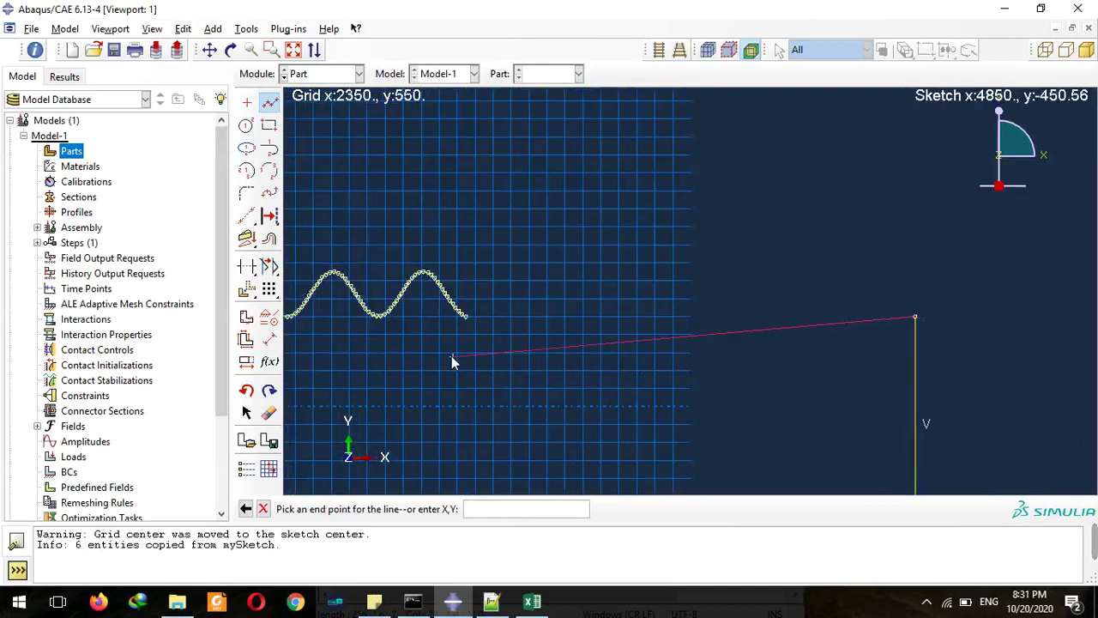
{"action": "scroll", "coordinate": [459, 330], "scroll_direction": "up", "scroll_amount": 5}
{"action": "scroll", "coordinate": [519, 193], "scroll_direction": "up", "scroll_amount": 4}
{"action": "scroll", "coordinate": [535, 267], "scroll_direction": "up", "scroll_amount": 1}
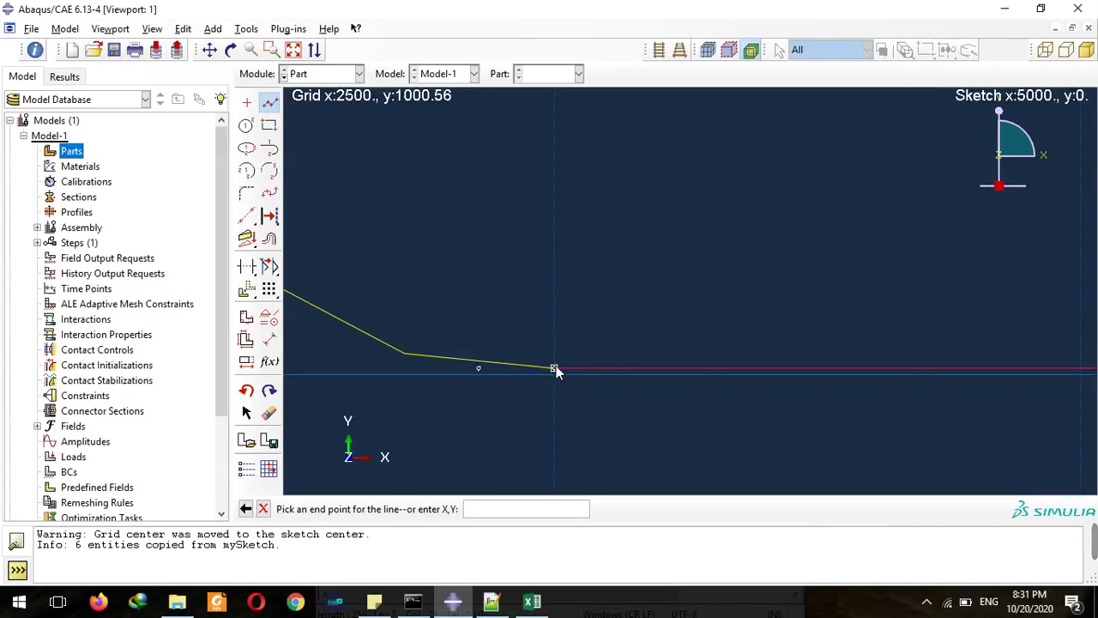
{"action": "left_click", "coordinate": [556, 369]}
{"action": "right_click", "coordinate": [560, 293]}
{"action": "key", "text": "Escape"}
{"action": "key", "text": "Escape"}
Step: Finish the sketch to build Part-1 as a wavy-topped planar shell
{"action": "scroll", "coordinate": [533, 410], "scroll_direction": "up", "scroll_amount": 2}
{"action": "scroll", "coordinate": [661, 370], "scroll_direction": "down", "scroll_amount": 4}
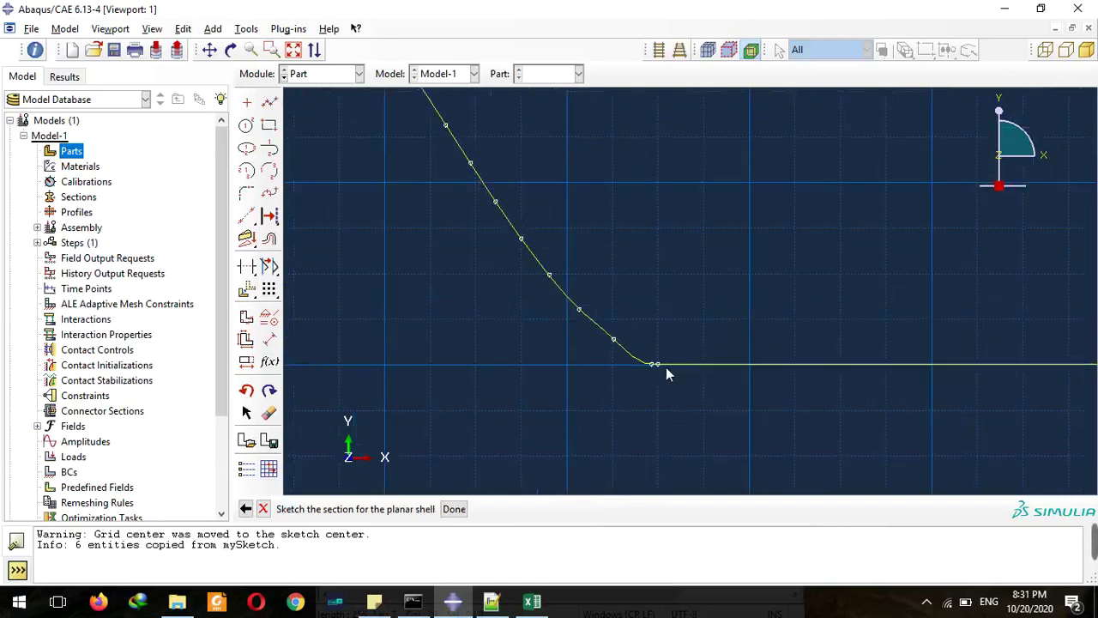
{"action": "scroll", "coordinate": [718, 342], "scroll_direction": "down", "scroll_amount": 8}
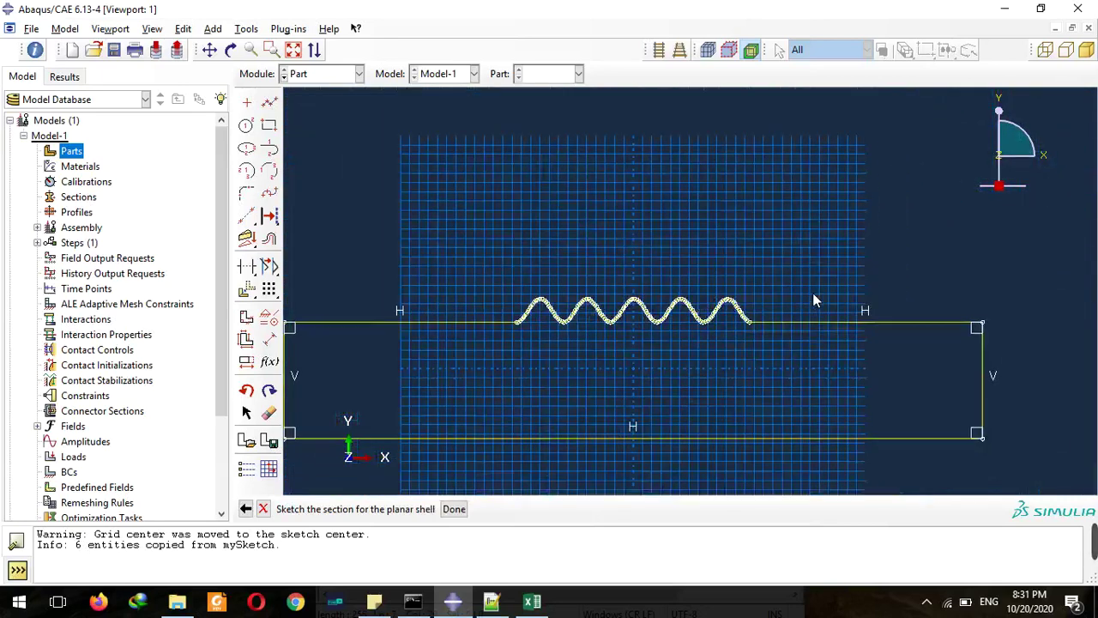
{"action": "left_click", "coordinate": [454, 508]}
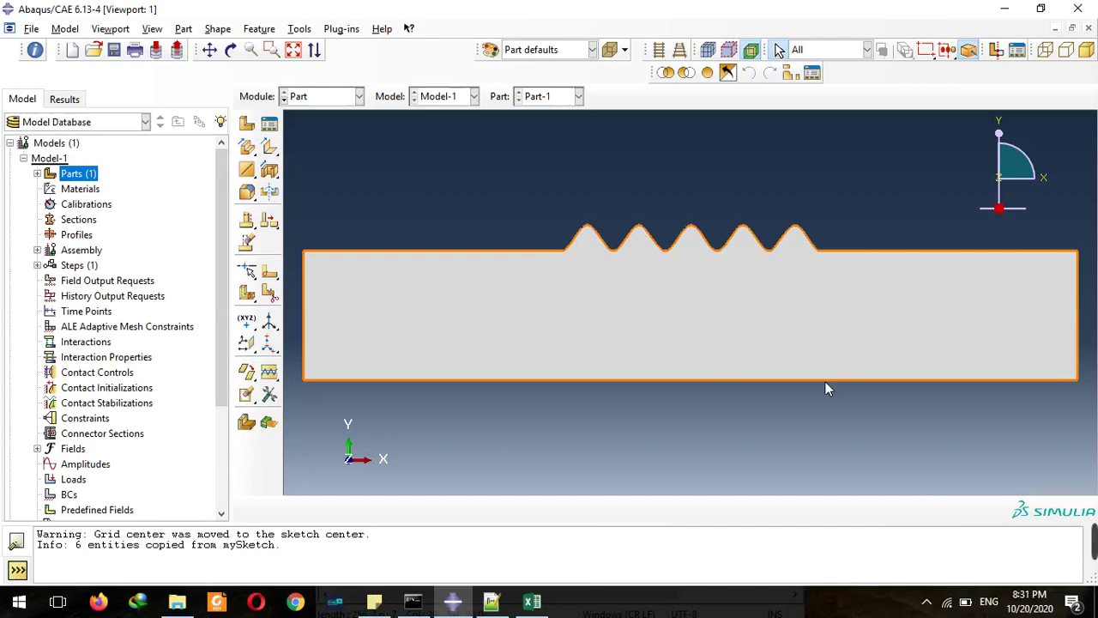
Step: Switch the Module list to Mesh
{"action": "left_click", "coordinate": [322, 96]}
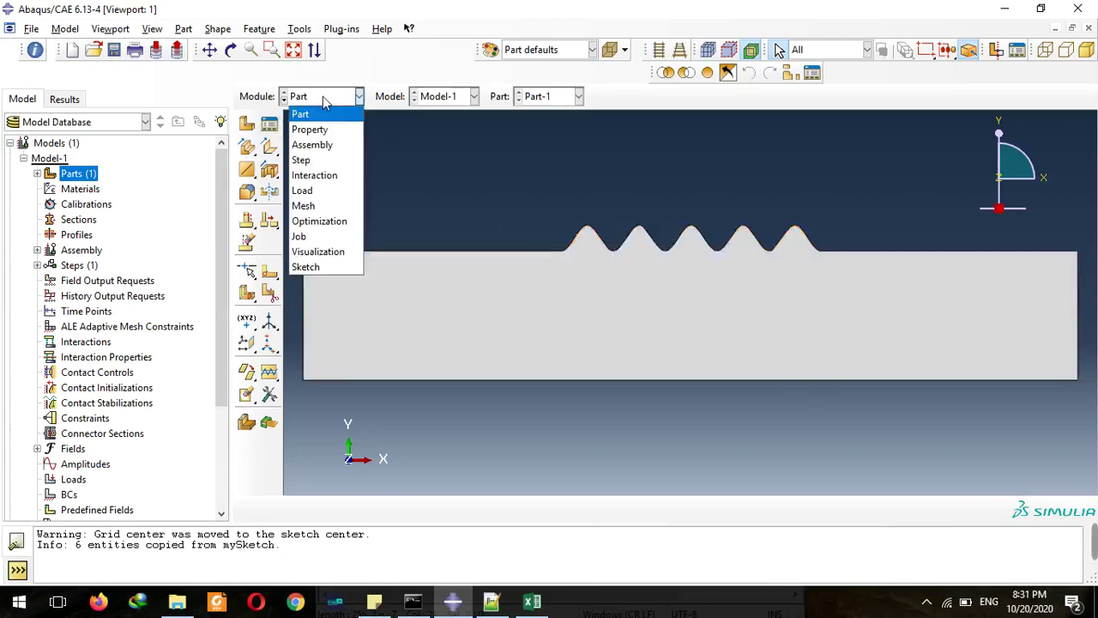
{"action": "left_click", "coordinate": [302, 207]}
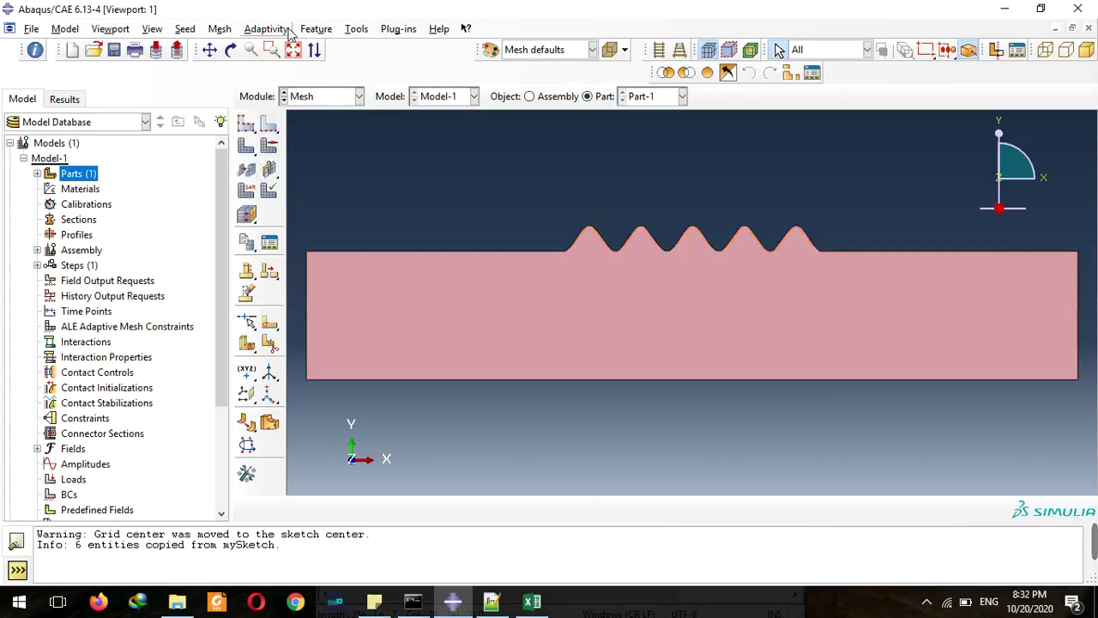
Step: Set Part-1's mesh controls to Quad element shape with the Free technique
{"action": "left_click", "coordinate": [219, 29]}
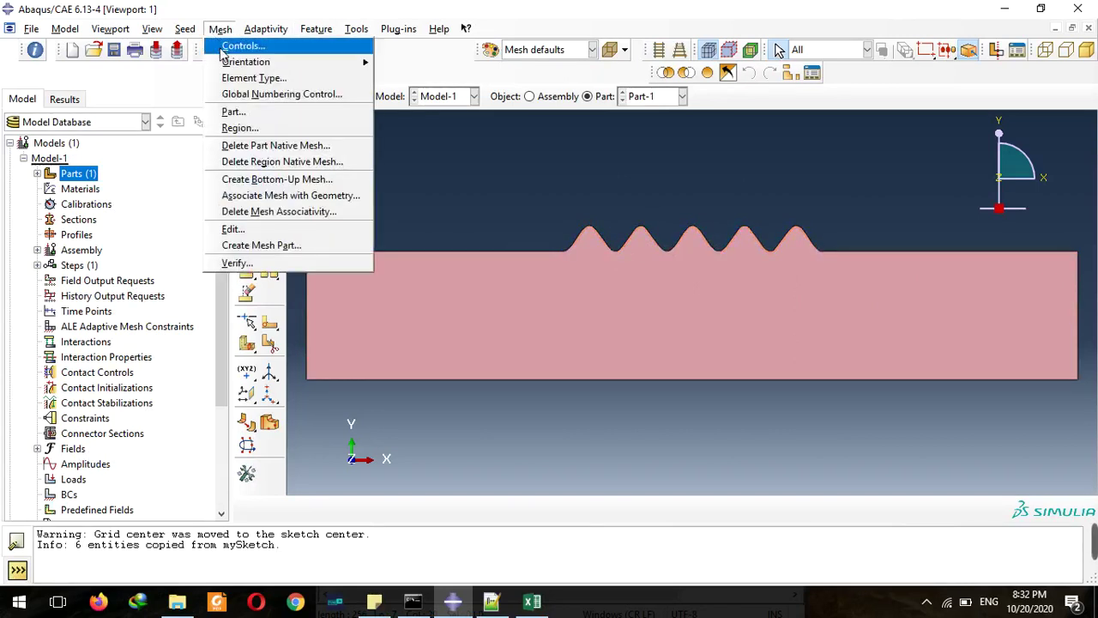
{"action": "left_click", "coordinate": [220, 29]}
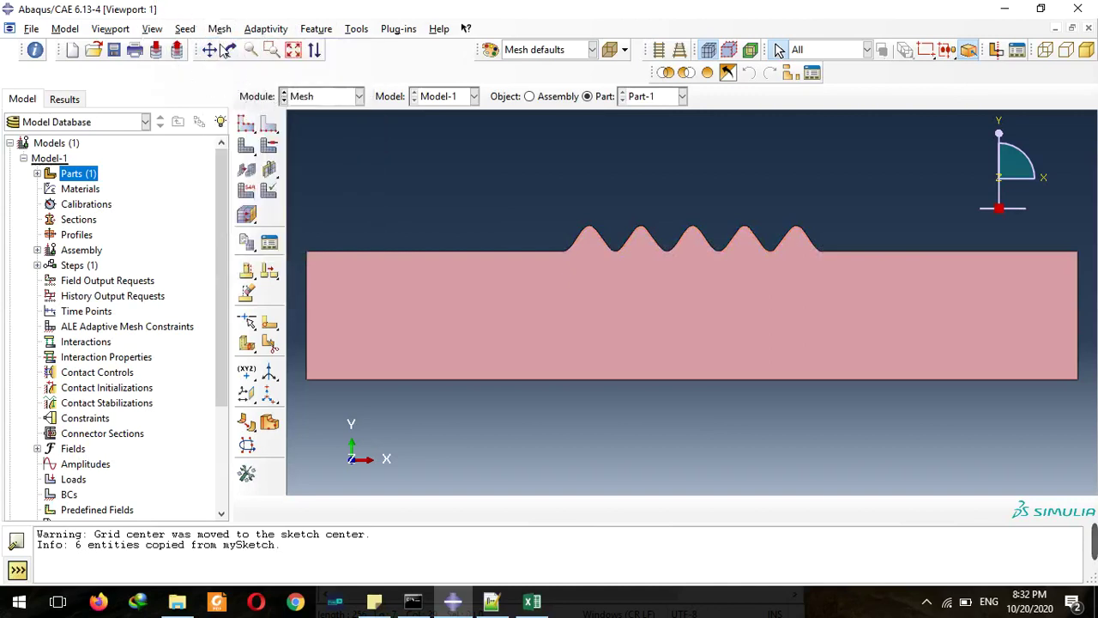
{"action": "left_click", "coordinate": [220, 29]}
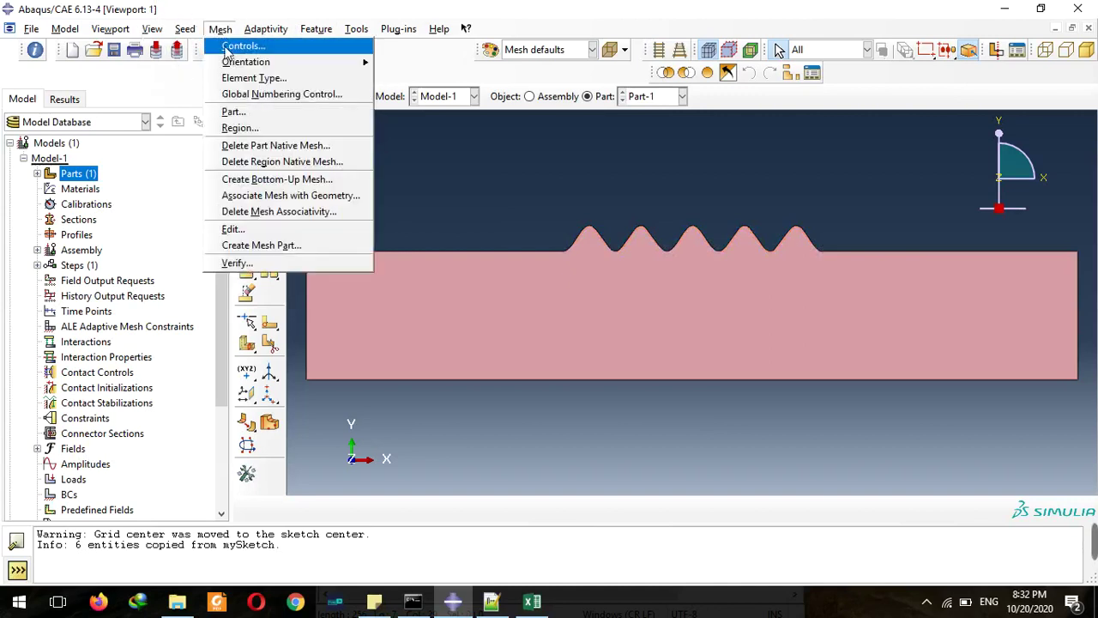
{"action": "left_click", "coordinate": [230, 50]}
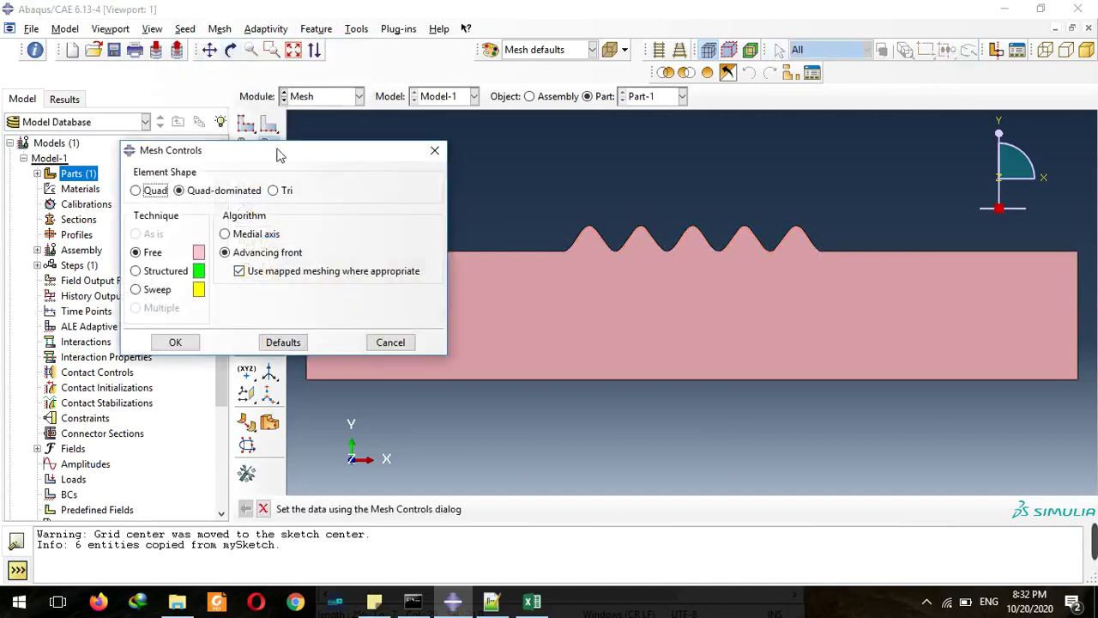
{"action": "left_click_drag", "start_coordinate": [281, 151], "coordinate": [324, 122]}
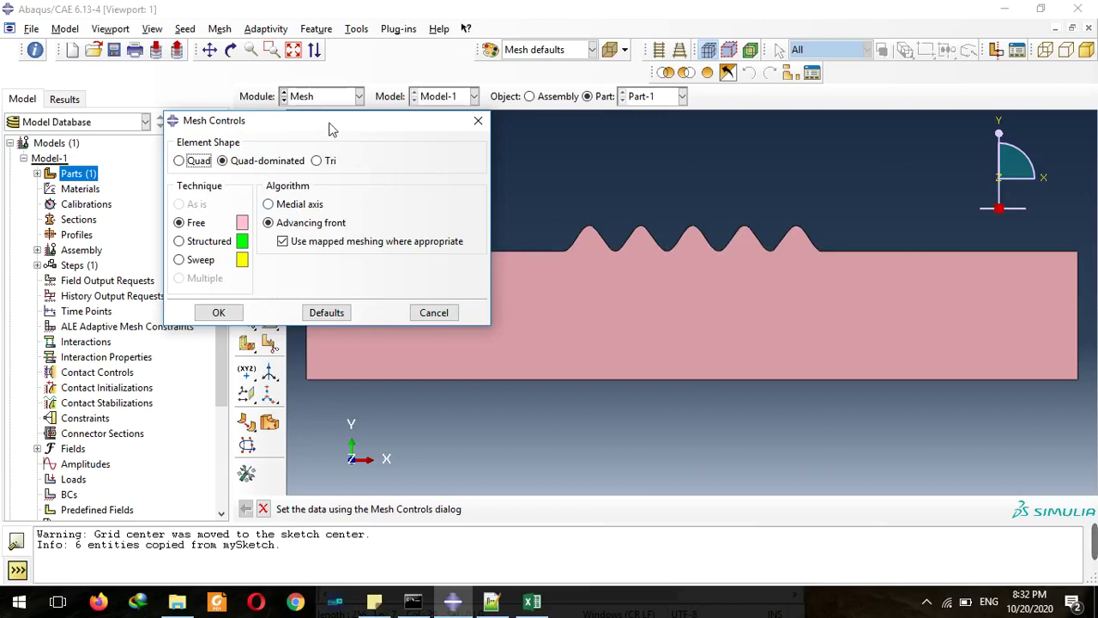
{"action": "left_click_drag", "start_coordinate": [330, 129], "coordinate": [370, 128]}
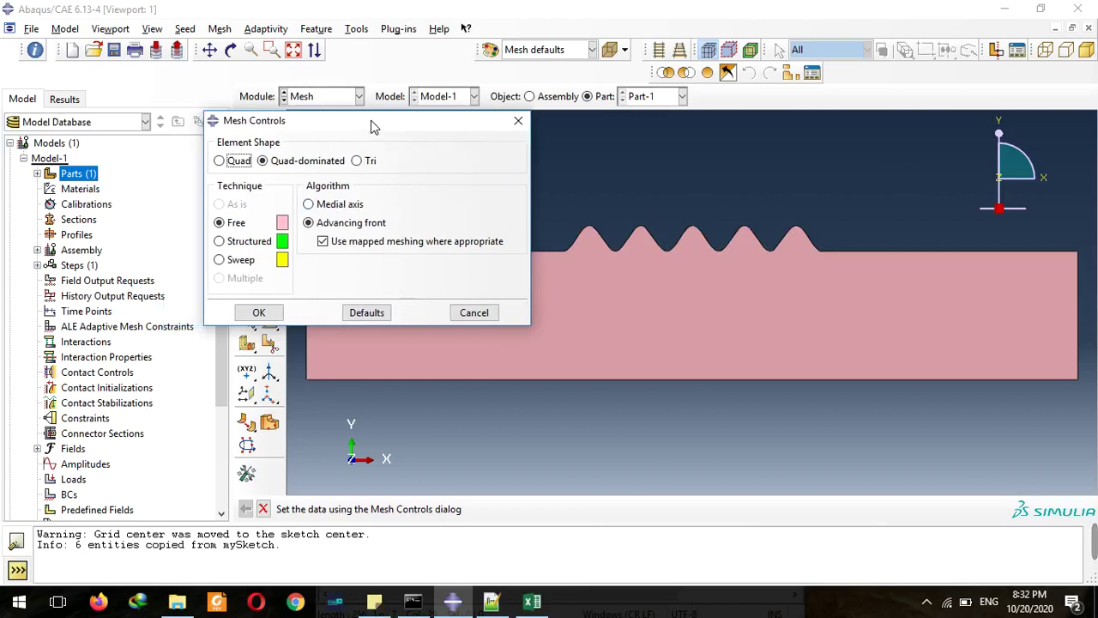
{"action": "left_click", "coordinate": [222, 162]}
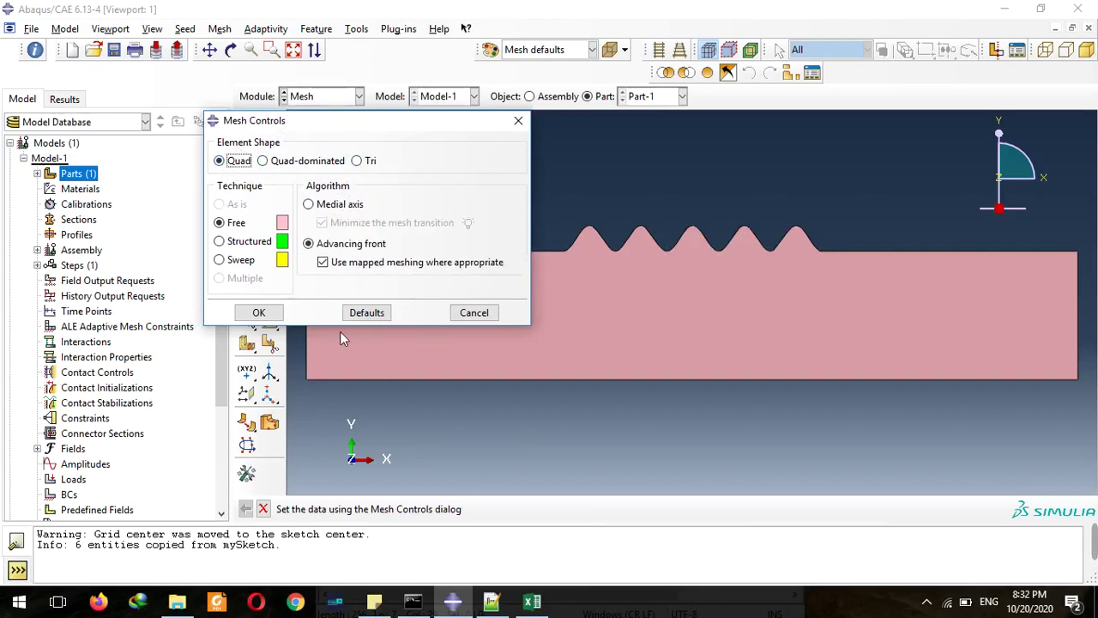
{"action": "left_click", "coordinate": [259, 314]}
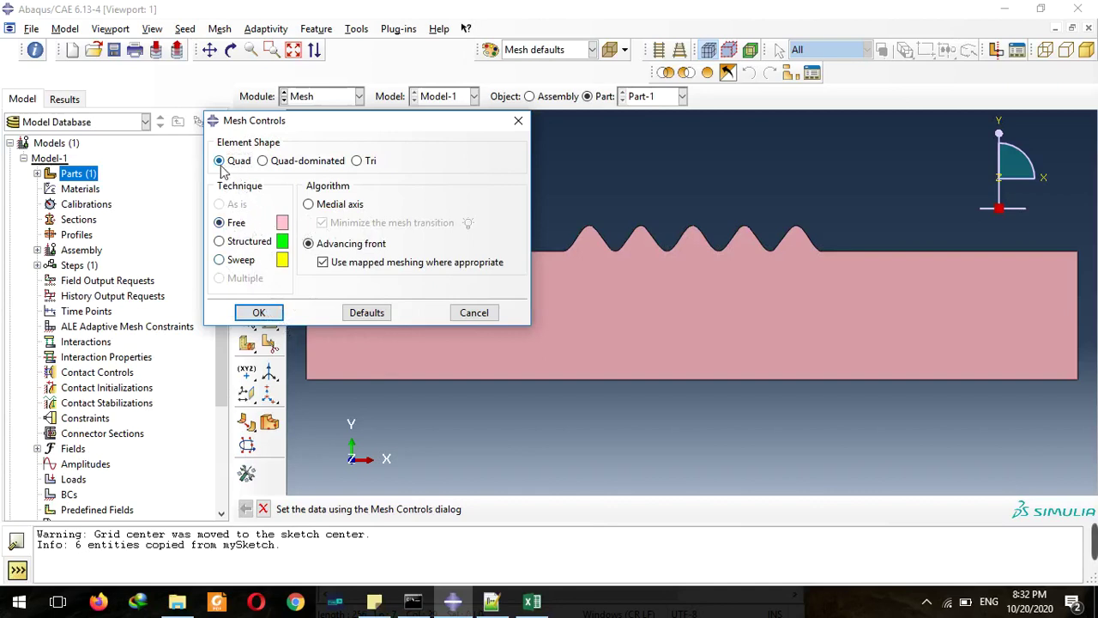
{"action": "left_click", "coordinate": [238, 224]}
{"action": "left_click", "coordinate": [225, 160]}
Step: Confirm the Quad mesh controls and seed Part-1 with approximate global size 100
{"action": "left_click", "coordinate": [278, 317]}
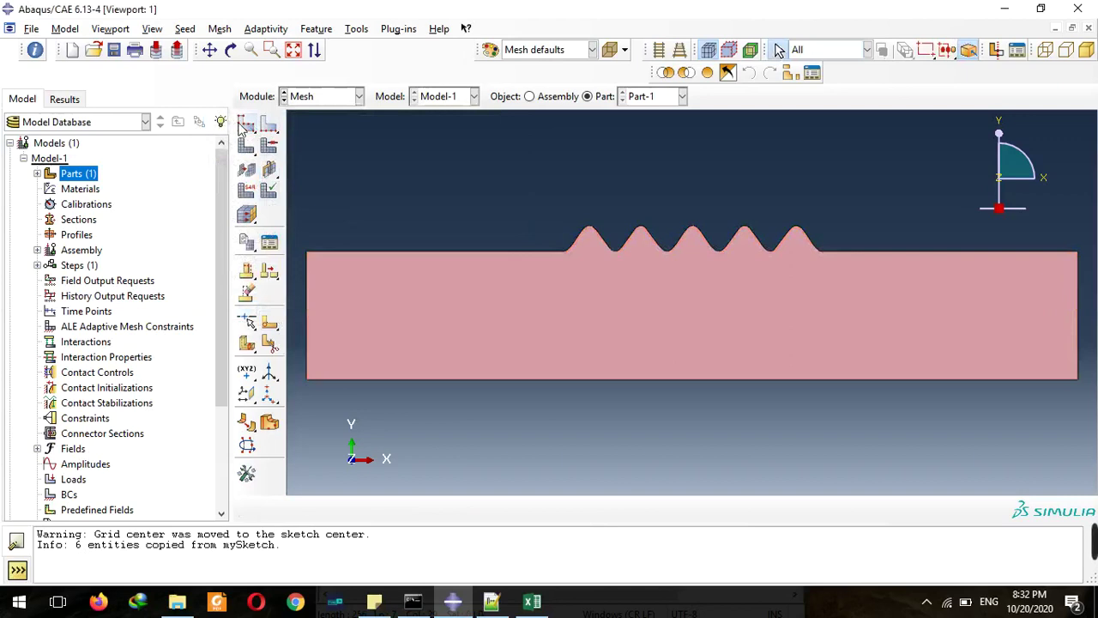
{"action": "left_click", "coordinate": [245, 125]}
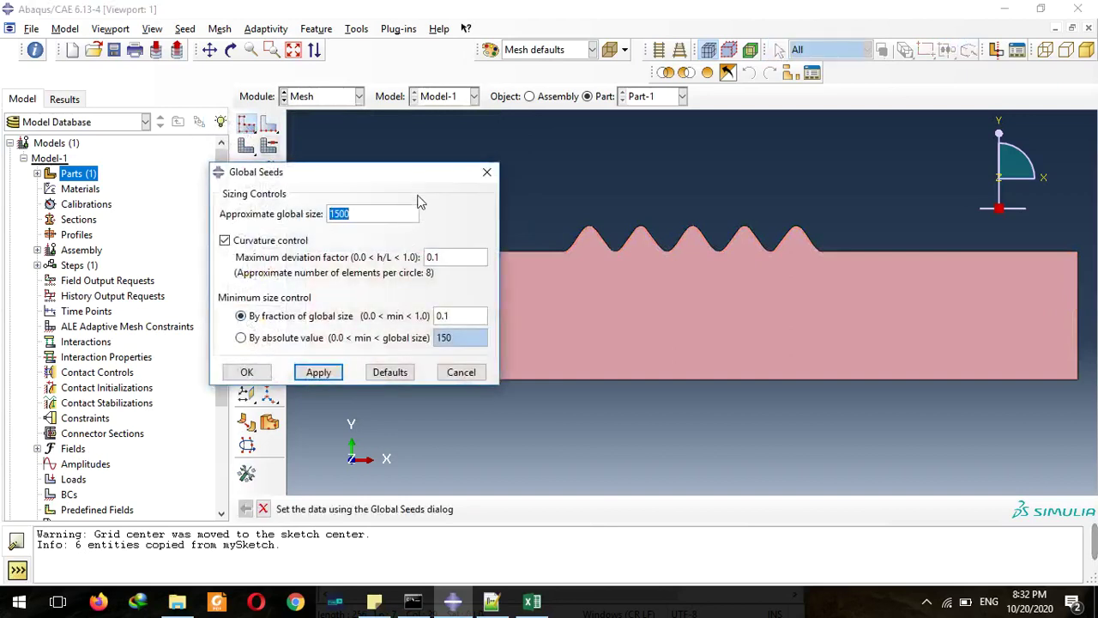
{"action": "left_click_drag", "start_coordinate": [396, 174], "coordinate": [361, 161]}
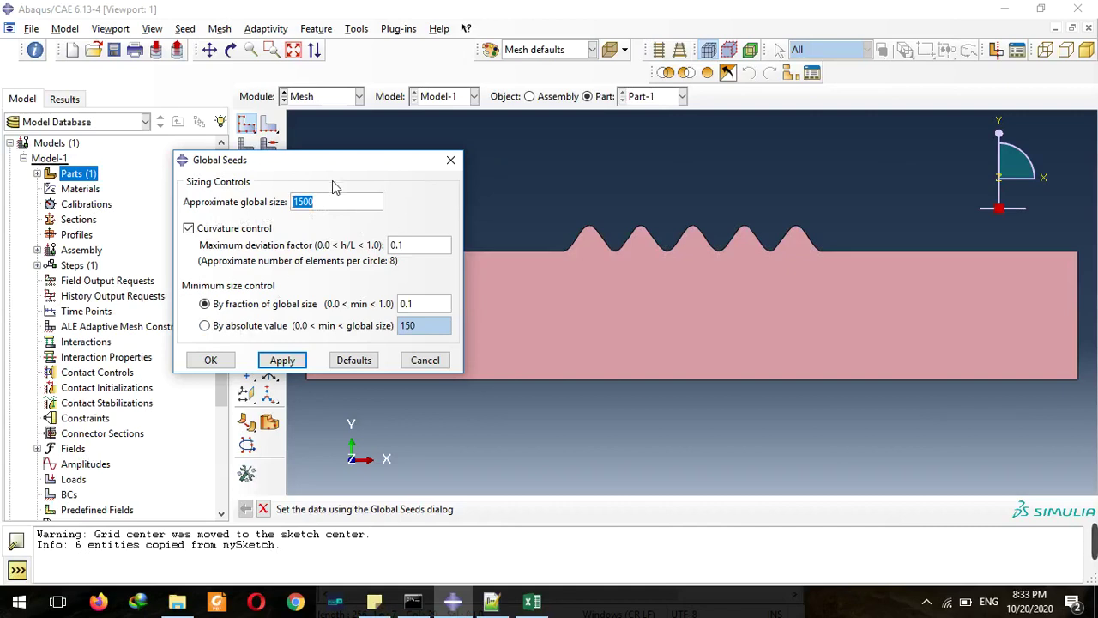
{"action": "left_click", "coordinate": [282, 360]}
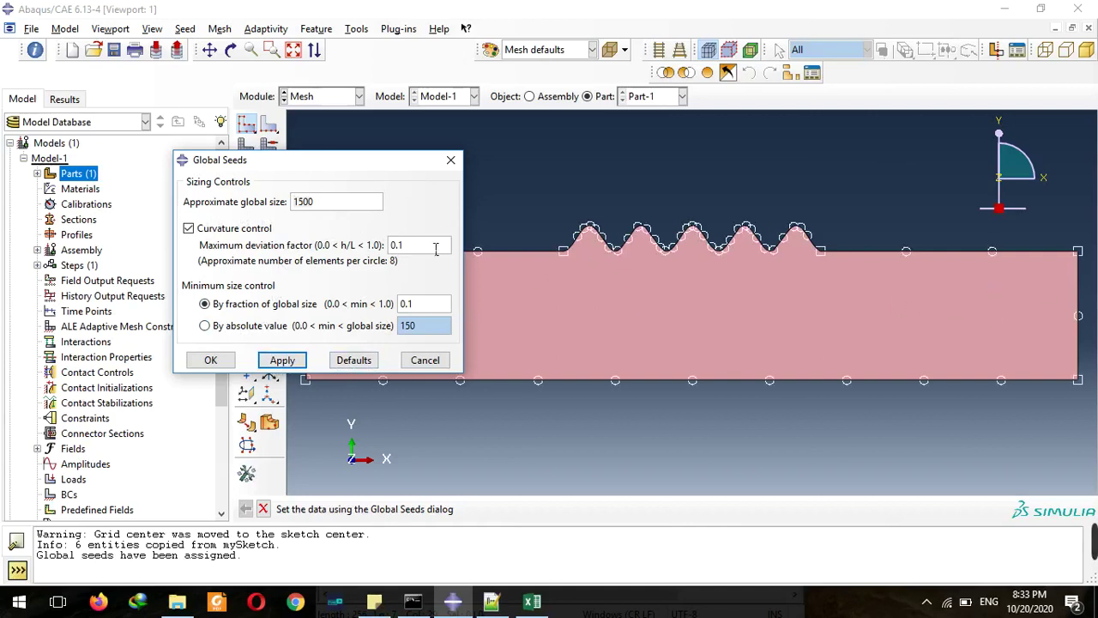
{"action": "left_click_drag", "start_coordinate": [314, 201], "coordinate": [266, 213]}
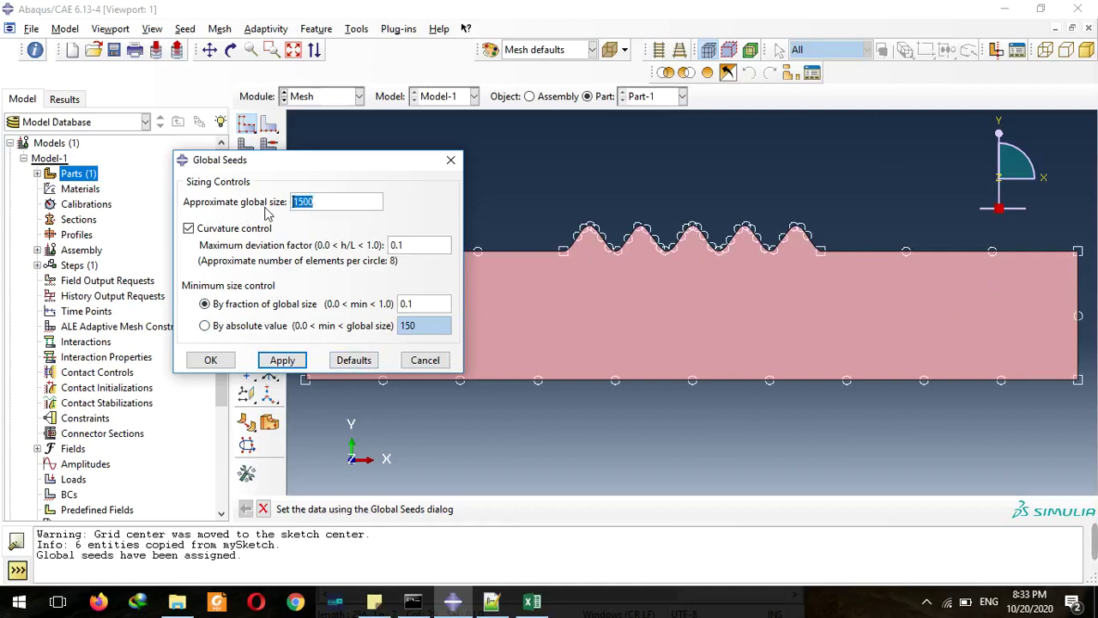
{"action": "type", "text": "1000"}
{"action": "left_click", "coordinate": [282, 359]}
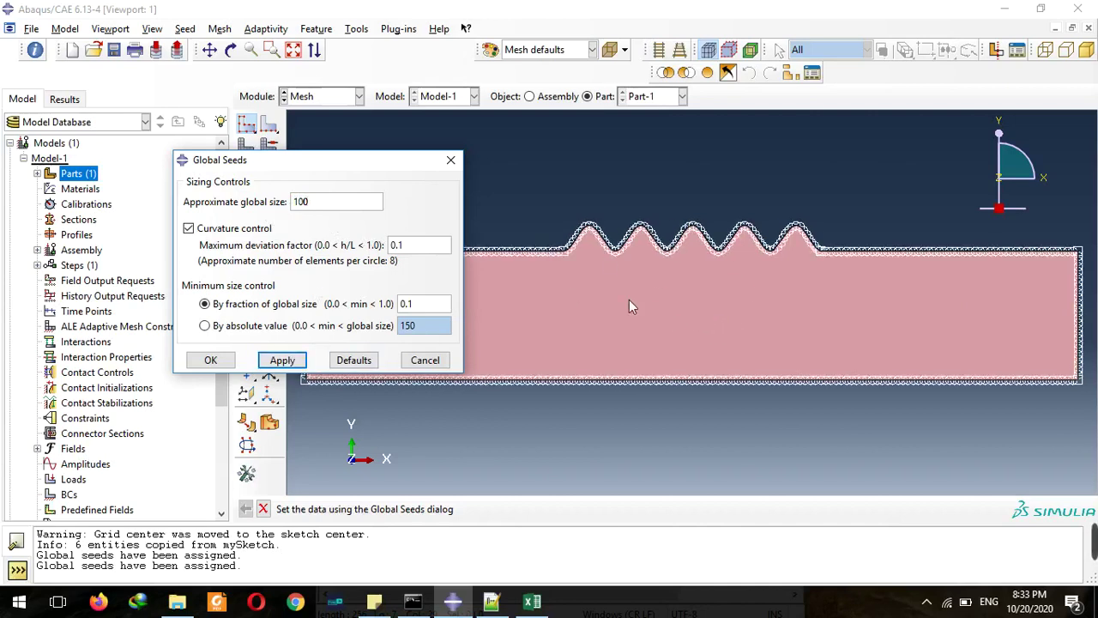
{"action": "left_click", "coordinate": [210, 360]}
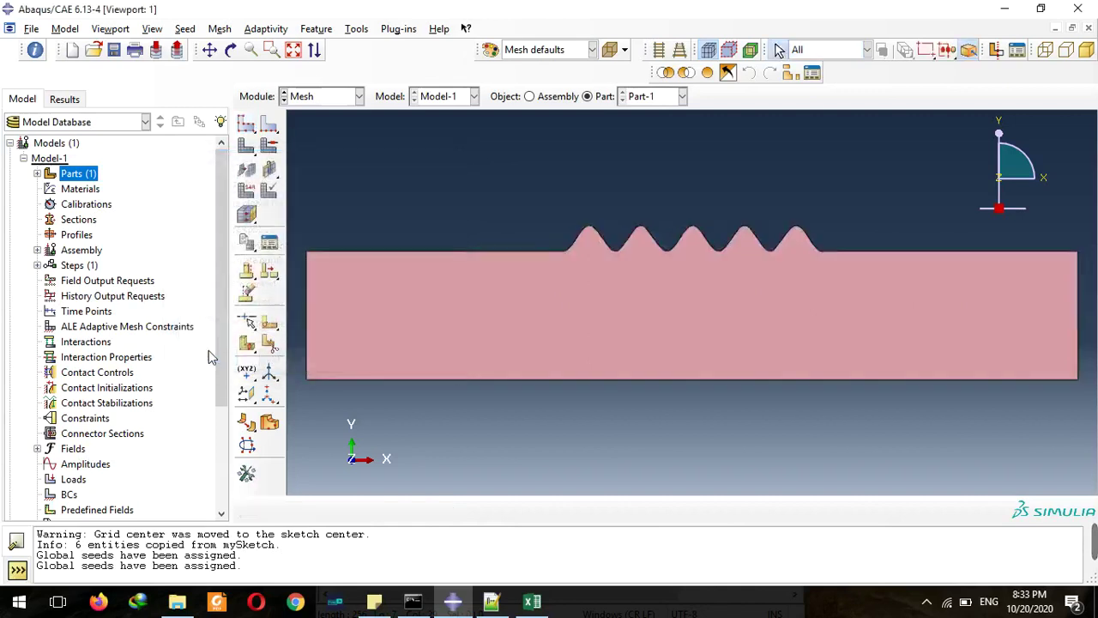
Step: Mesh the whole of Part-1 into 4902 quad elements and inspect the result
{"action": "left_click", "coordinate": [246, 148]}
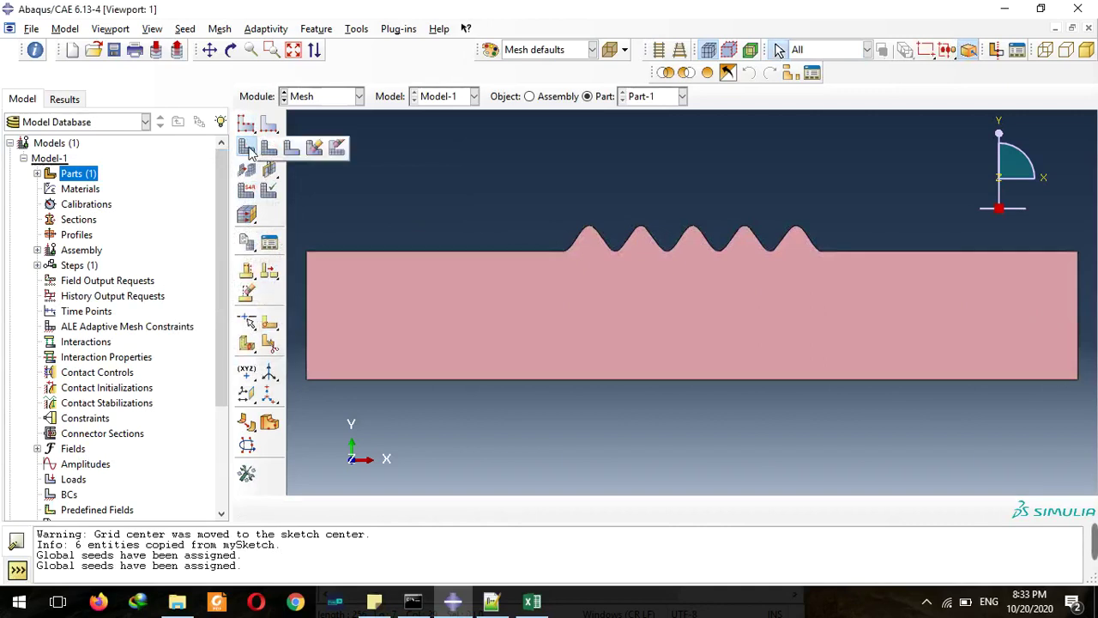
{"action": "left_click", "coordinate": [248, 150]}
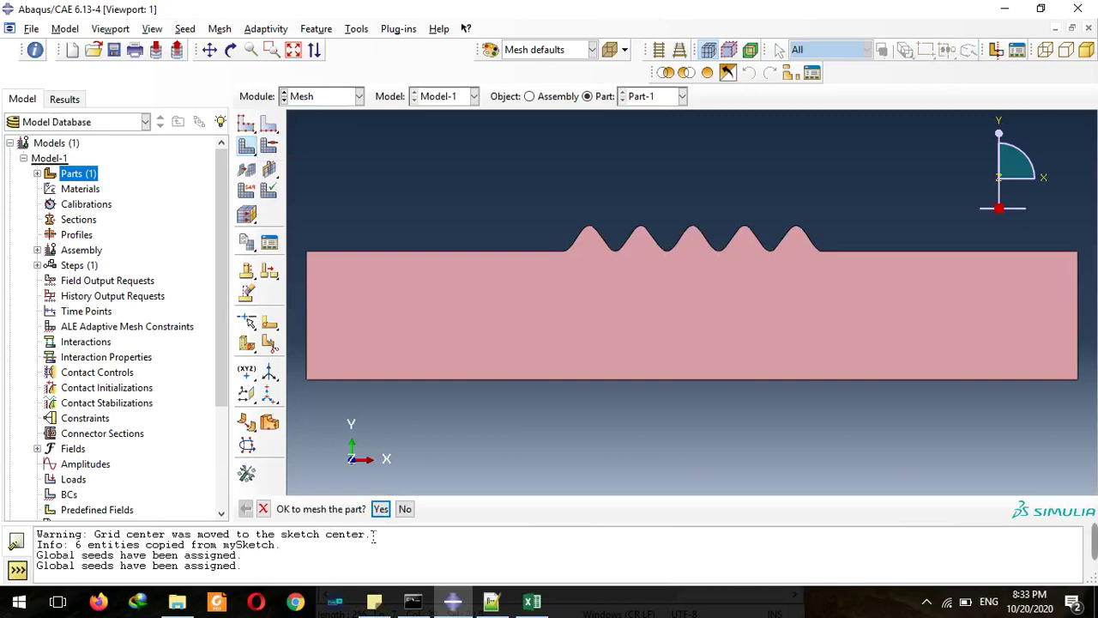
{"action": "left_click", "coordinate": [379, 509]}
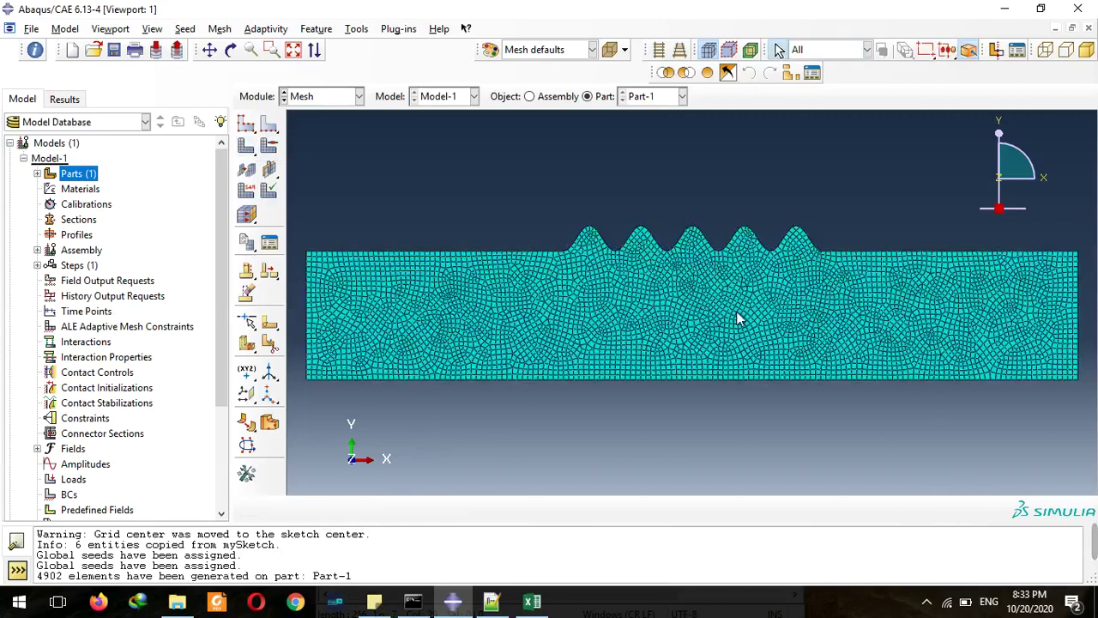
{"action": "scroll", "coordinate": [729, 408], "scroll_direction": "down", "scroll_amount": 3}
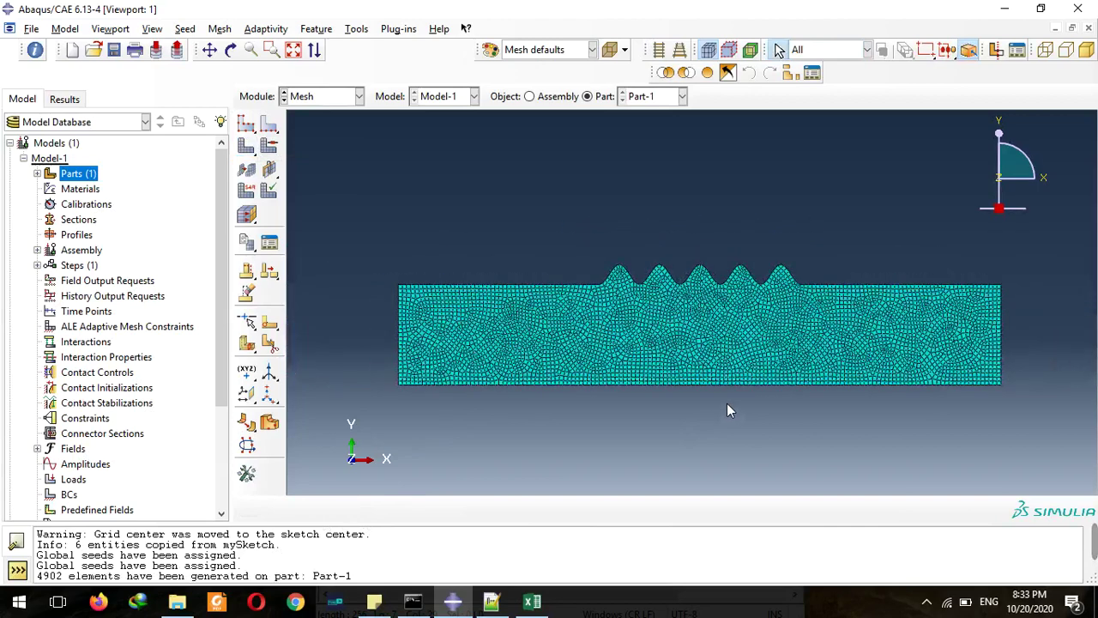
{"action": "scroll", "coordinate": [1035, 300], "scroll_direction": "up", "scroll_amount": 3}
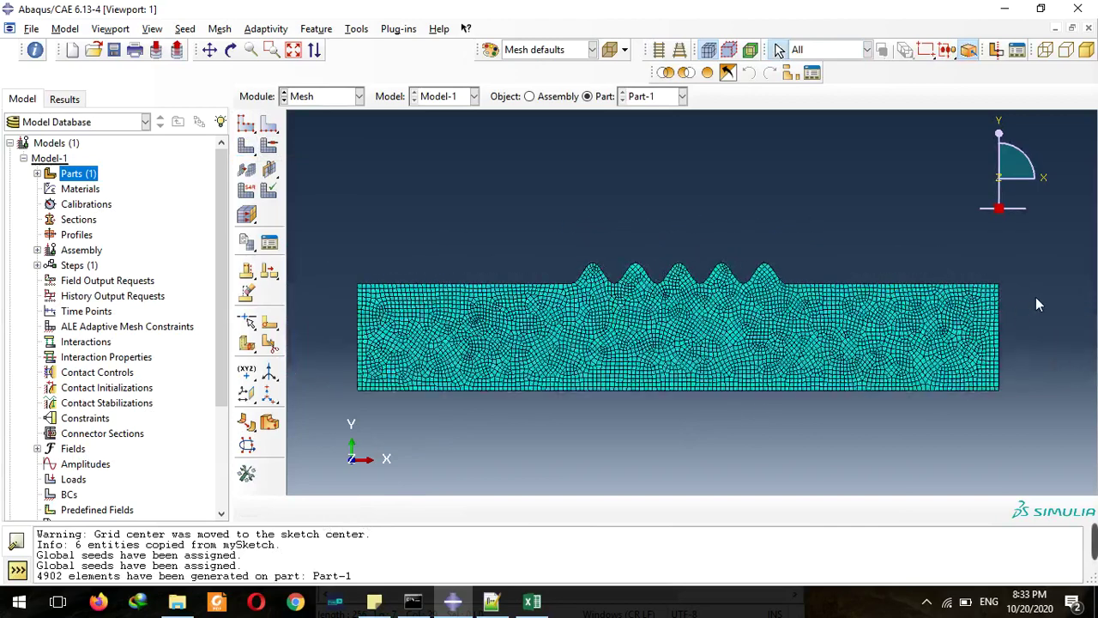
{"action": "scroll", "coordinate": [1037, 300], "scroll_direction": "down", "scroll_amount": 1}
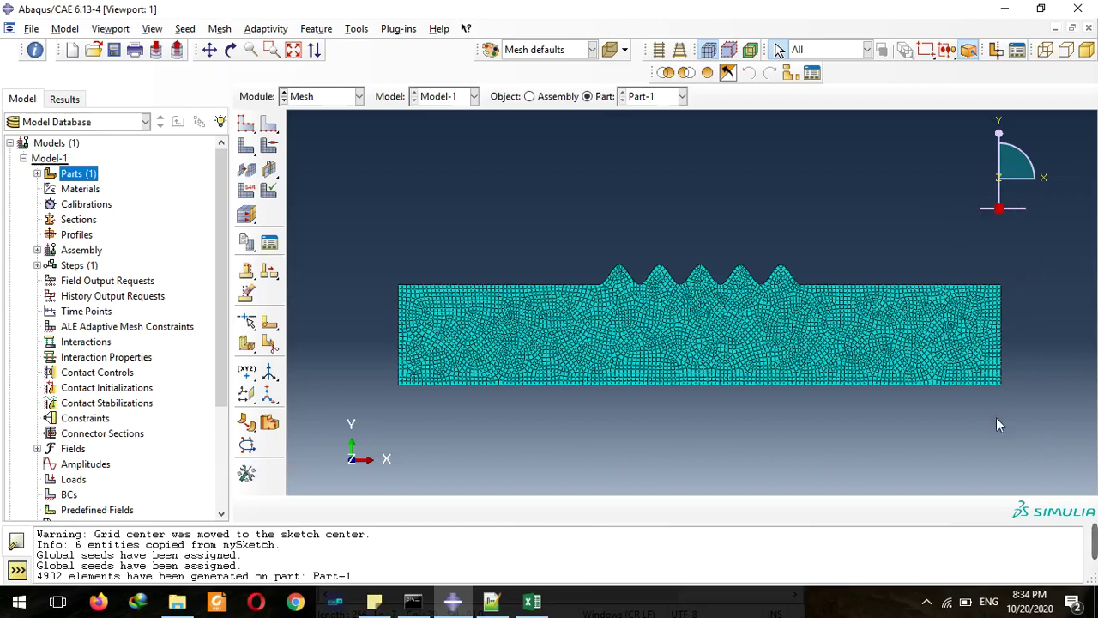
Step: Create a new node set named Right via Tools > Set > Create
{"action": "left_click", "coordinate": [440, 335]}
{"action": "left_click", "coordinate": [356, 28]}
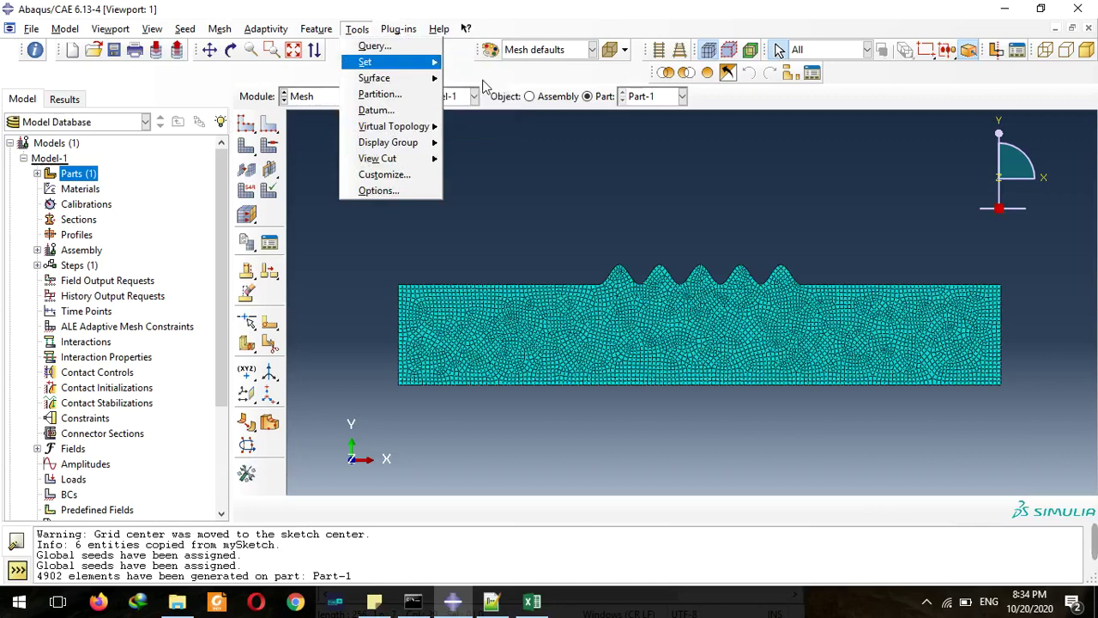
{"action": "left_click", "coordinate": [473, 78]}
{"action": "left_click", "coordinate": [777, 146]}
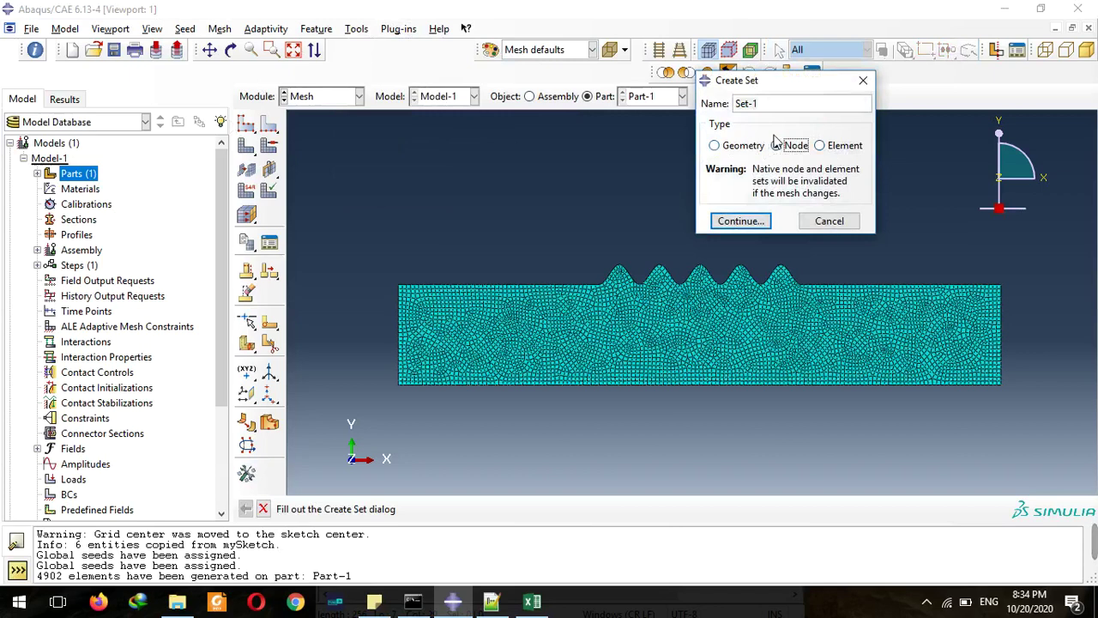
{"action": "triple_click", "coordinate": [781, 107]}
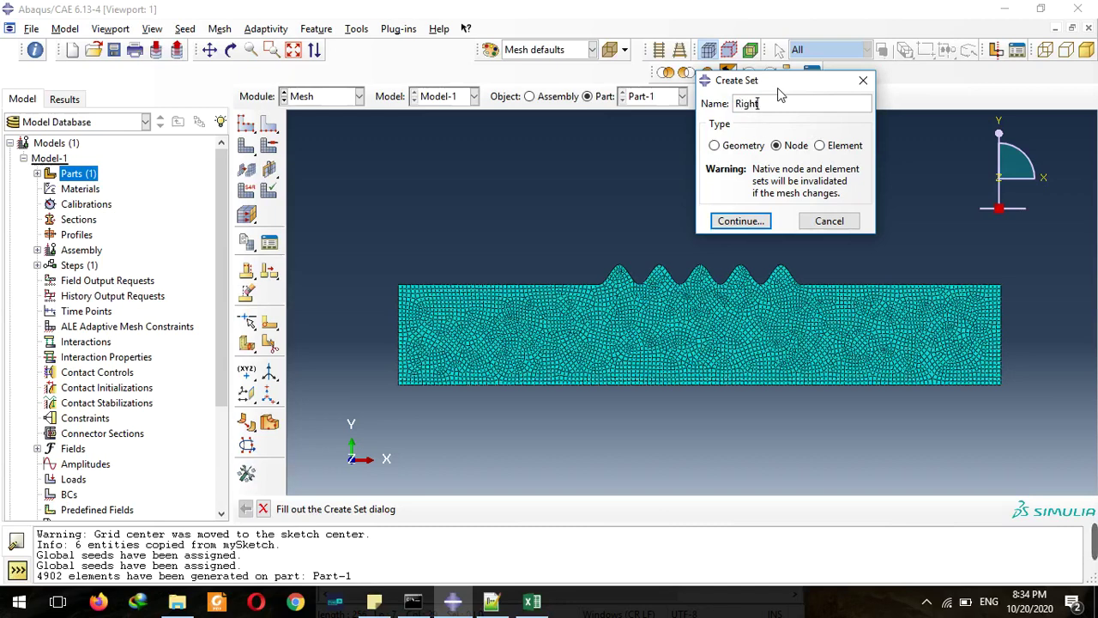
{"action": "left_click", "coordinate": [747, 220]}
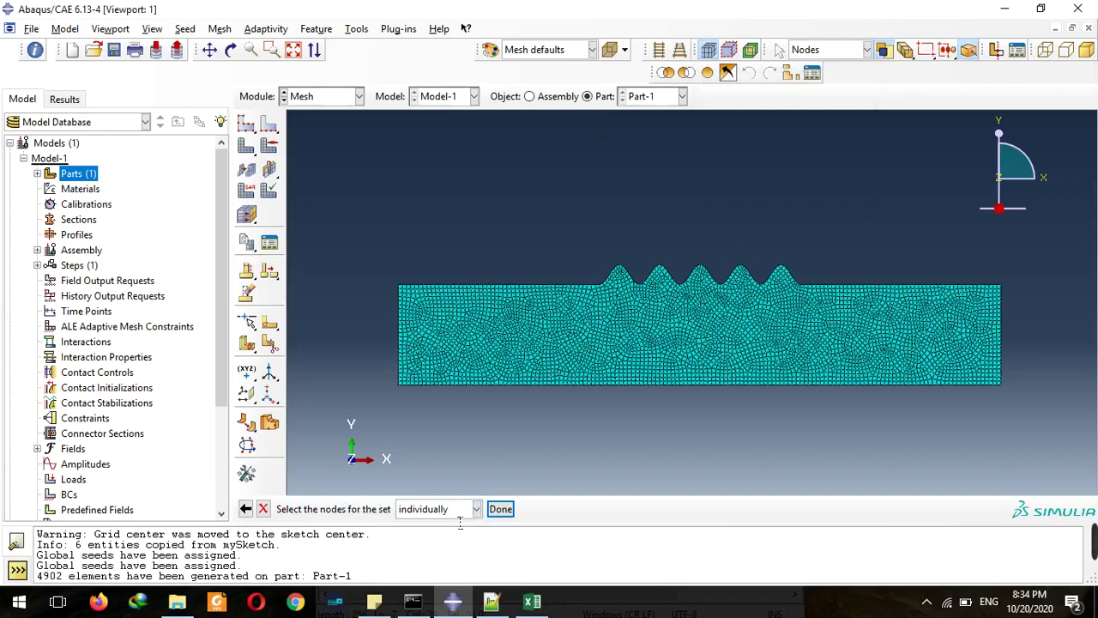
Step: Pick a few individual nodes on the mesh for the new set
{"action": "left_click", "coordinate": [574, 359]}
{"action": "left_click", "coordinate": [742, 312]}
{"action": "left_click", "coordinate": [605, 331]}
Step: Switch node picking to 'by feature edge' and select the mesh's straight right edge
{"action": "left_click", "coordinate": [476, 508]}
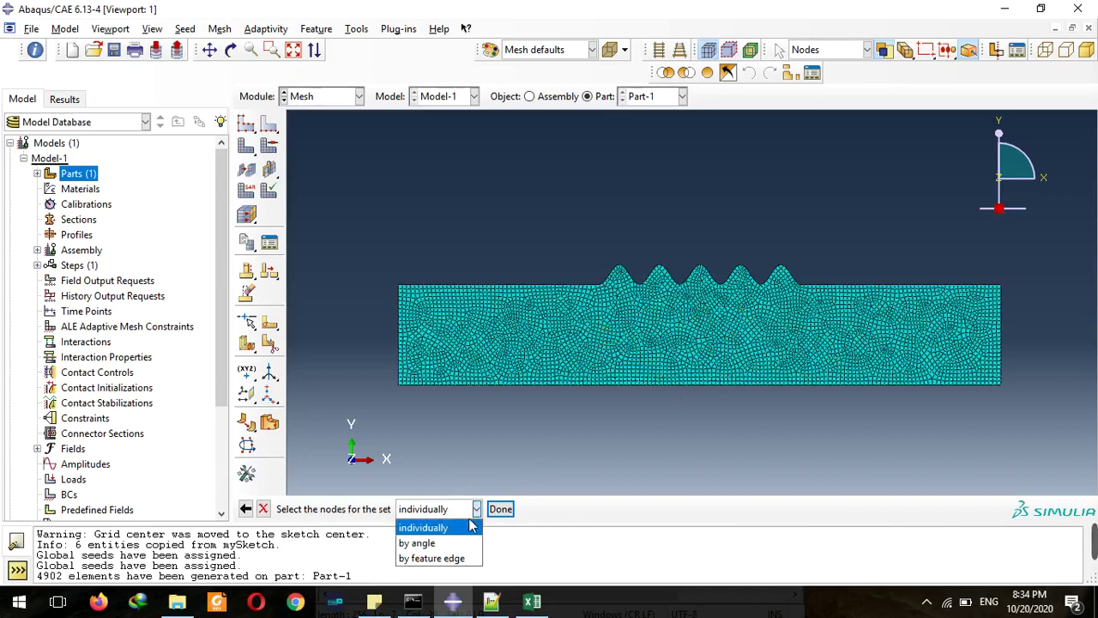
{"action": "left_click", "coordinate": [425, 559]}
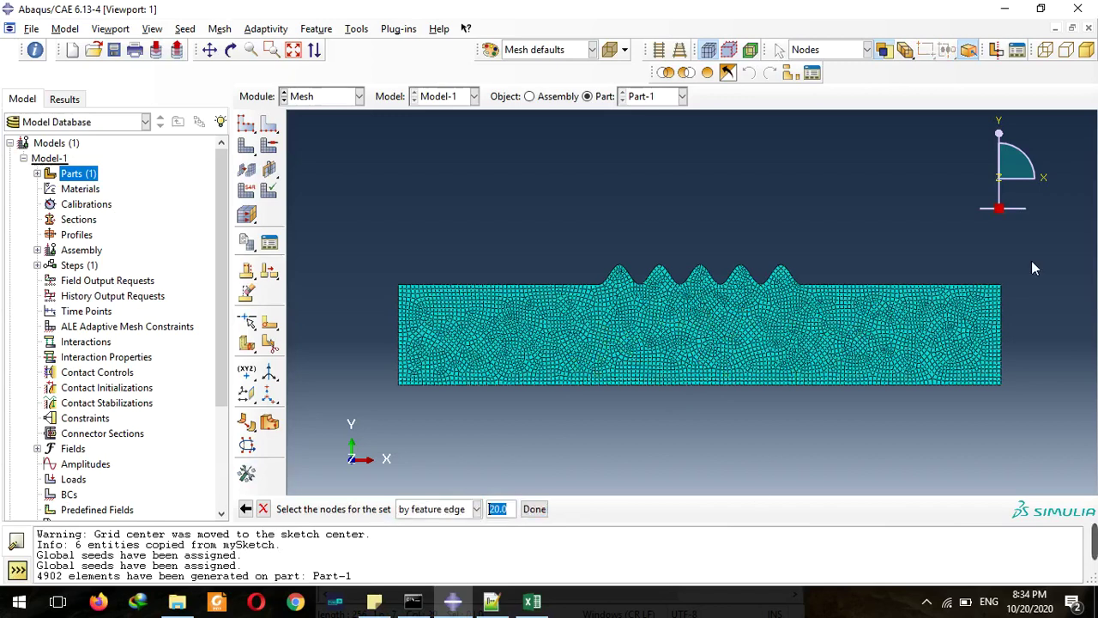
{"action": "left_click", "coordinate": [1004, 325]}
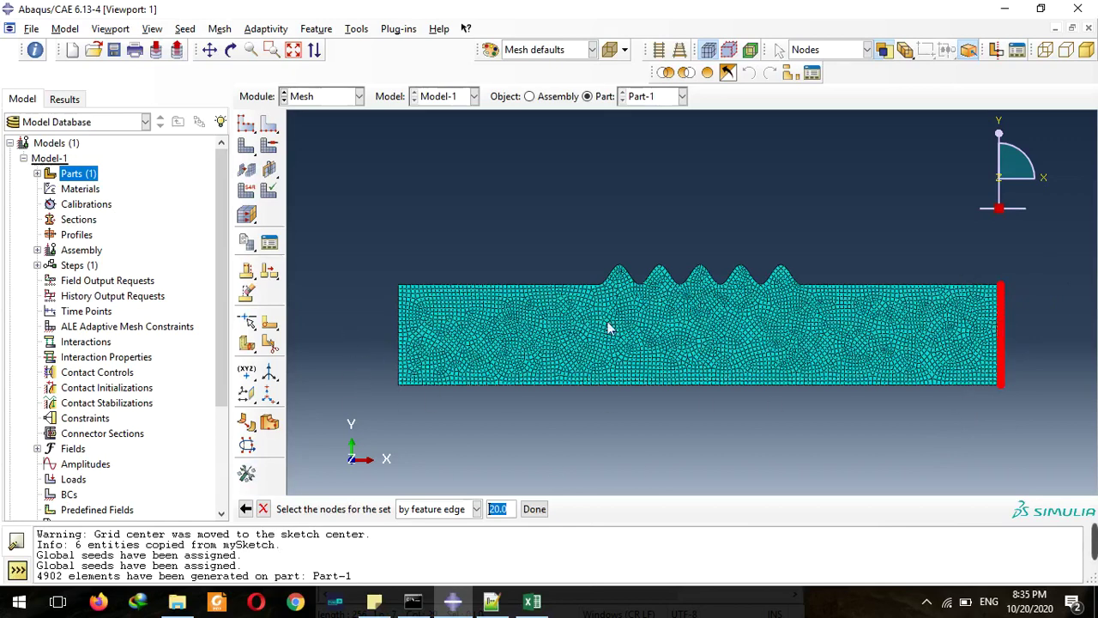
{"action": "scroll", "coordinate": [1056, 377], "scroll_direction": "up", "scroll_amount": 3}
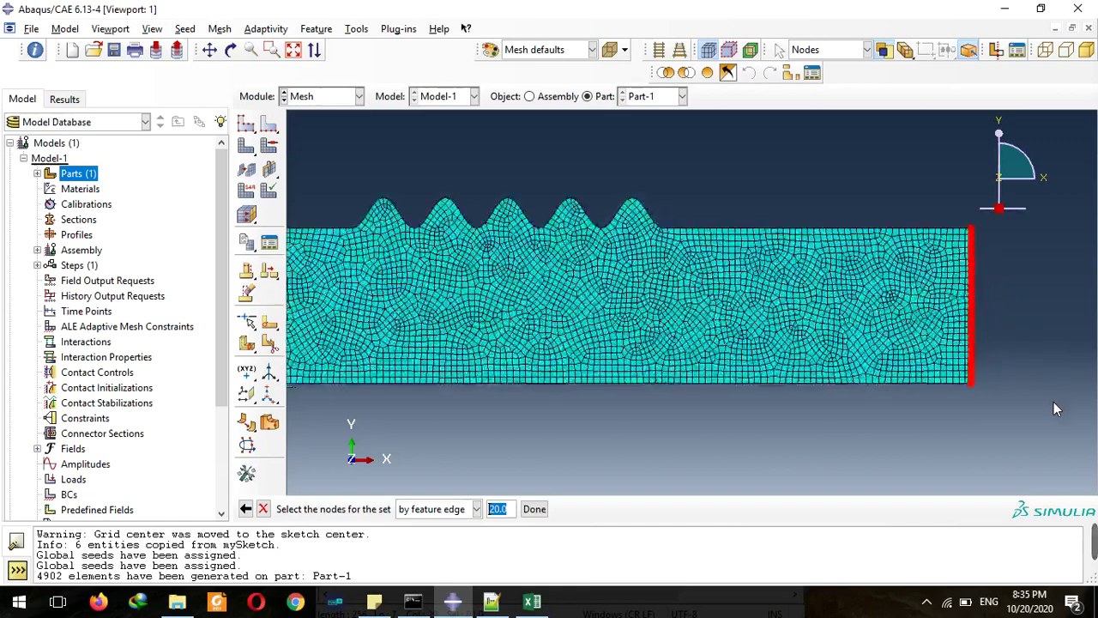
{"action": "scroll", "coordinate": [1030, 391], "scroll_direction": "up", "scroll_amount": 5}
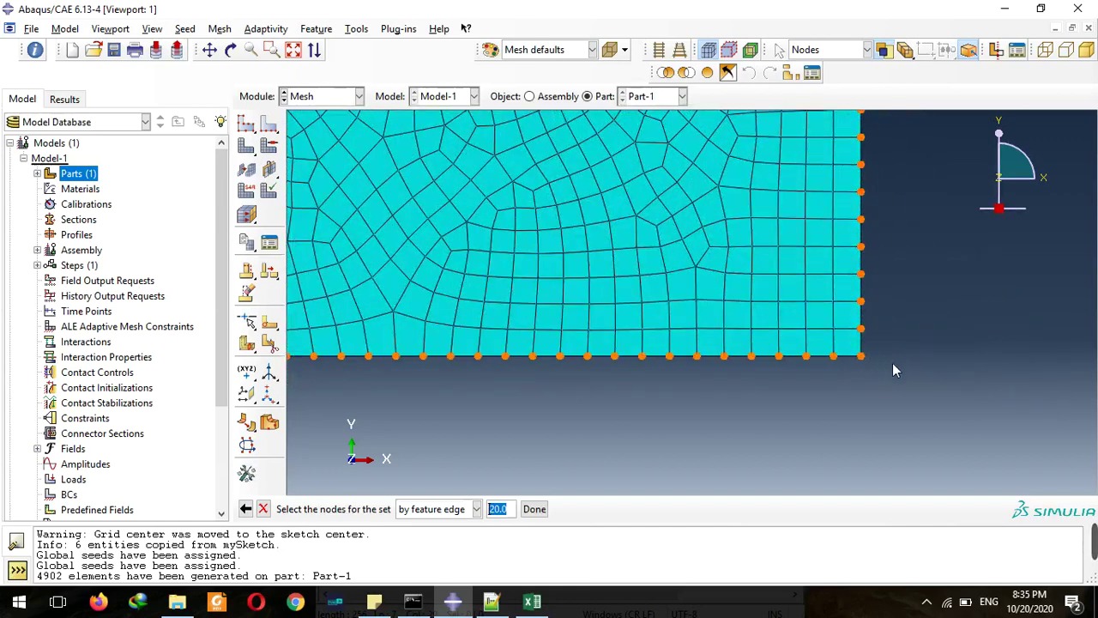
{"action": "left_click", "coordinate": [896, 367]}
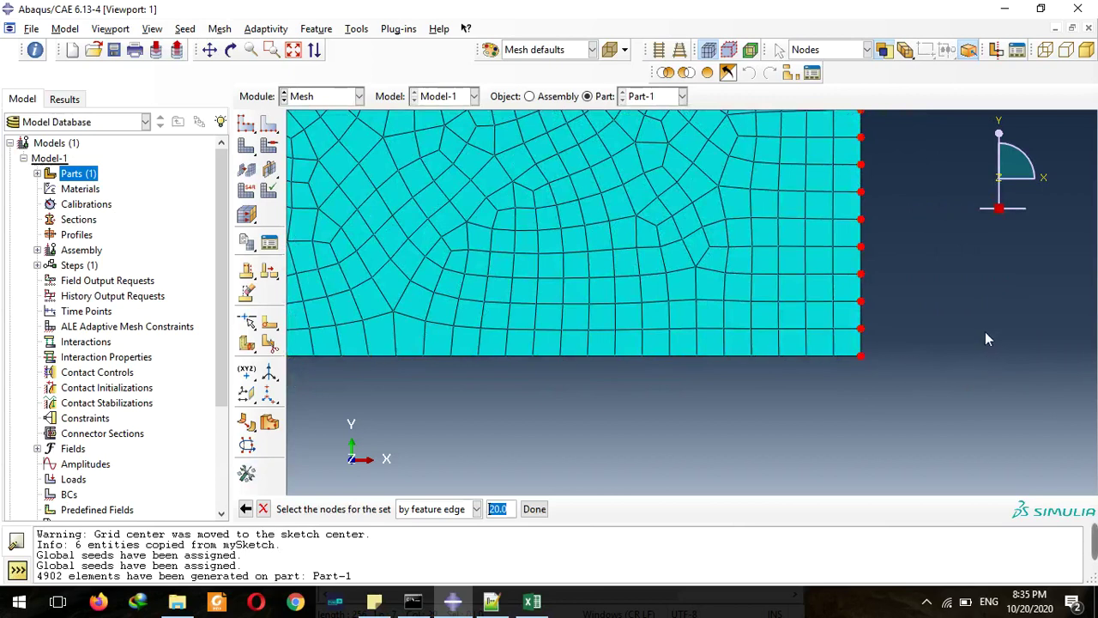
{"action": "scroll", "coordinate": [892, 445], "scroll_direction": "down", "scroll_amount": 3}
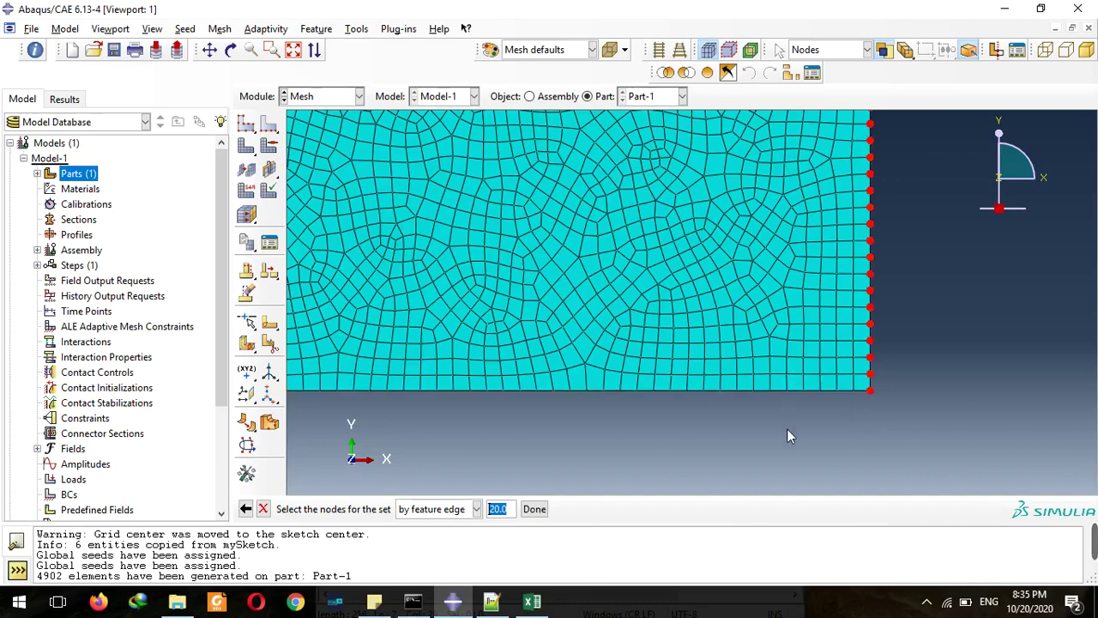
{"action": "scroll", "coordinate": [785, 411], "scroll_direction": "down", "scroll_amount": 3}
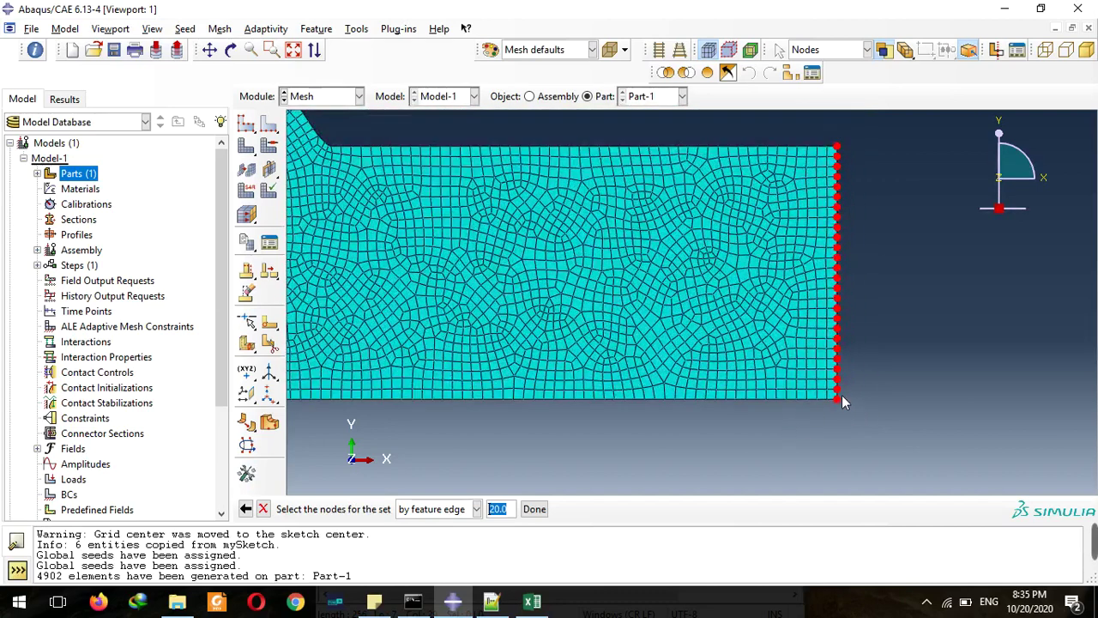
{"action": "scroll", "coordinate": [836, 407], "scroll_direction": "up", "scroll_amount": 2}
{"action": "scroll", "coordinate": [840, 403], "scroll_direction": "down", "scroll_amount": 2}
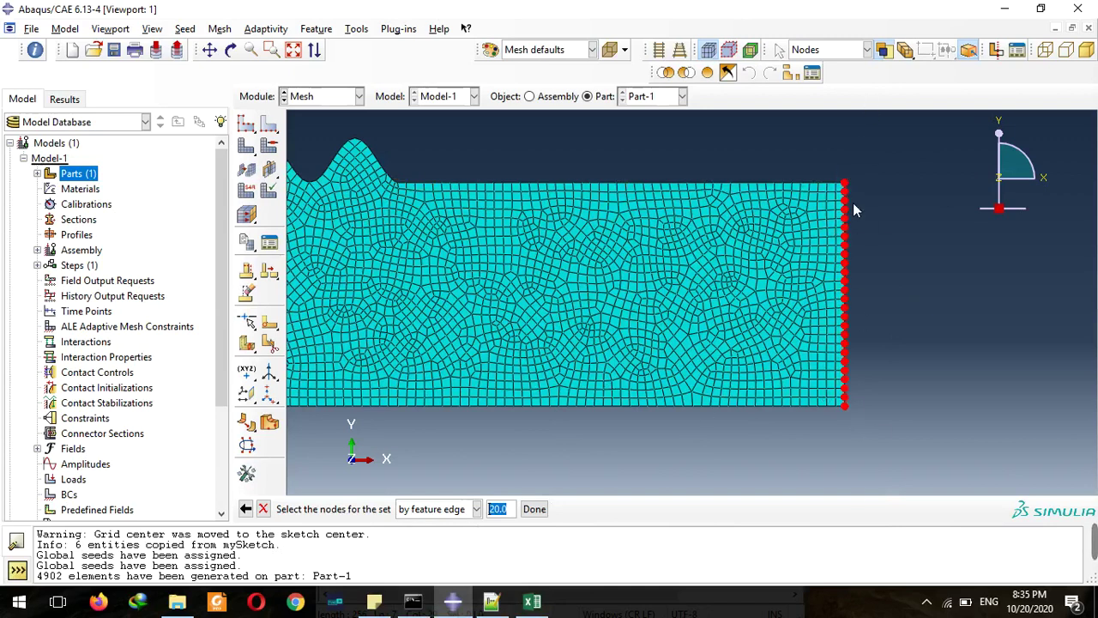
Step: Return picking to 'individually' and complete the 'Right' set with its 24 right-edge nodes
{"action": "left_click", "coordinate": [476, 509]}
{"action": "left_click", "coordinate": [459, 527]}
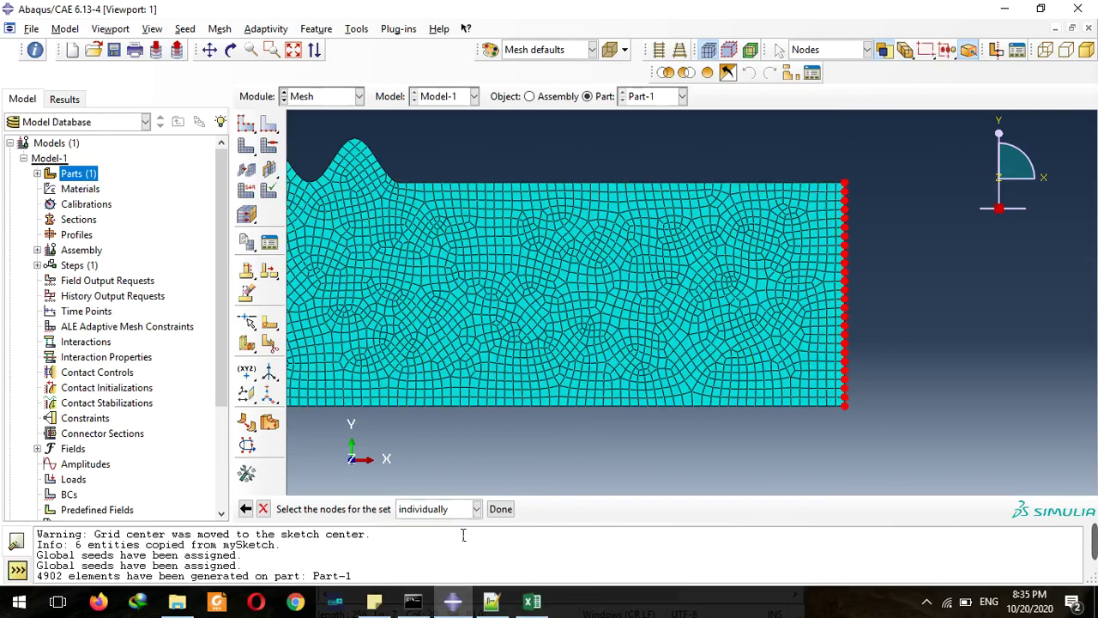
{"action": "scroll", "coordinate": [888, 422], "scroll_direction": "up", "scroll_amount": 6}
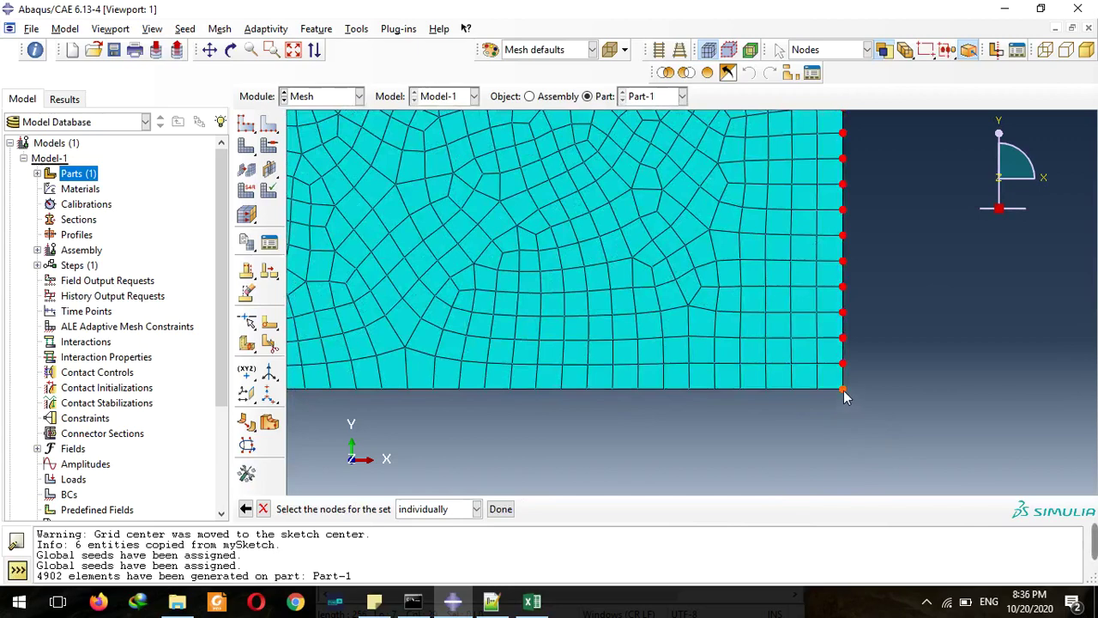
{"action": "scroll", "coordinate": [879, 463], "scroll_direction": "down", "scroll_amount": 5}
{"action": "scroll", "coordinate": [887, 274], "scroll_direction": "up", "scroll_amount": 4}
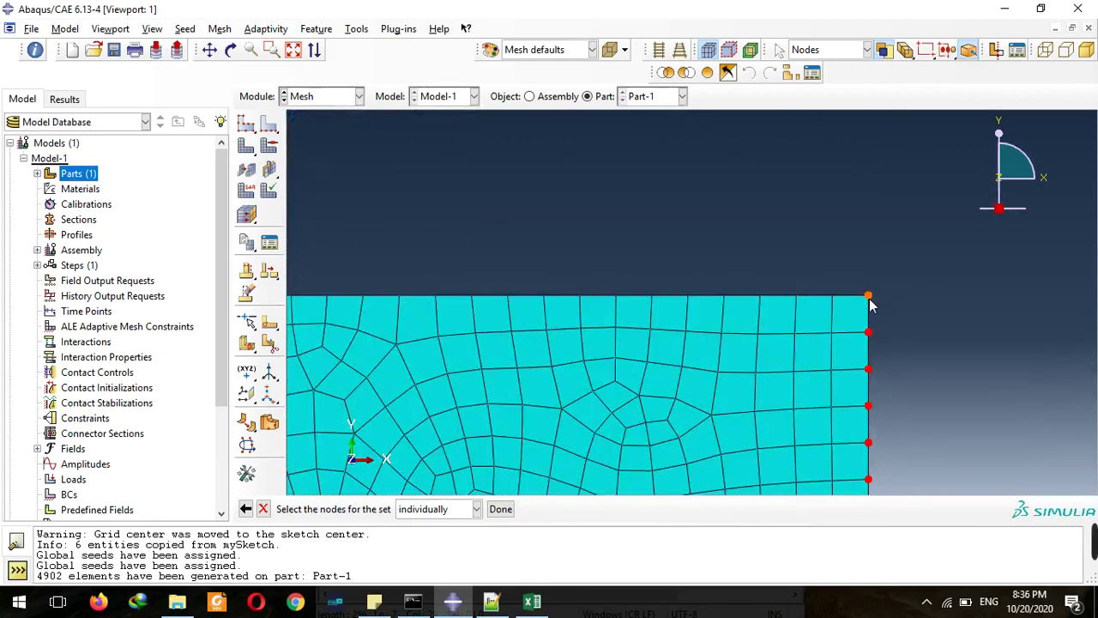
{"action": "scroll", "coordinate": [903, 354], "scroll_direction": "down", "scroll_amount": 5}
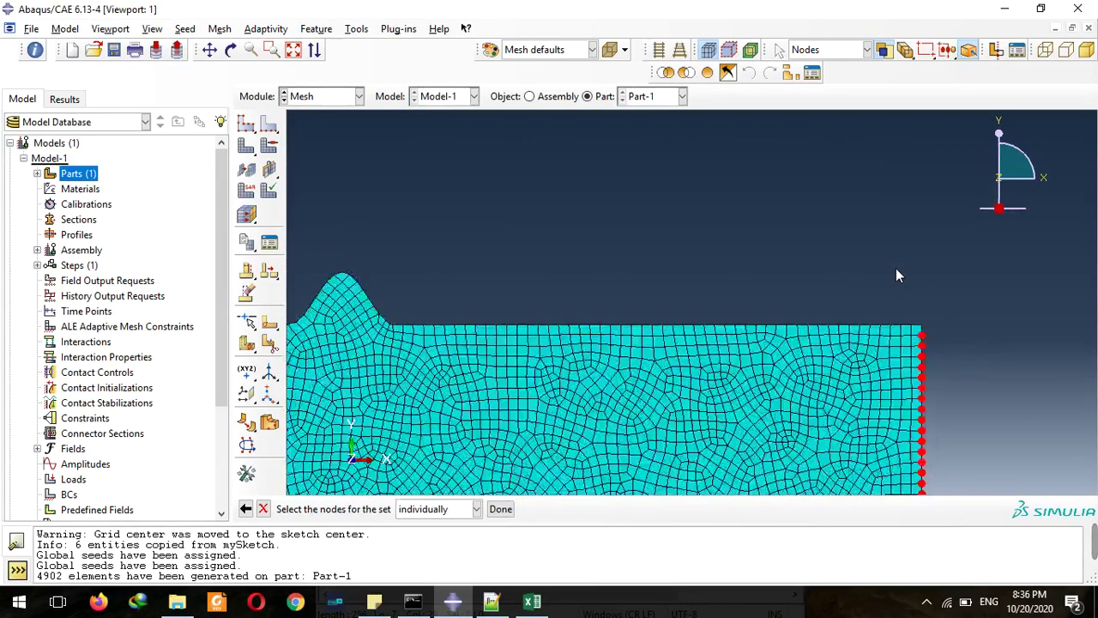
{"action": "scroll", "coordinate": [952, 326], "scroll_direction": "down", "scroll_amount": 4}
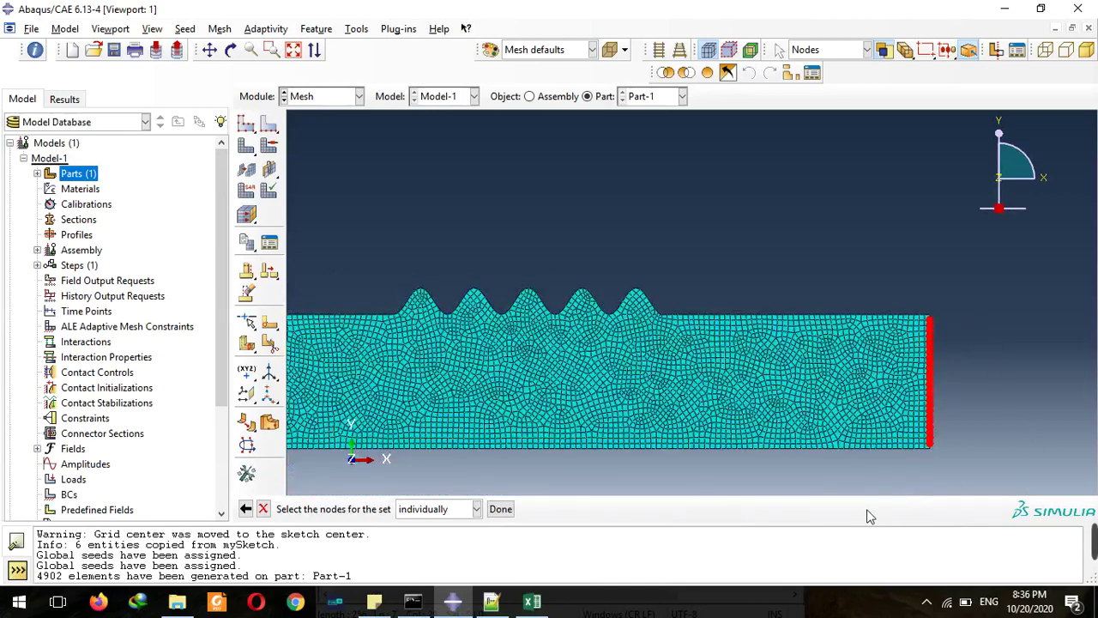
{"action": "left_click", "coordinate": [501, 510]}
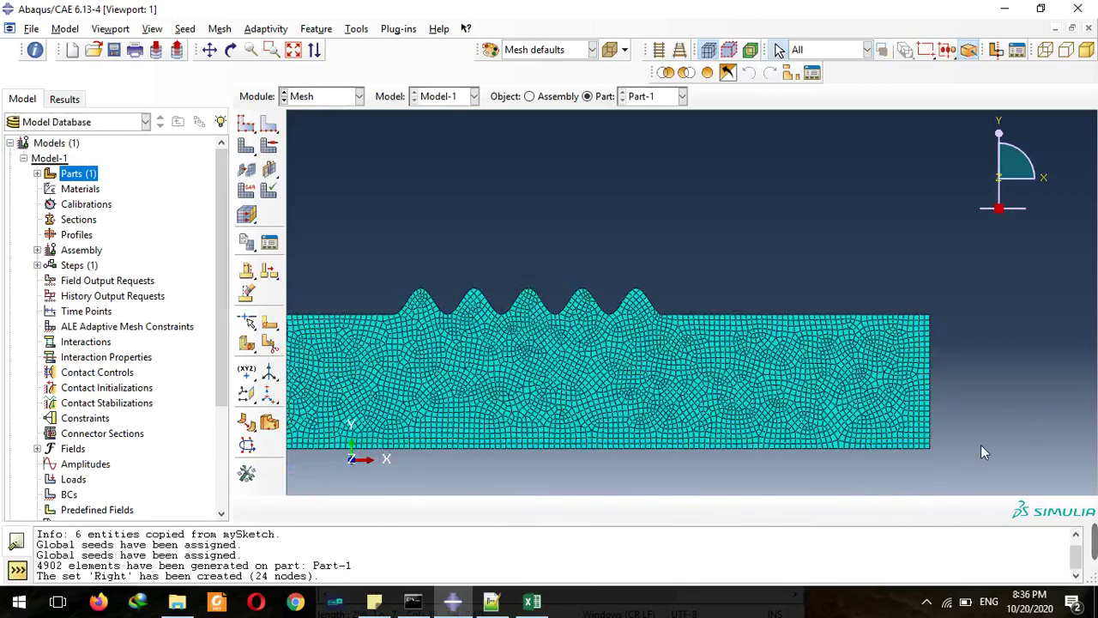
{"action": "scroll", "coordinate": [1031, 394], "scroll_direction": "down", "scroll_amount": 2}
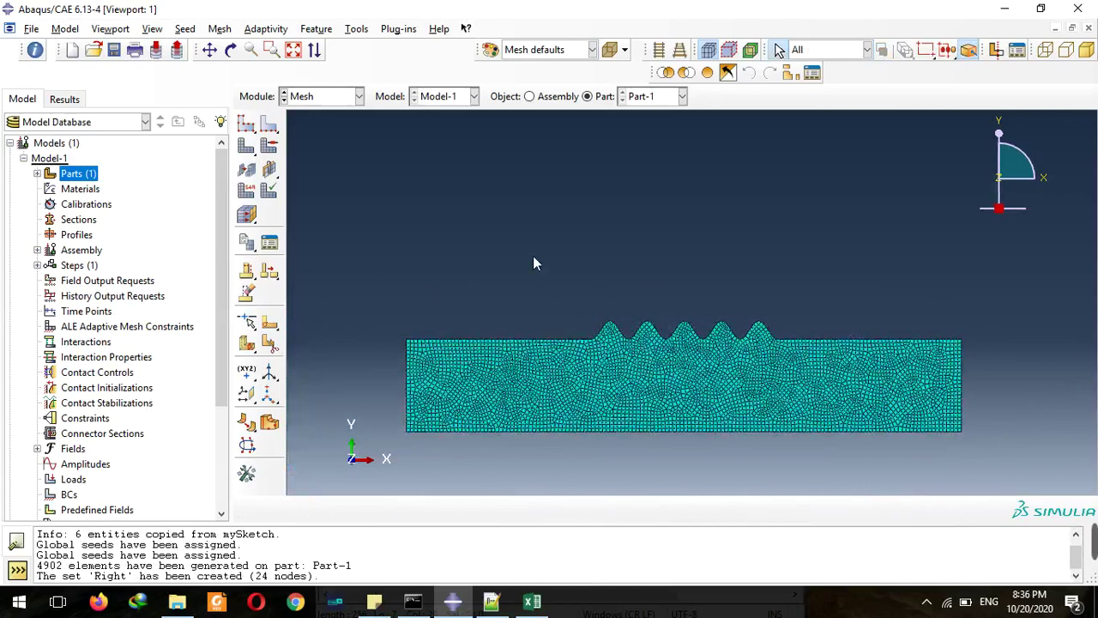
Step: Start a new Node-type set named 'left' via Tools > Set > Create
{"action": "left_click", "coordinate": [357, 29]}
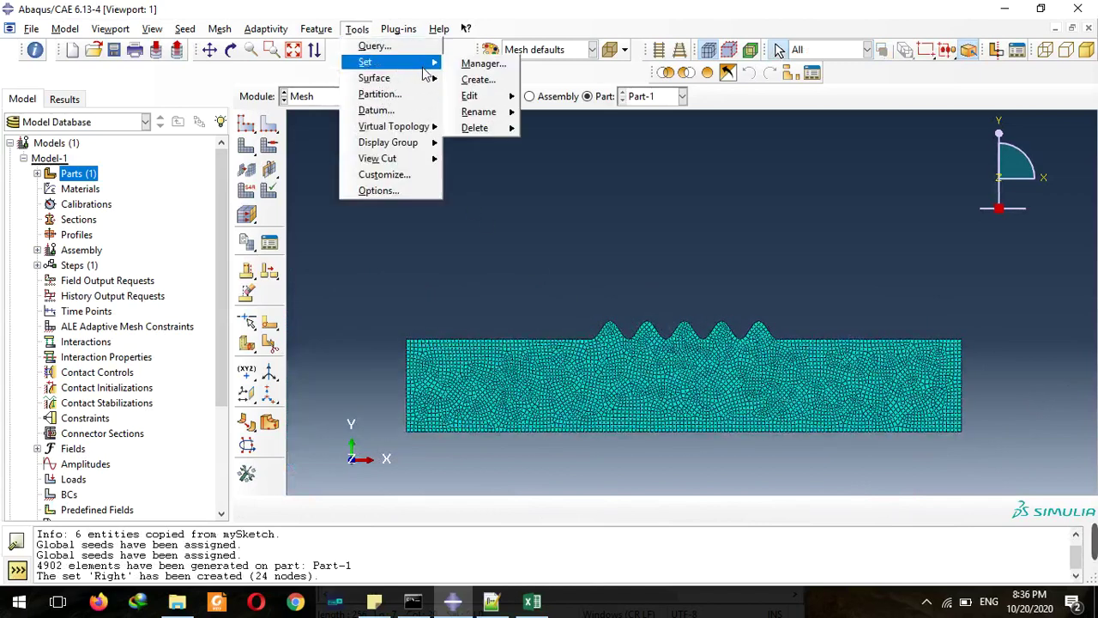
{"action": "mouse_move", "coordinate": [400, 62]}
{"action": "left_click", "coordinate": [476, 79]}
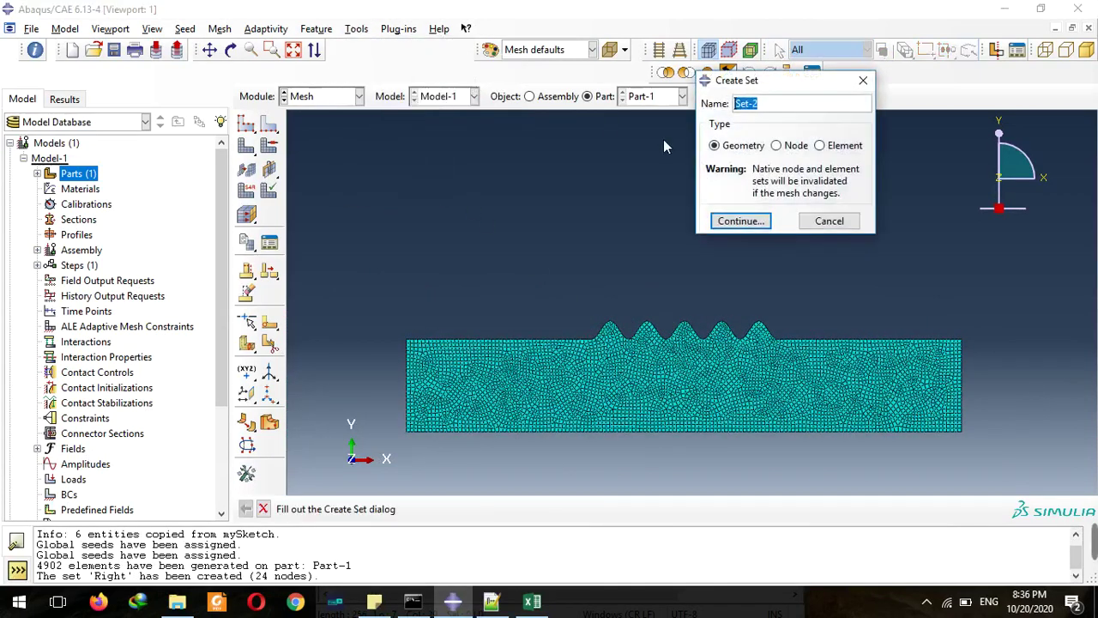
{"action": "type", "text": "left"}
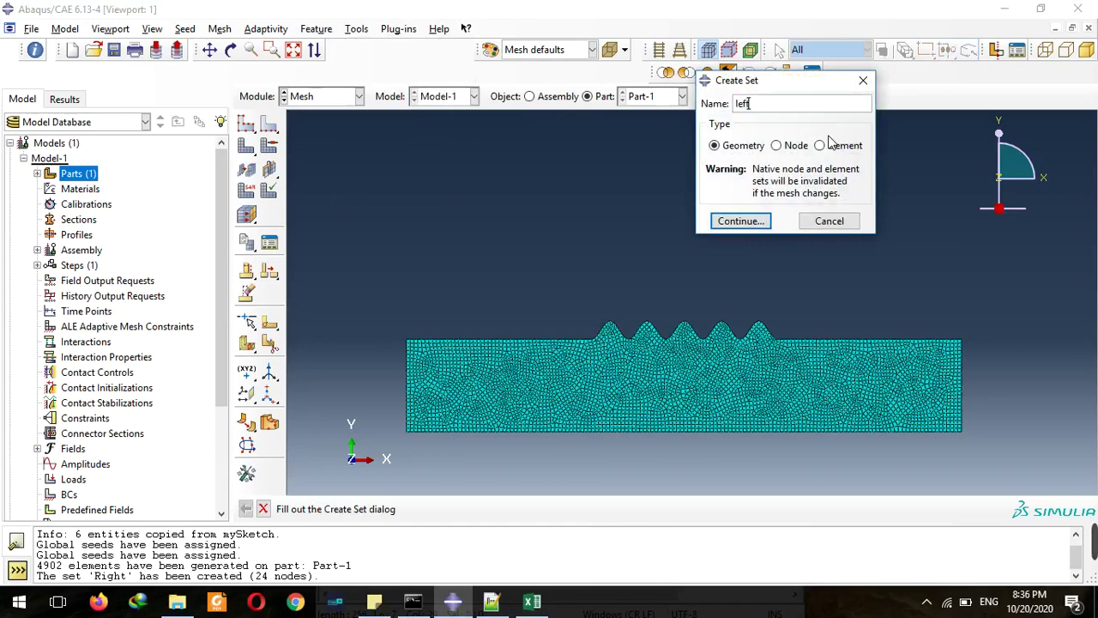
{"action": "left_click", "coordinate": [793, 146]}
{"action": "left_click", "coordinate": [753, 221]}
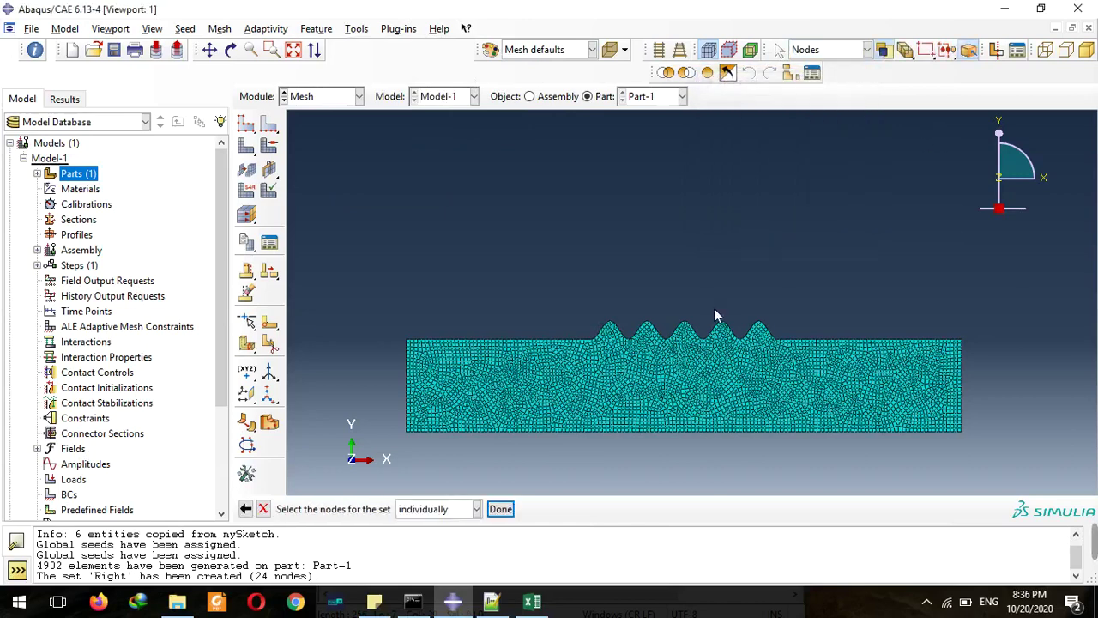
{"action": "scroll", "coordinate": [353, 388], "scroll_direction": "up", "scroll_amount": 4}
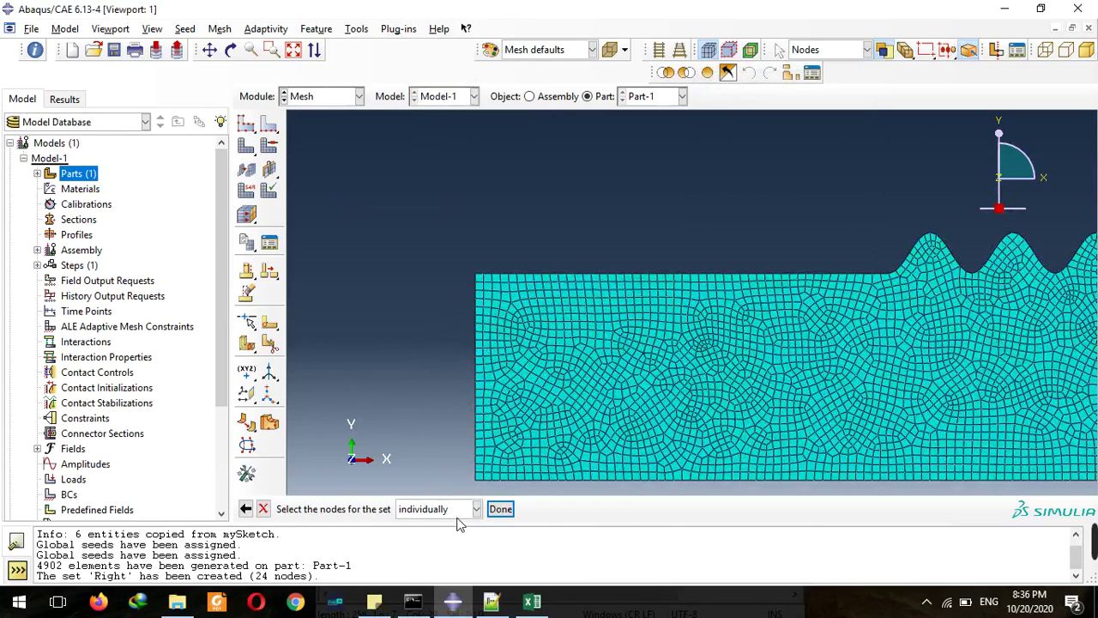
Step: Select the mesh's left edge by feature edge and finish the 24-node 'left' set
{"action": "left_click", "coordinate": [446, 509]}
{"action": "left_click", "coordinate": [431, 558]}
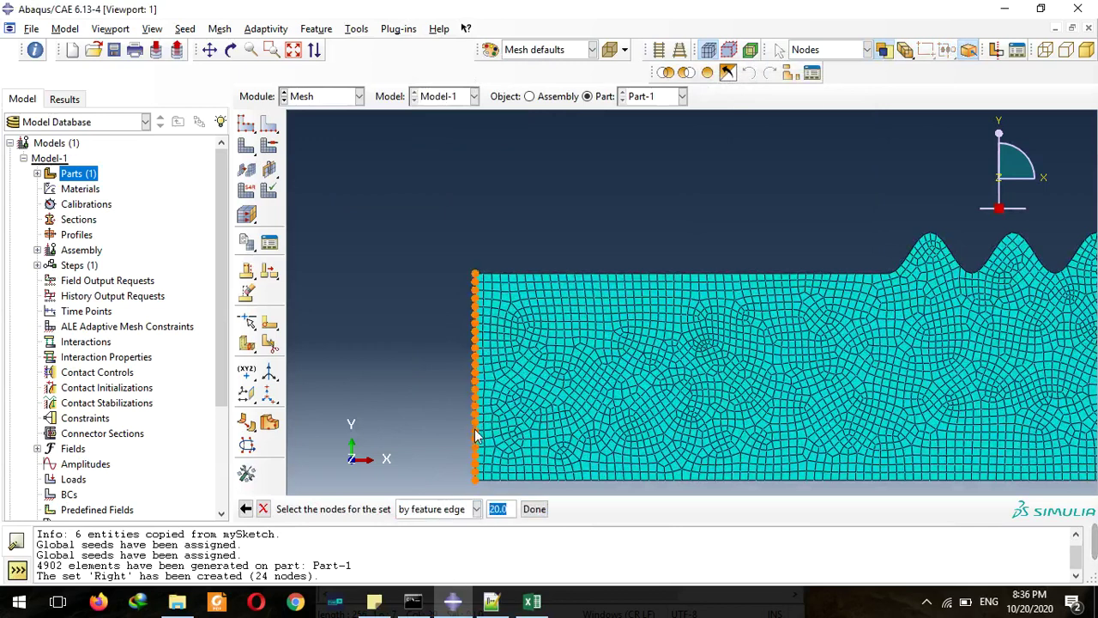
{"action": "left_click", "coordinate": [476, 436]}
{"action": "left_click", "coordinate": [476, 509]}
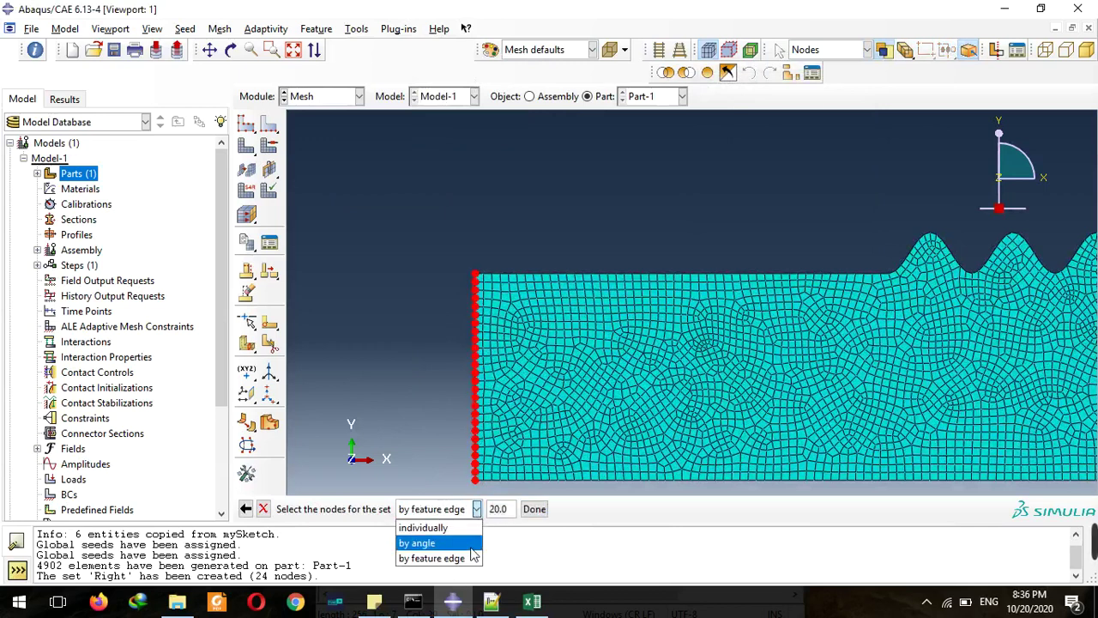
{"action": "left_click", "coordinate": [465, 529]}
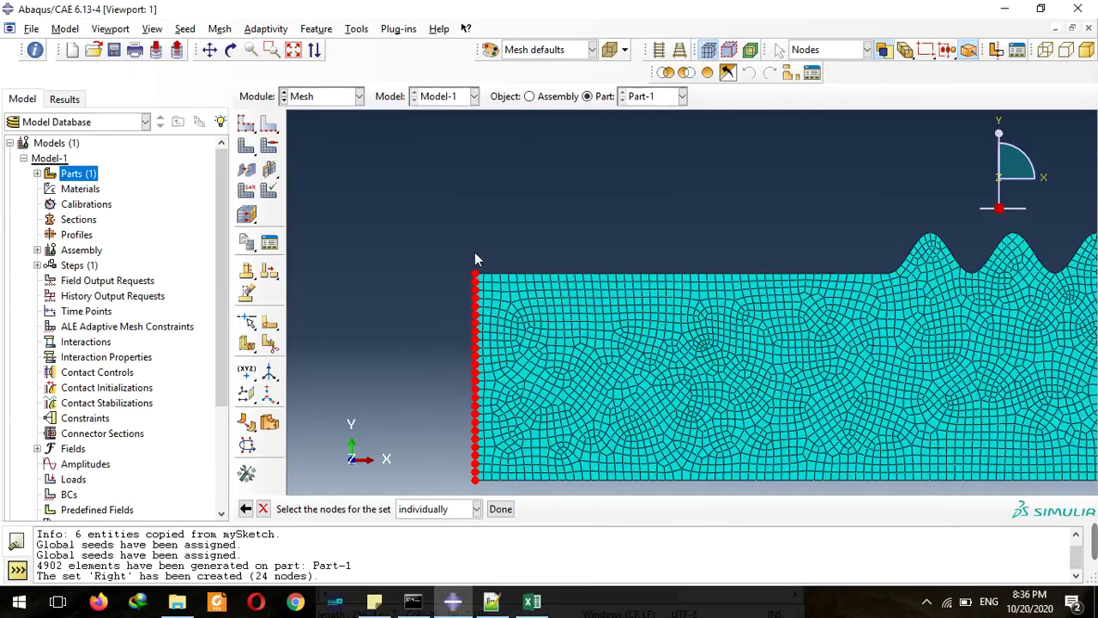
{"action": "scroll", "coordinate": [476, 263], "scroll_direction": "down", "scroll_amount": 5}
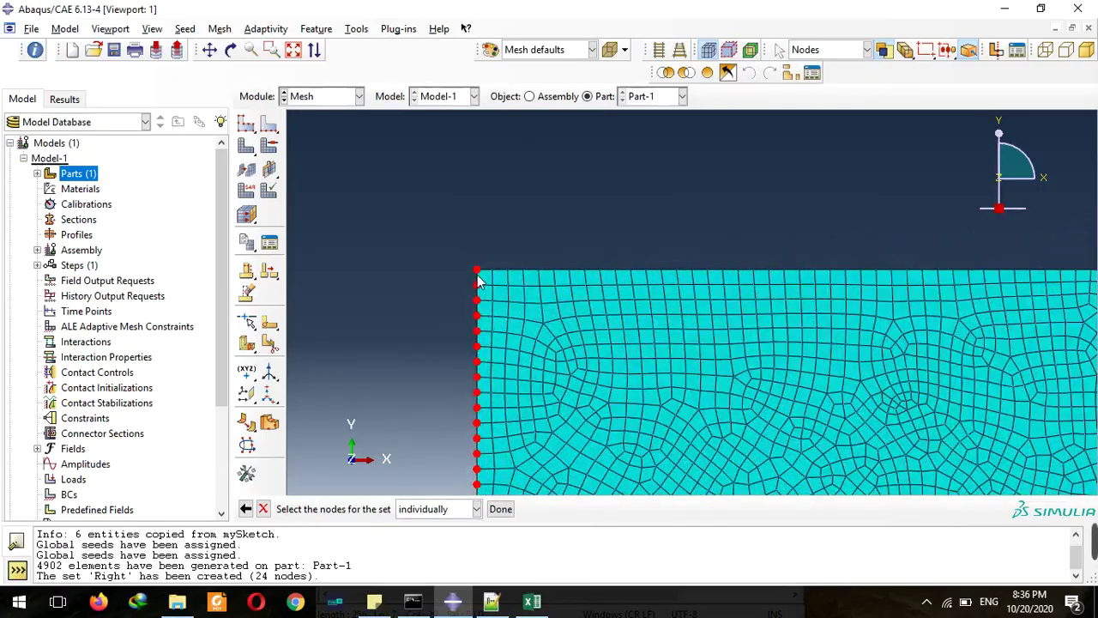
{"action": "scroll", "coordinate": [582, 210], "scroll_direction": "up", "scroll_amount": 3}
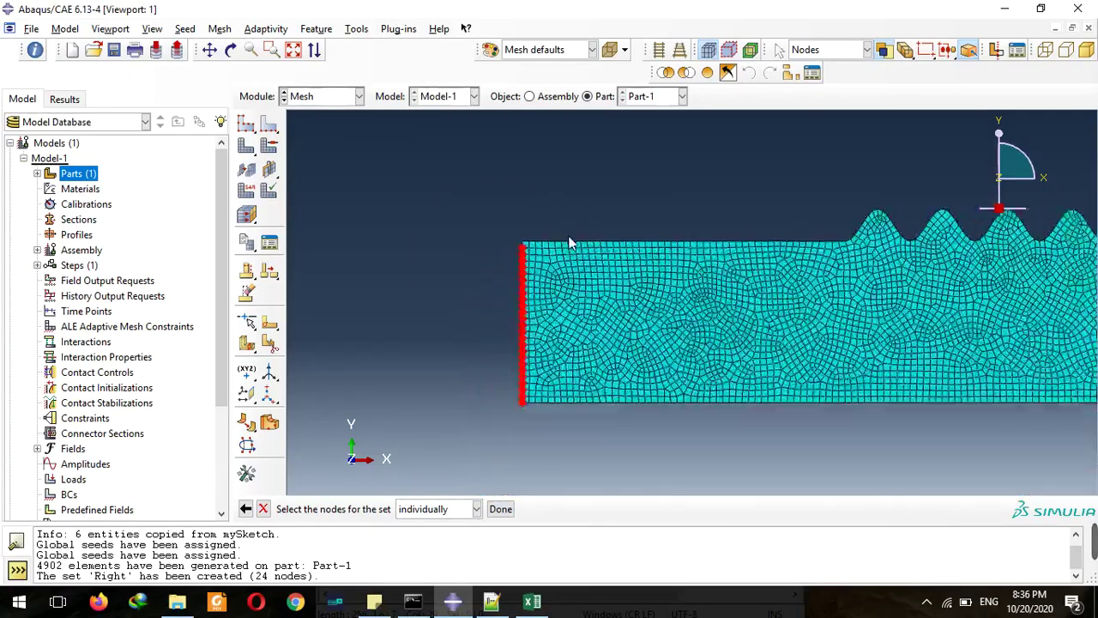
{"action": "scroll", "coordinate": [501, 415], "scroll_direction": "down", "scroll_amount": 3}
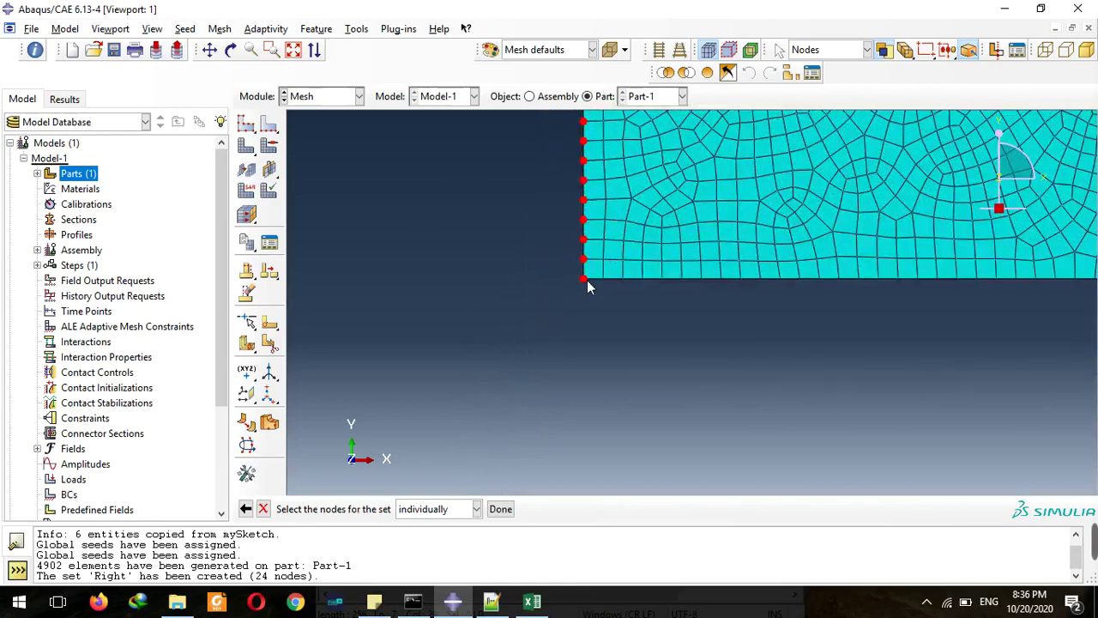
{"action": "left_click", "coordinate": [500, 509]}
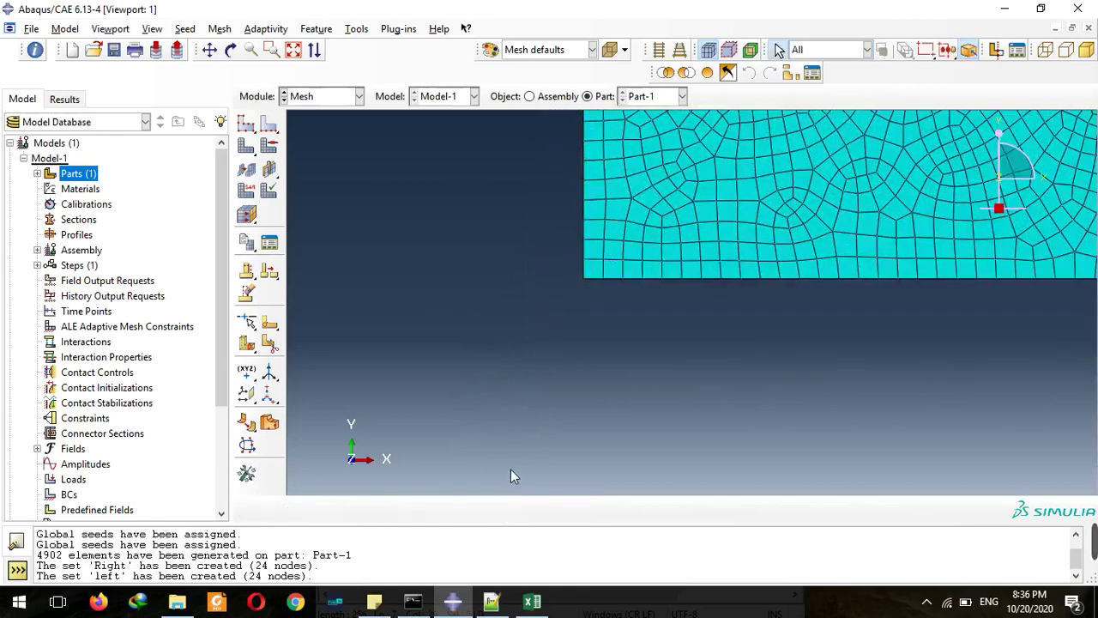
{"action": "scroll", "coordinate": [515, 439], "scroll_direction": "up", "scroll_amount": 4}
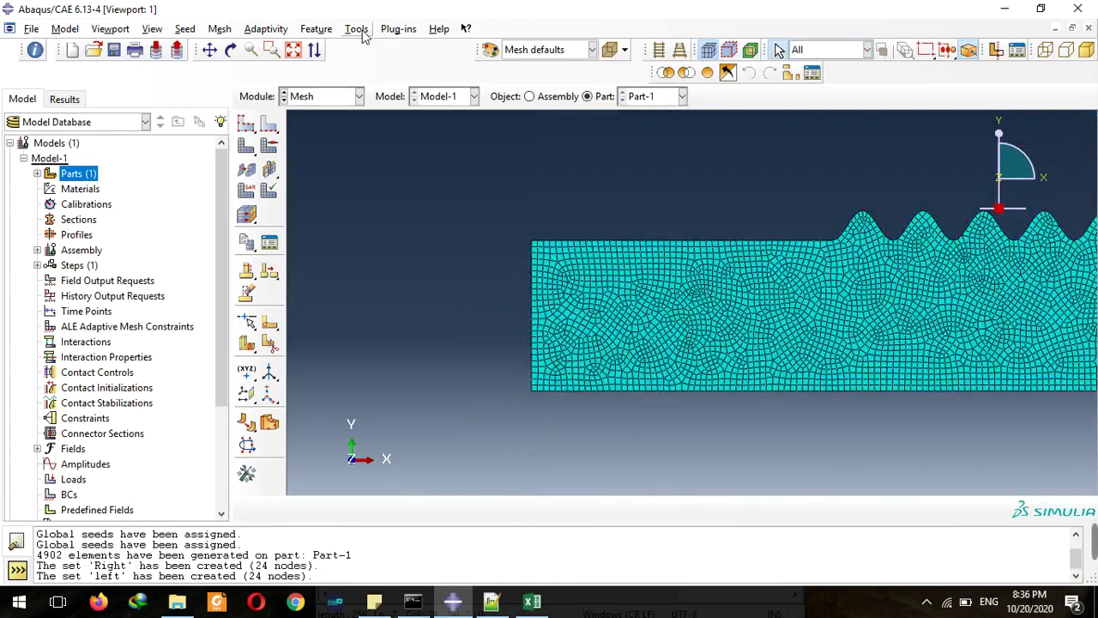
Step: Start a new Node-type set named 'bottom'
{"action": "left_click", "coordinate": [357, 29]}
{"action": "mouse_move", "coordinate": [371, 64]}
{"action": "left_click", "coordinate": [472, 81]}
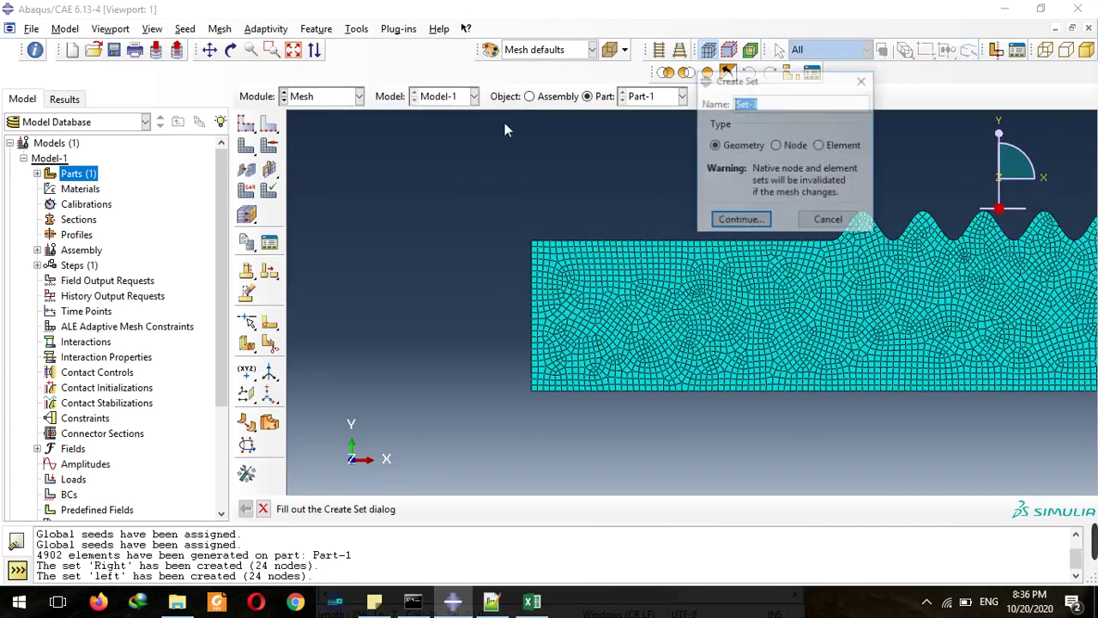
{"action": "type", "text": "bo"}
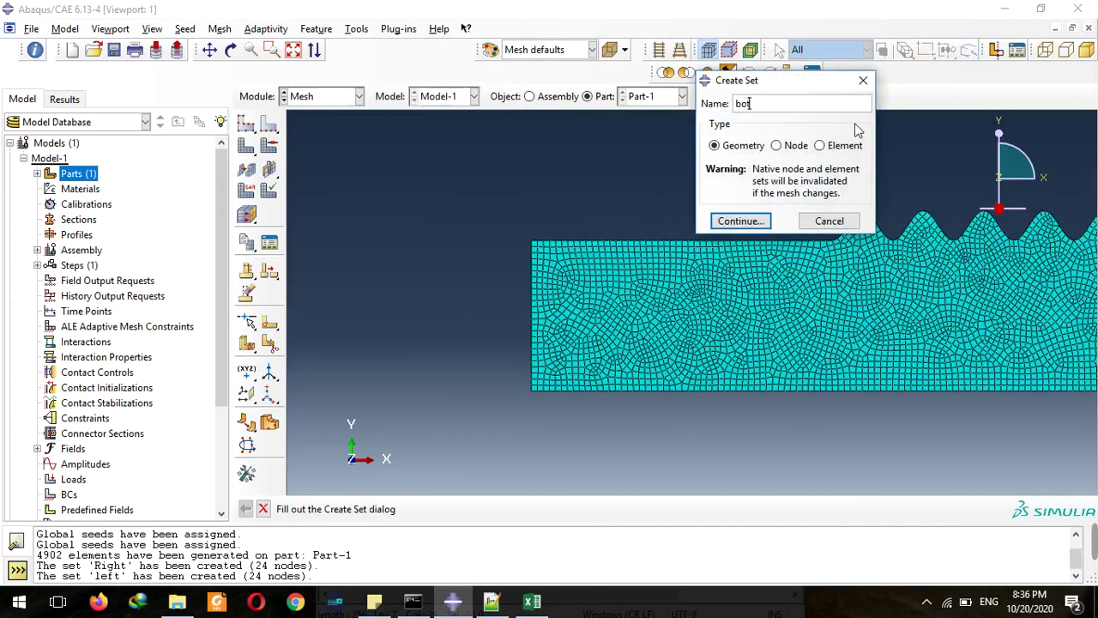
{"action": "type", "text": "ttom"}
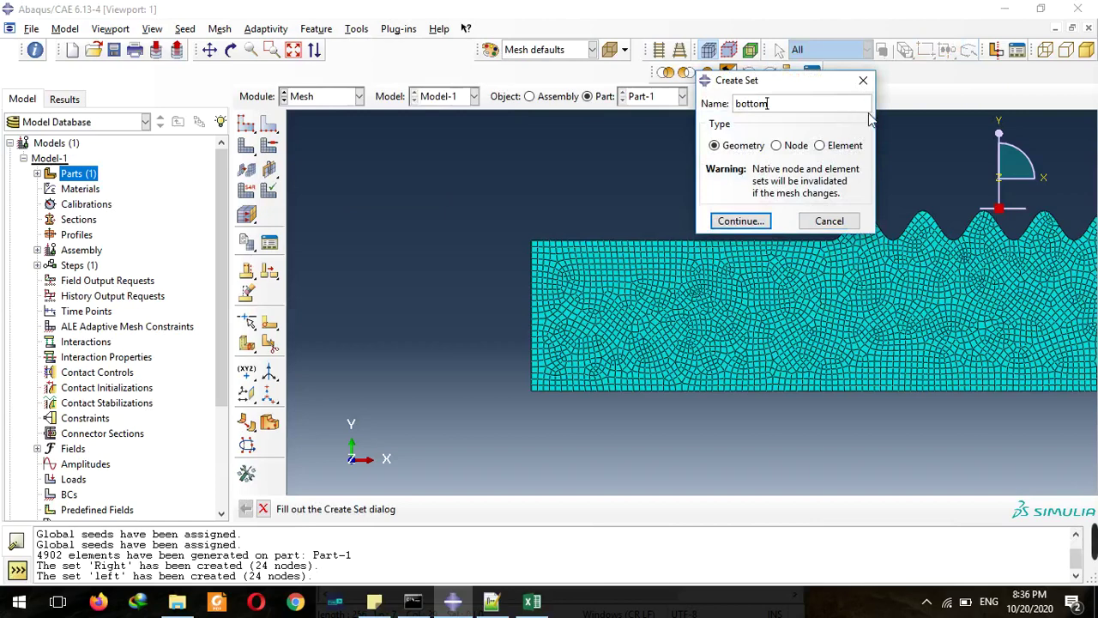
{"action": "left_click", "coordinate": [778, 146]}
{"action": "left_click", "coordinate": [725, 225]}
{"action": "scroll", "coordinate": [362, 348], "scroll_direction": "down", "scroll_amount": 1}
{"action": "scroll", "coordinate": [573, 391], "scroll_direction": "down", "scroll_amount": 2}
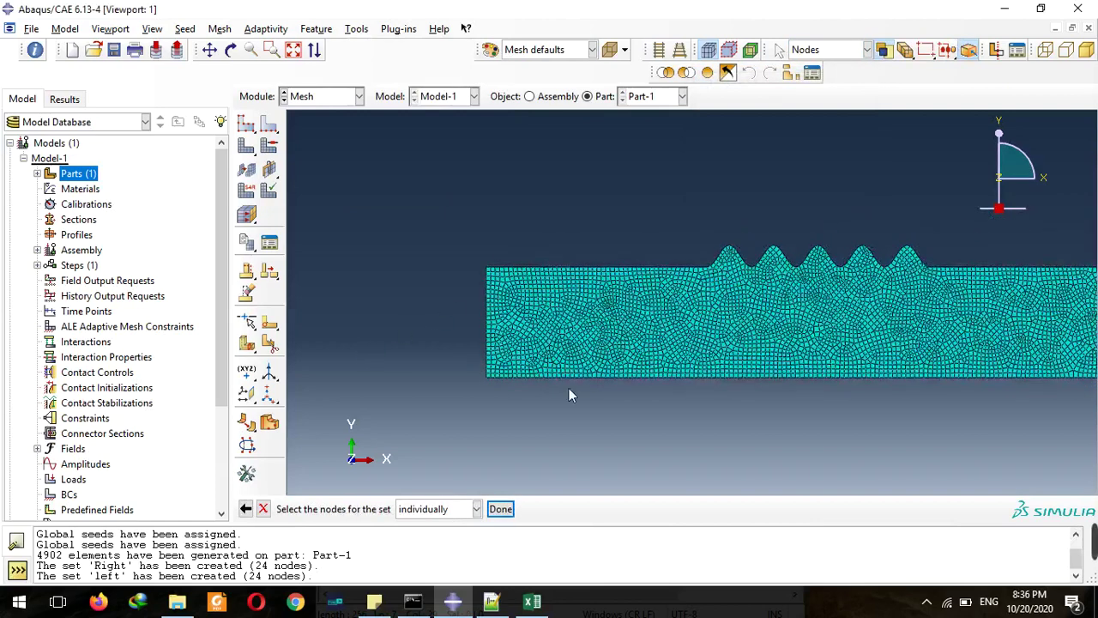
{"action": "scroll", "coordinate": [719, 372], "scroll_direction": "up", "scroll_amount": 3}
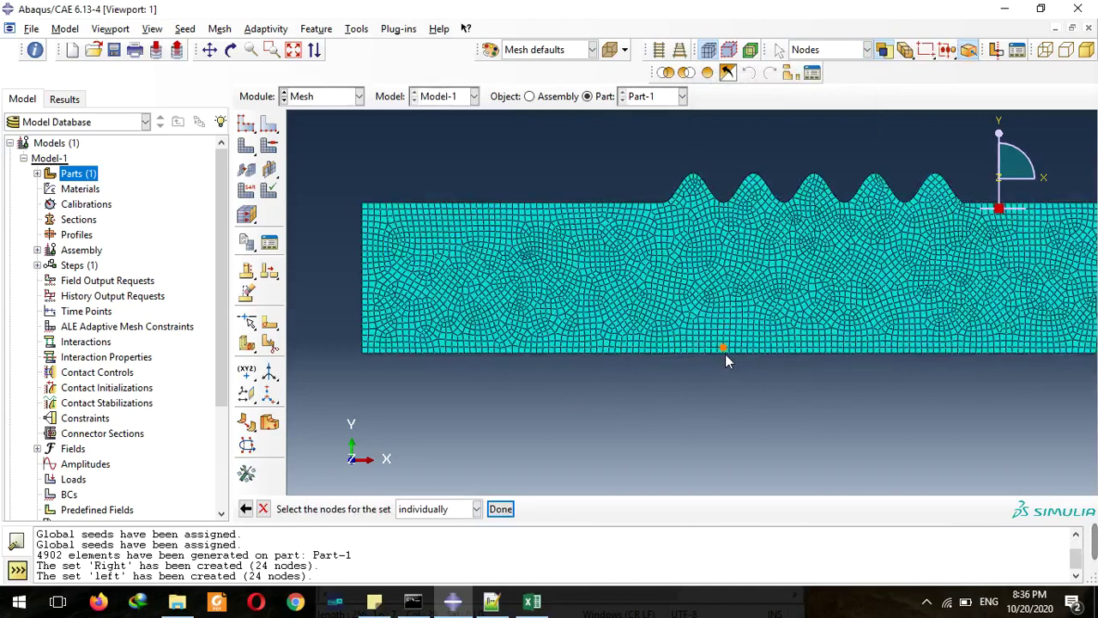
Step: Select the bottom edge by feature edge and finish the 151-node 'bottom' set
{"action": "left_click", "coordinate": [437, 509]}
{"action": "left_click", "coordinate": [429, 556]}
{"action": "left_click", "coordinate": [560, 353]}
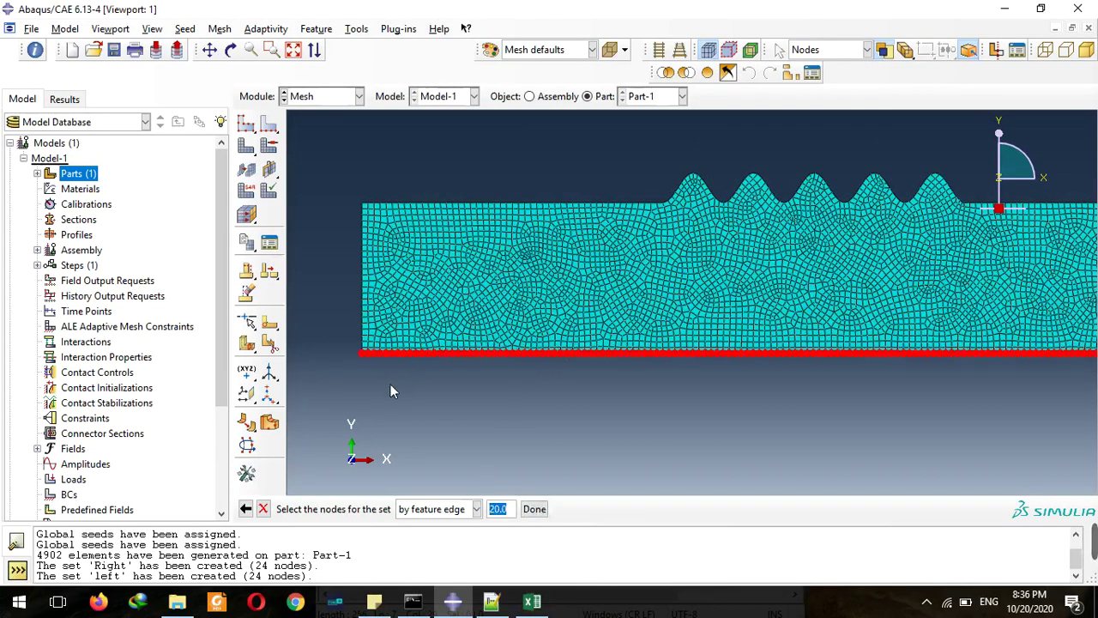
{"action": "left_click", "coordinate": [534, 509]}
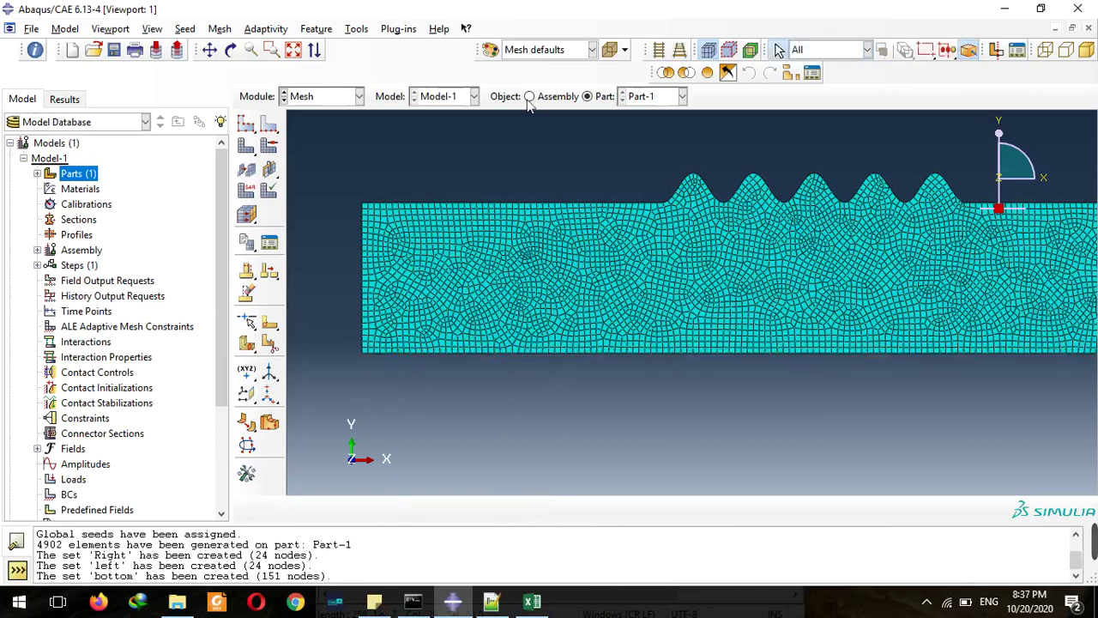
Step: Start a new Node-type set named 'surface' and begin picking nodes
{"action": "left_click", "coordinate": [351, 32]}
{"action": "mouse_move", "coordinate": [410, 65]}
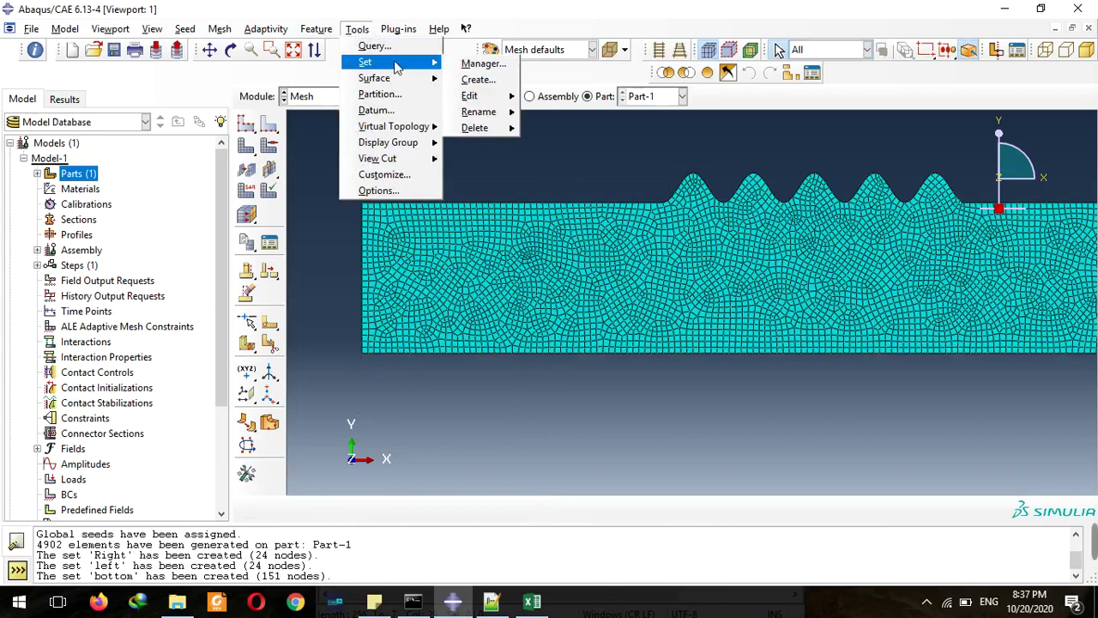
{"action": "left_click", "coordinate": [477, 79]}
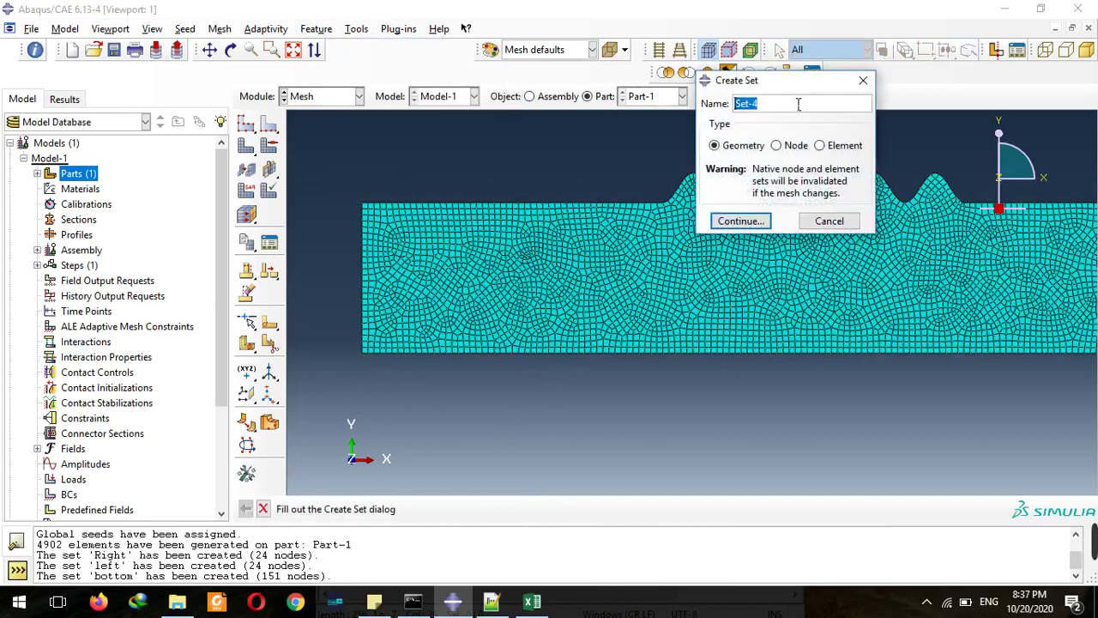
{"action": "left_click_drag", "start_coordinate": [792, 83], "coordinate": [618, 311]}
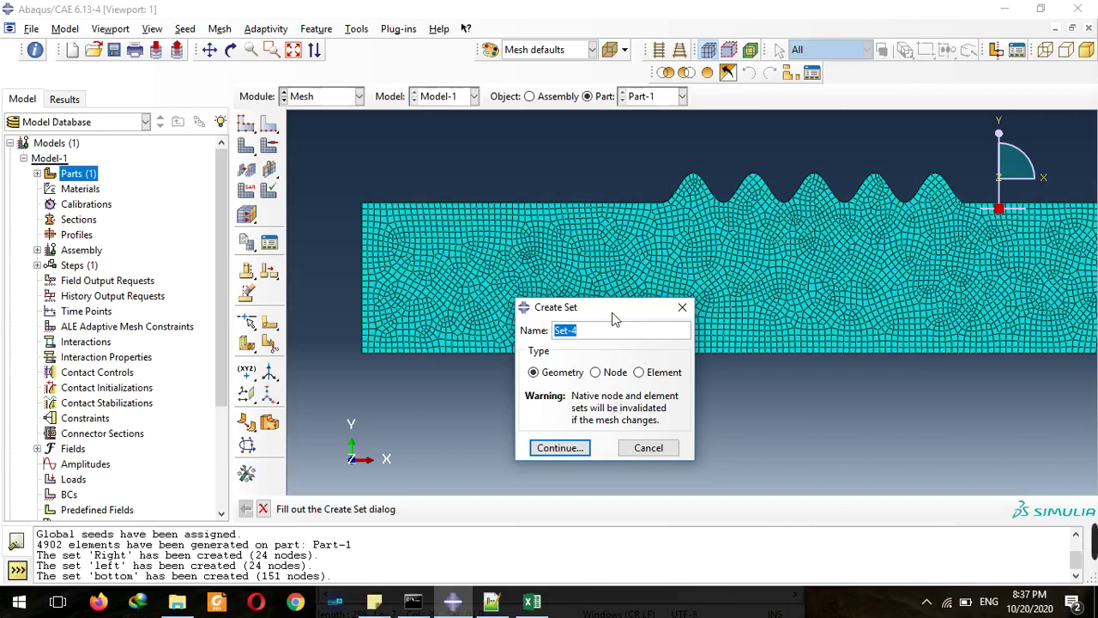
{"action": "left_click_drag", "start_coordinate": [612, 316], "coordinate": [448, 296]}
{"action": "left_click", "coordinate": [558, 339]}
{"action": "type", "text": "surface"}
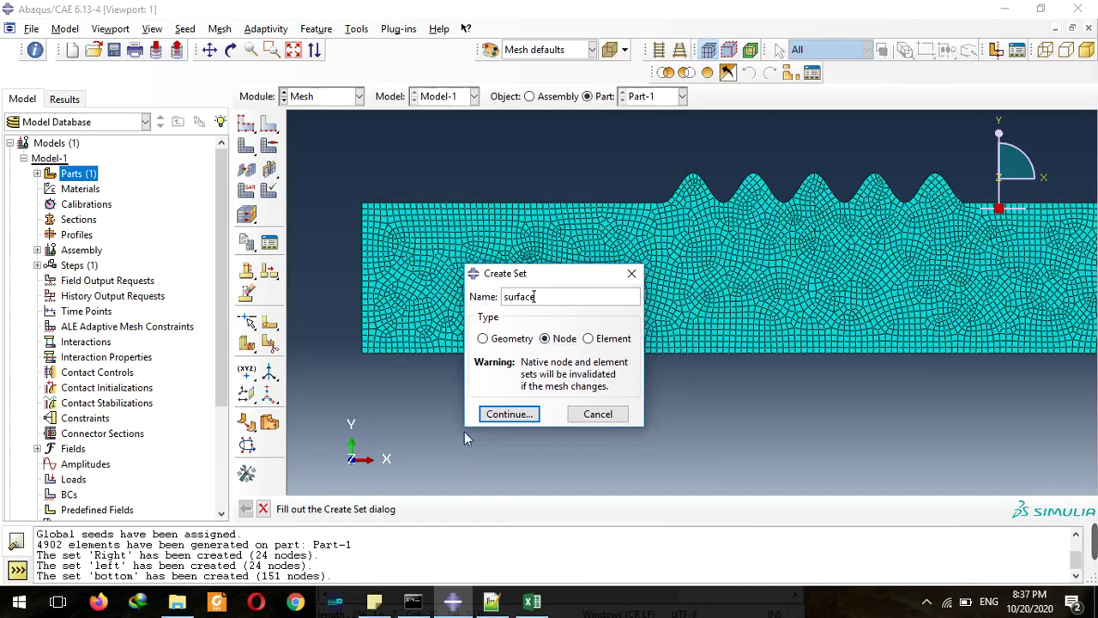
{"action": "left_click", "coordinate": [508, 413]}
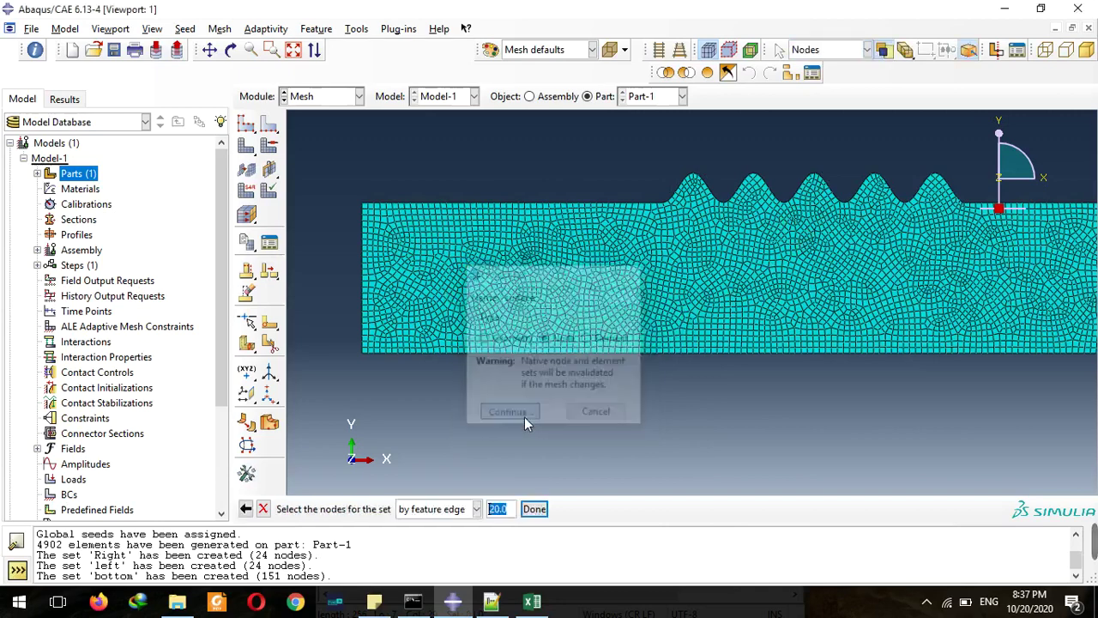
{"action": "scroll", "coordinate": [815, 120], "scroll_direction": "up", "scroll_amount": 3}
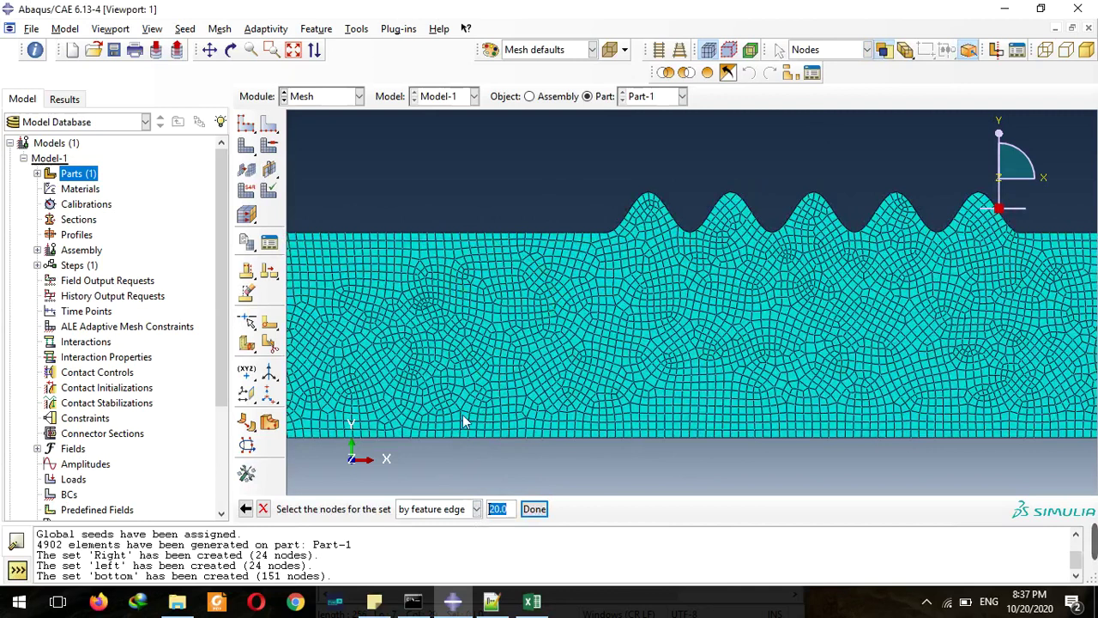
Step: Add the flat left top edge and the first crests' slopes and tops to the set
{"action": "left_click", "coordinate": [536, 241]}
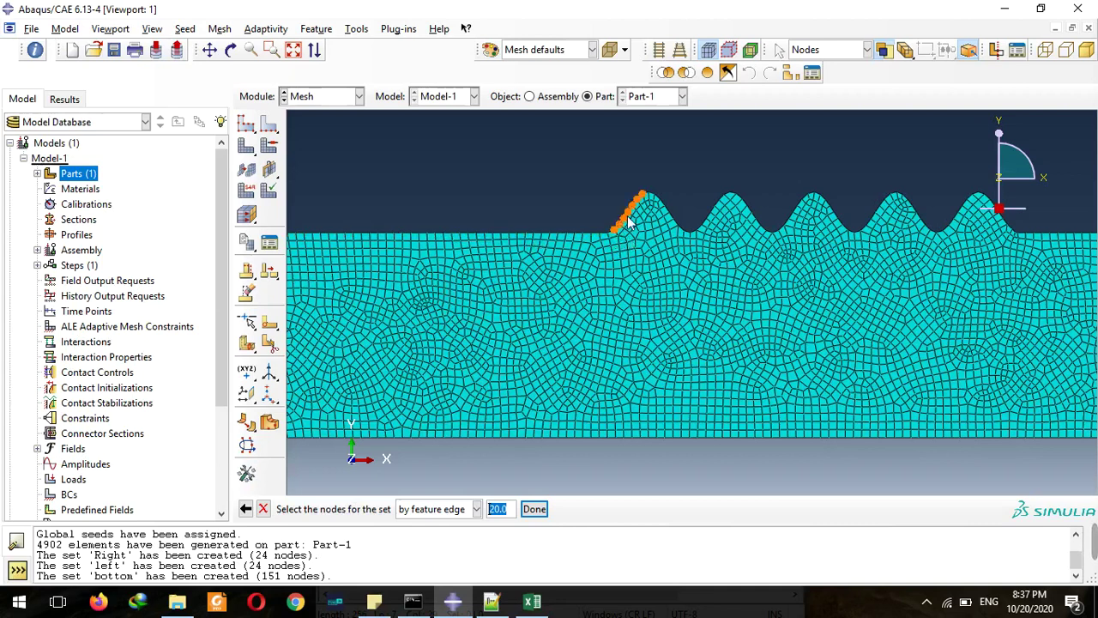
{"action": "scroll", "coordinate": [627, 236], "scroll_direction": "up", "scroll_amount": 3}
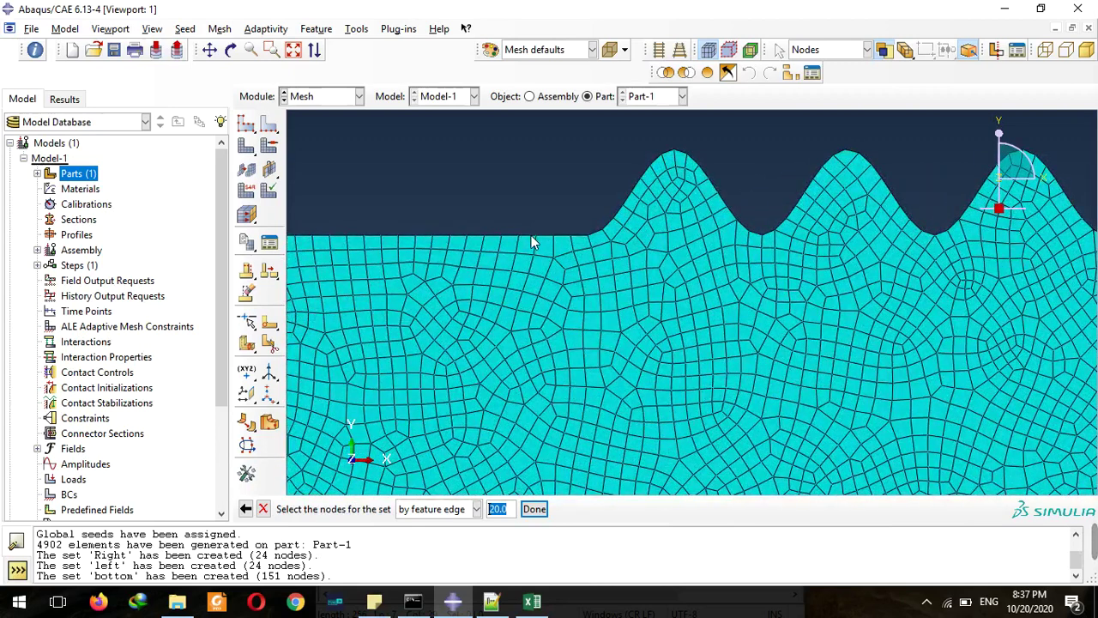
{"action": "left_click", "coordinate": [549, 238]}
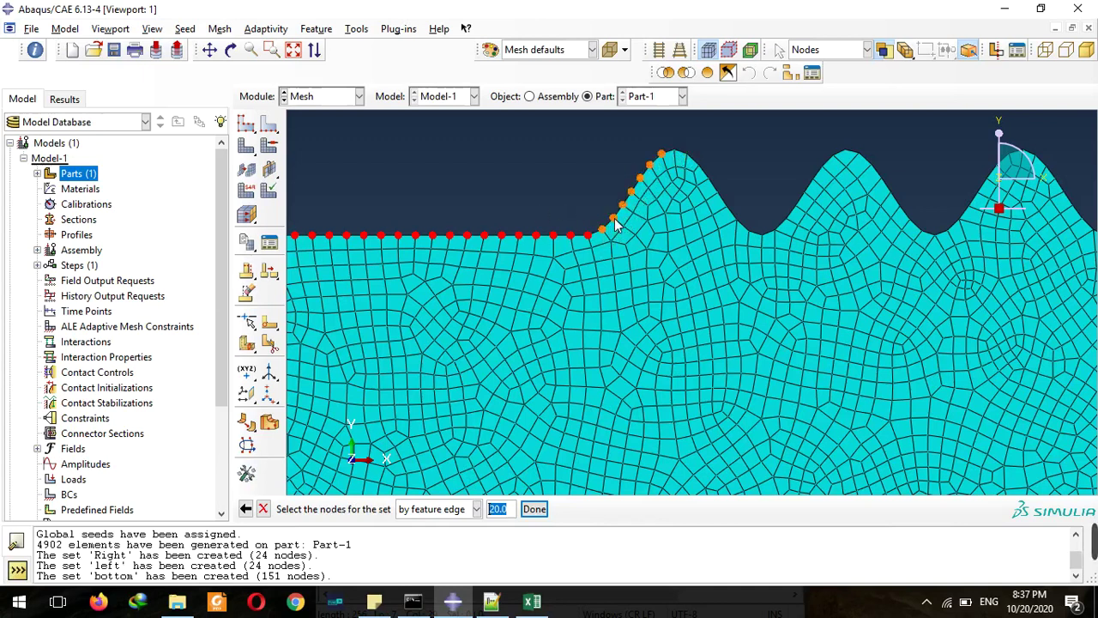
{"action": "left_click", "coordinate": [614, 225], "text": "shift"}
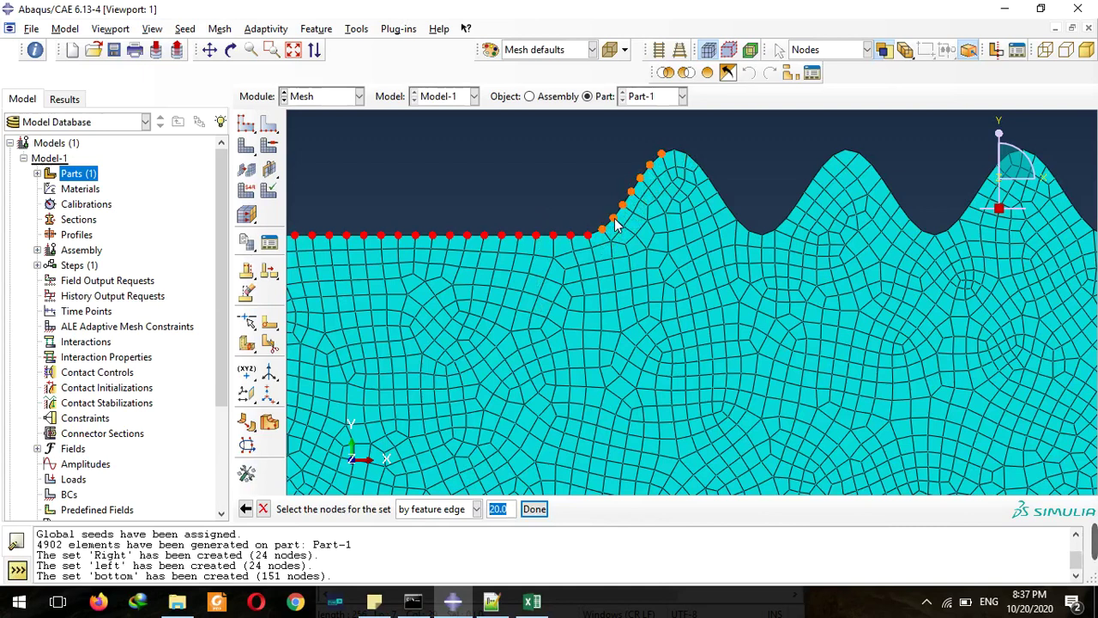
{"action": "left_click", "coordinate": [686, 158], "text": "shift"}
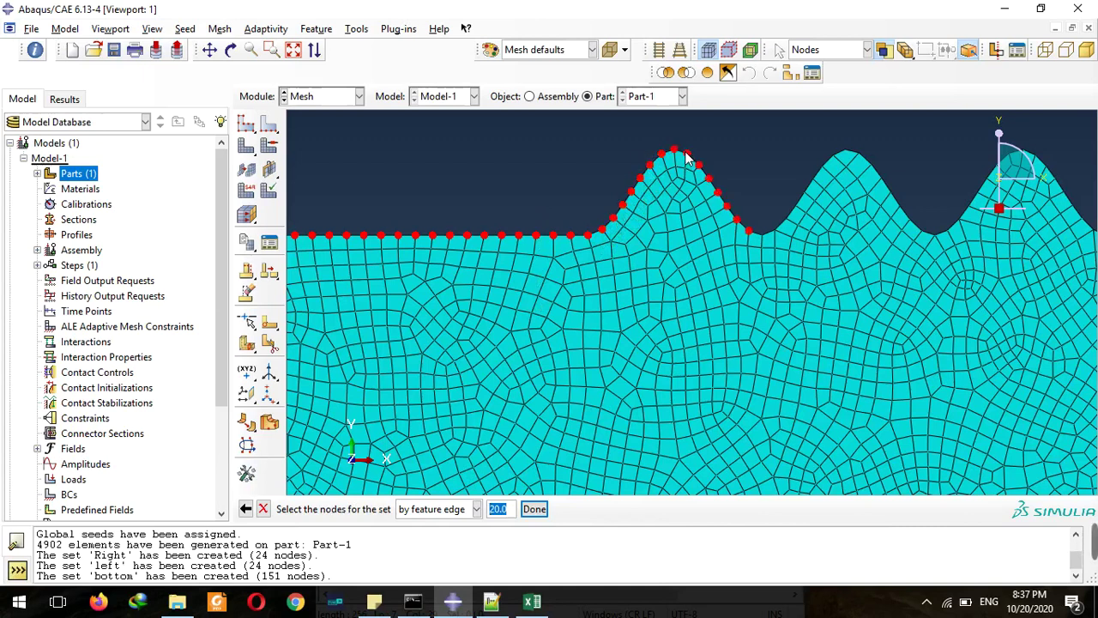
{"action": "left_click", "coordinate": [779, 237], "text": "shift"}
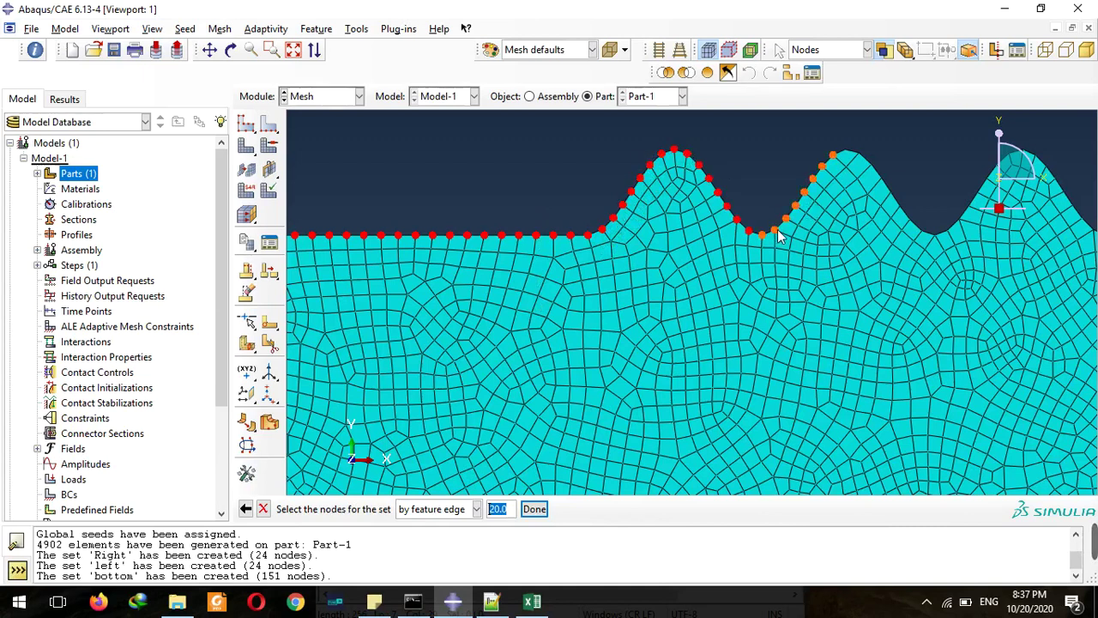
{"action": "left_click", "coordinate": [873, 171], "text": "shift"}
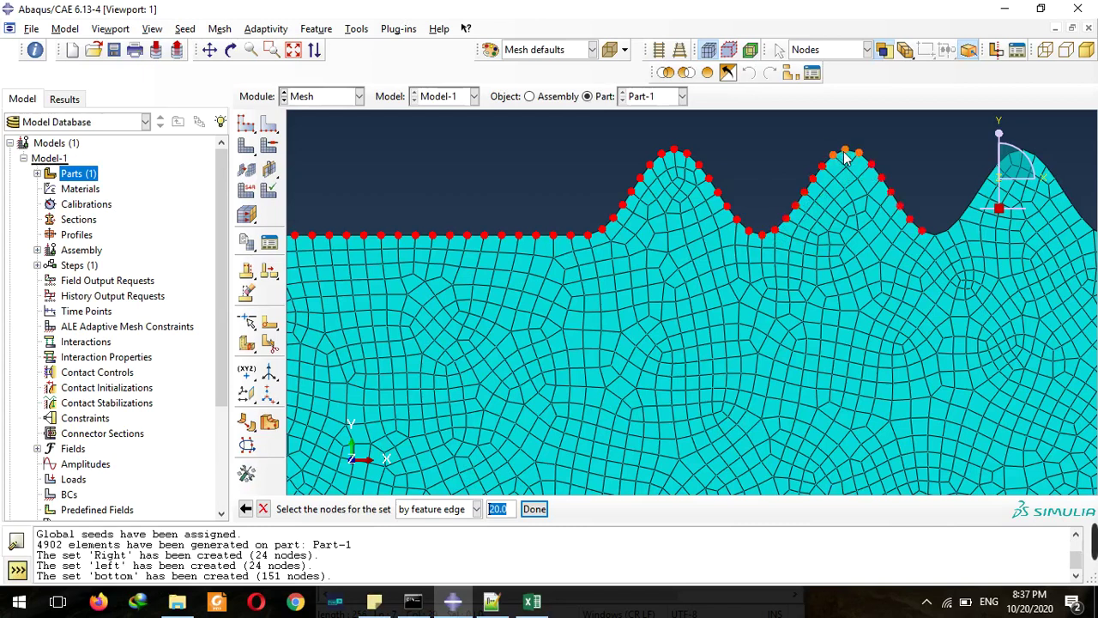
{"action": "left_click", "coordinate": [845, 155], "text": "shift"}
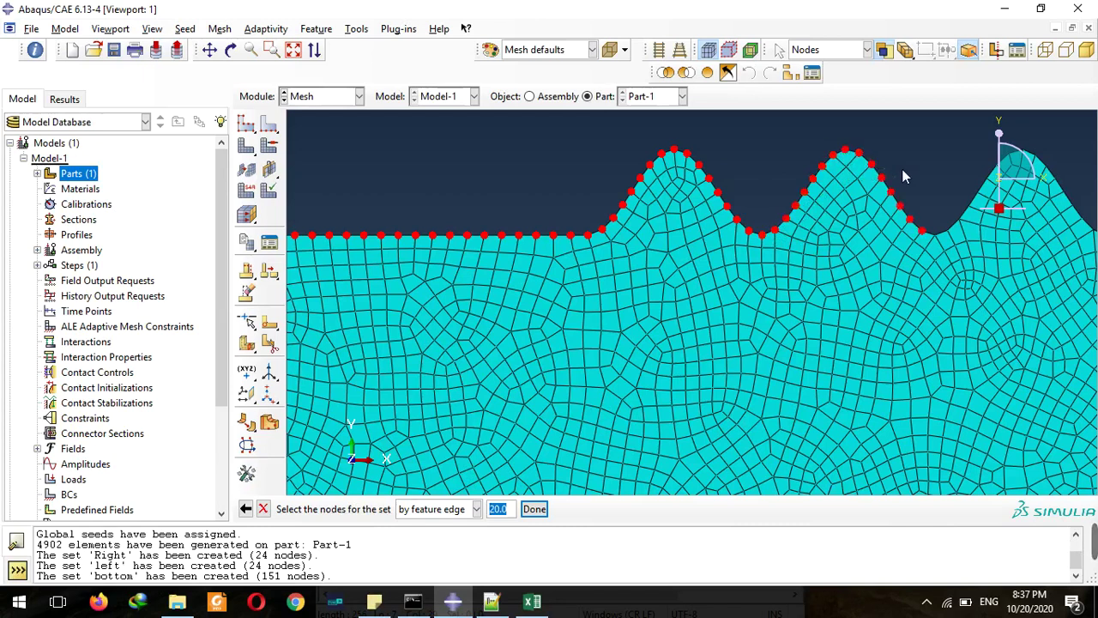
{"action": "left_click", "coordinate": [958, 226], "text": "shift"}
{"action": "scroll", "coordinate": [604, 280], "scroll_direction": "up", "scroll_amount": 2}
{"action": "scroll", "coordinate": [601, 302], "scroll_direction": "down", "scroll_amount": 2}
{"action": "scroll", "coordinate": [591, 330], "scroll_direction": "down", "scroll_amount": 1}
{"action": "scroll", "coordinate": [935, 266], "scroll_direction": "down", "scroll_amount": 3}
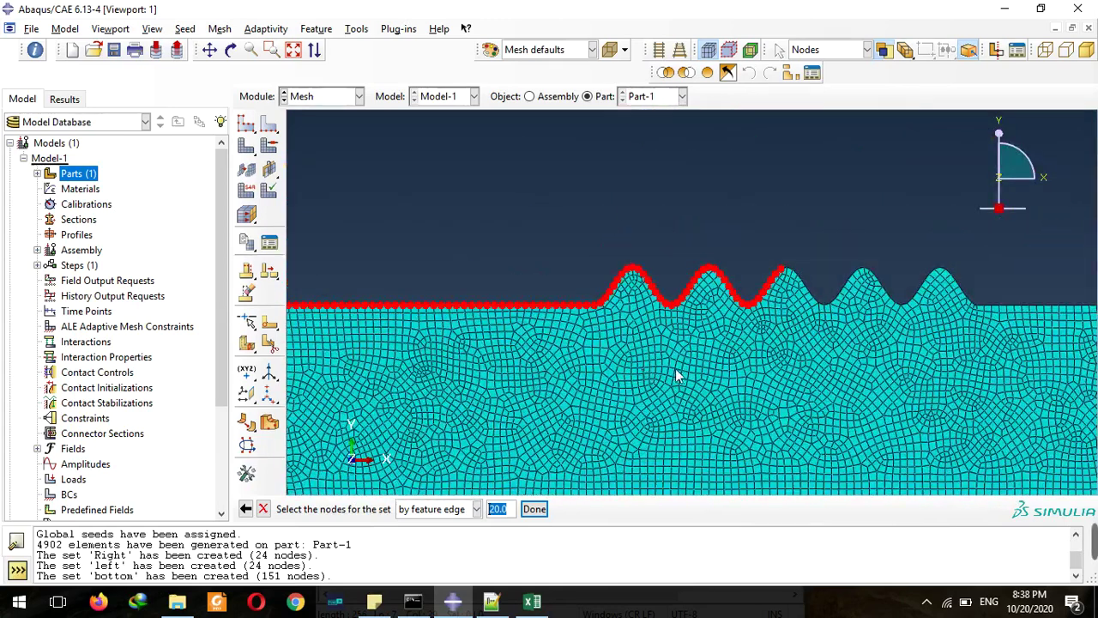
{"action": "scroll", "coordinate": [911, 302], "scroll_direction": "up", "scroll_amount": 4}
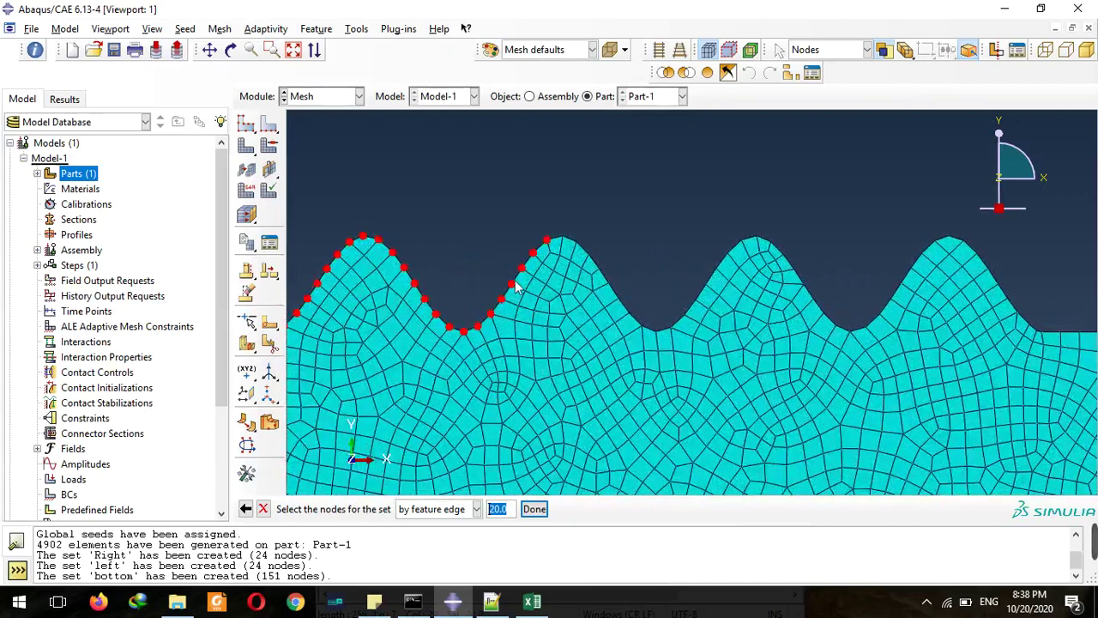
Step: Add the remaining crest flanks, troughs and right flat edge, finishing the 183-node 'surface' set
{"action": "left_click", "coordinate": [592, 259], "text": "shift"}
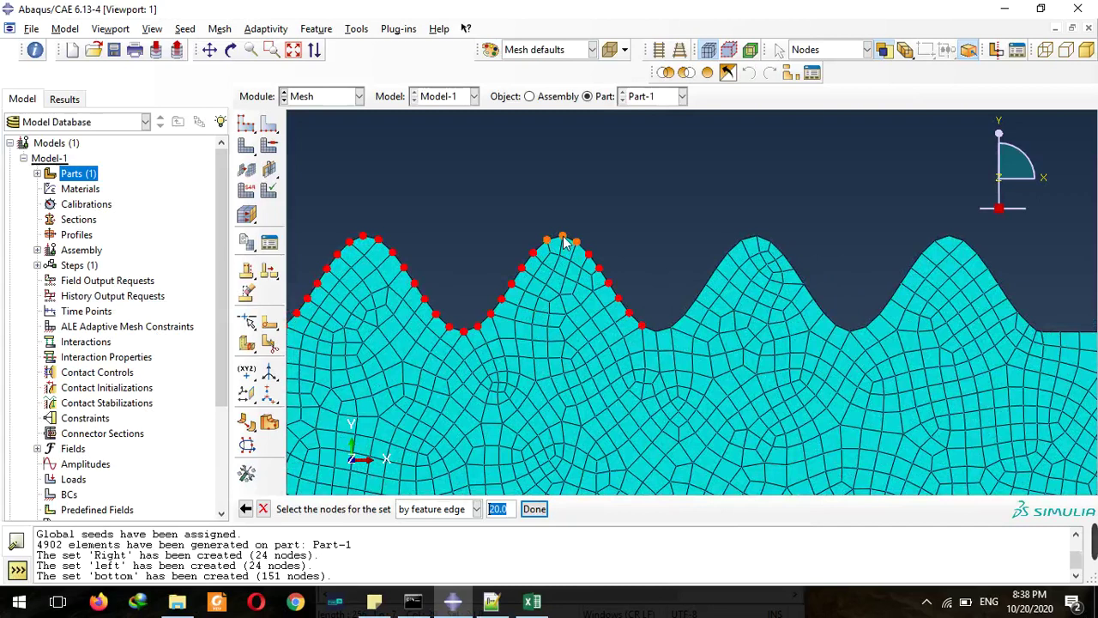
{"action": "left_click", "coordinate": [658, 329], "text": "shift"}
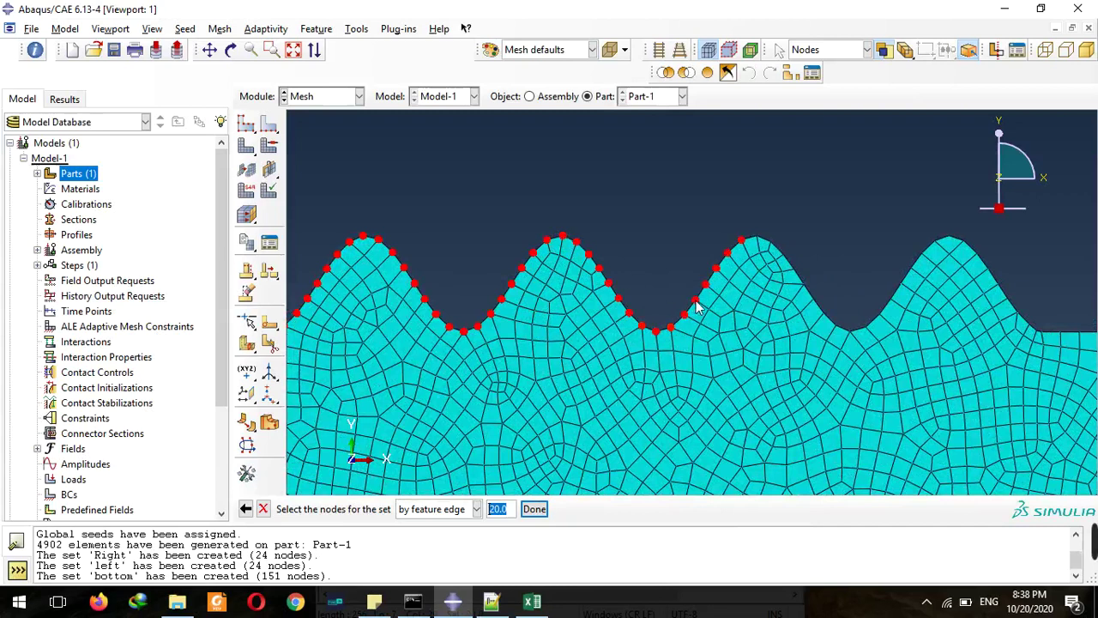
{"action": "left_click", "coordinate": [752, 247], "text": "shift"}
{"action": "left_click", "coordinate": [757, 243], "text": "shift"}
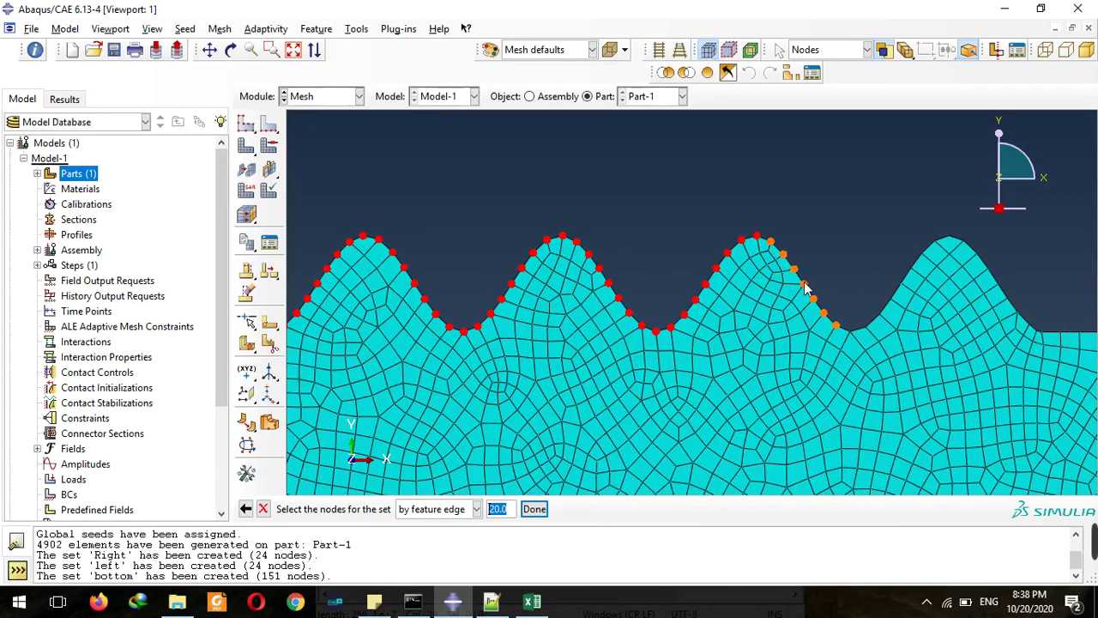
{"action": "left_click", "coordinate": [868, 333], "text": "shift"}
{"action": "left_click", "coordinate": [869, 333], "text": "shift"}
{"action": "left_click", "coordinate": [976, 256], "text": "shift"}
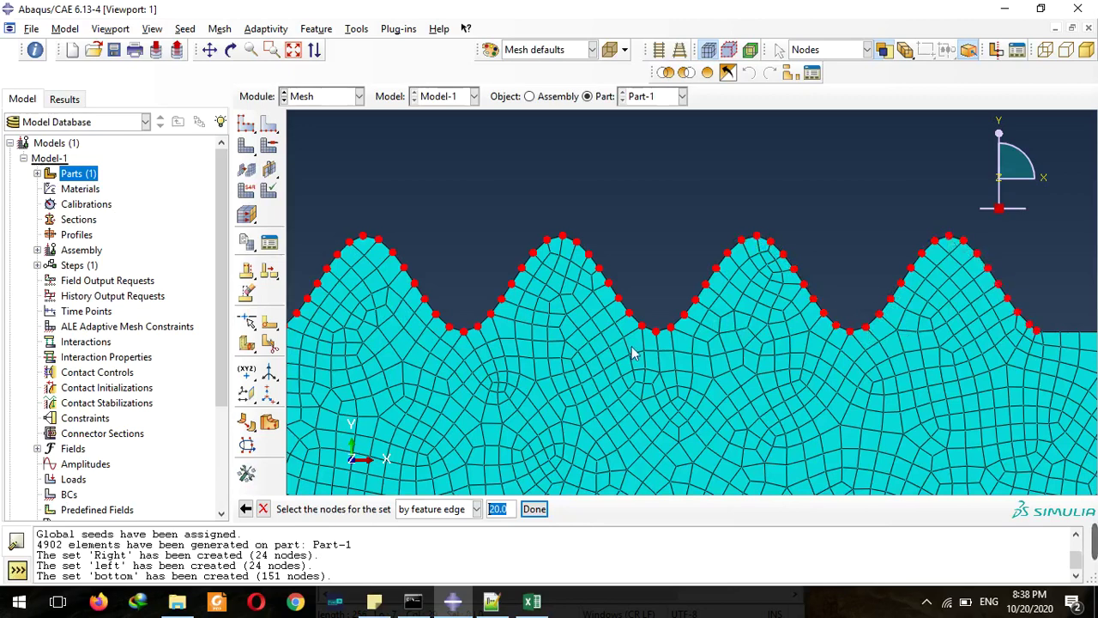
{"action": "scroll", "coordinate": [612, 355], "scroll_direction": "down", "scroll_amount": 3}
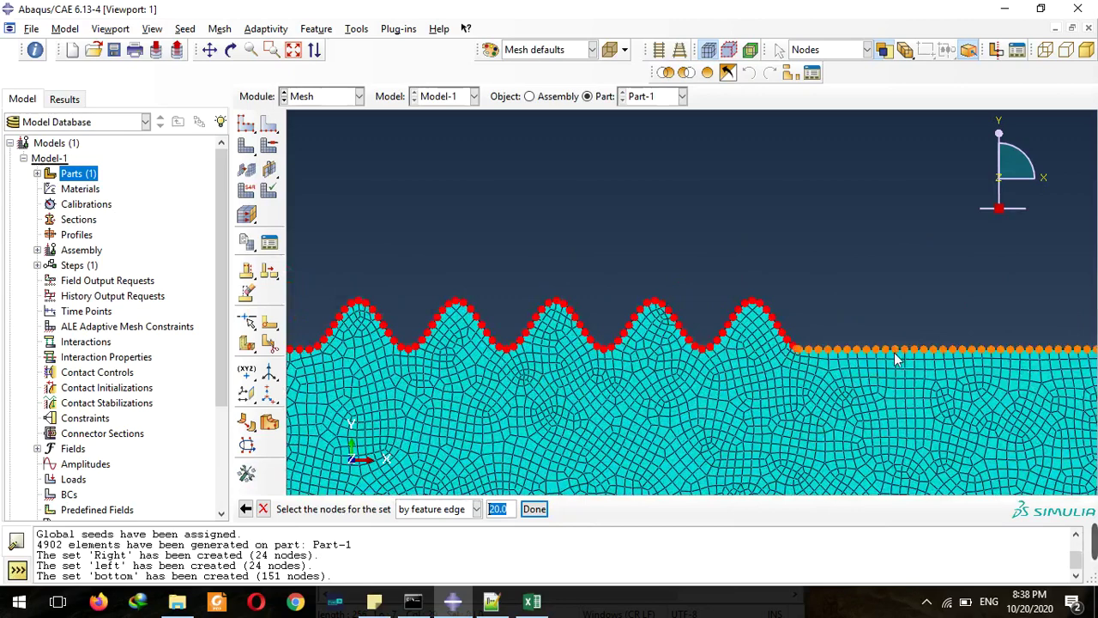
{"action": "left_click", "coordinate": [898, 357], "text": "shift"}
{"action": "scroll", "coordinate": [678, 365], "scroll_direction": "down", "scroll_amount": 2}
{"action": "scroll", "coordinate": [729, 395], "scroll_direction": "down", "scroll_amount": 2}
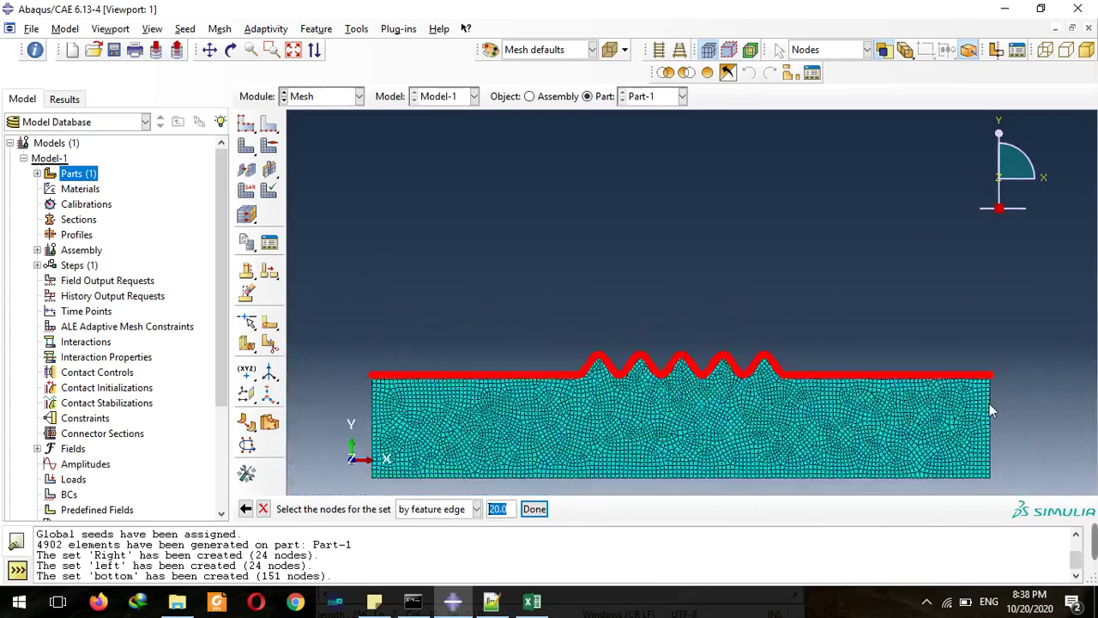
{"action": "scroll", "coordinate": [998, 373], "scroll_direction": "up", "scroll_amount": 3}
{"action": "scroll", "coordinate": [998, 374], "scroll_direction": "up", "scroll_amount": 2}
{"action": "scroll", "coordinate": [995, 379], "scroll_direction": "down", "scroll_amount": 4}
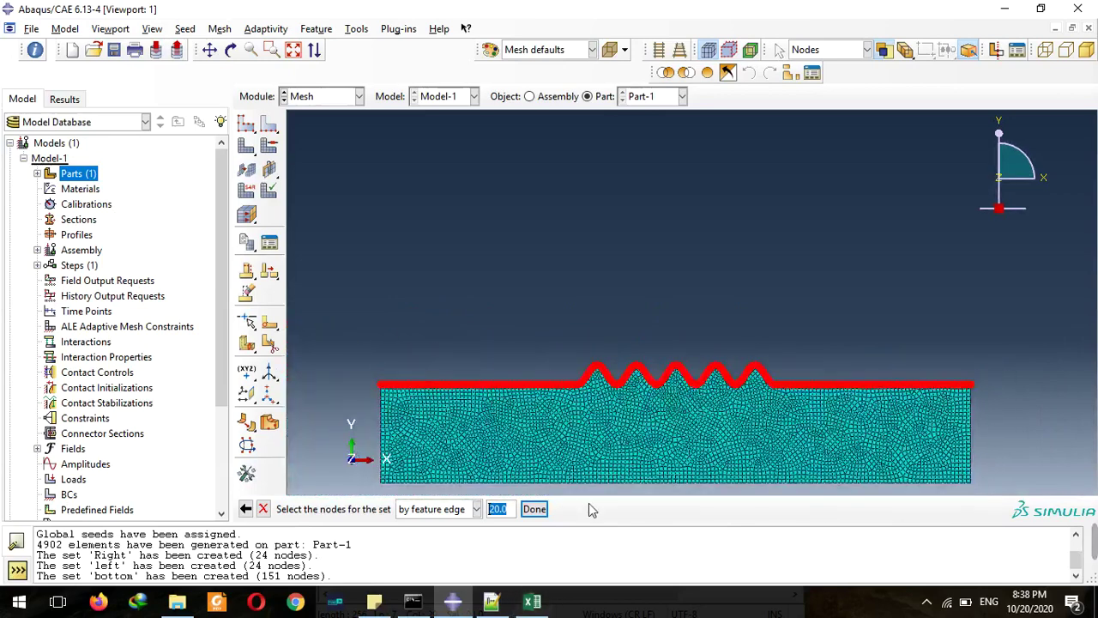
{"action": "left_click", "coordinate": [534, 509]}
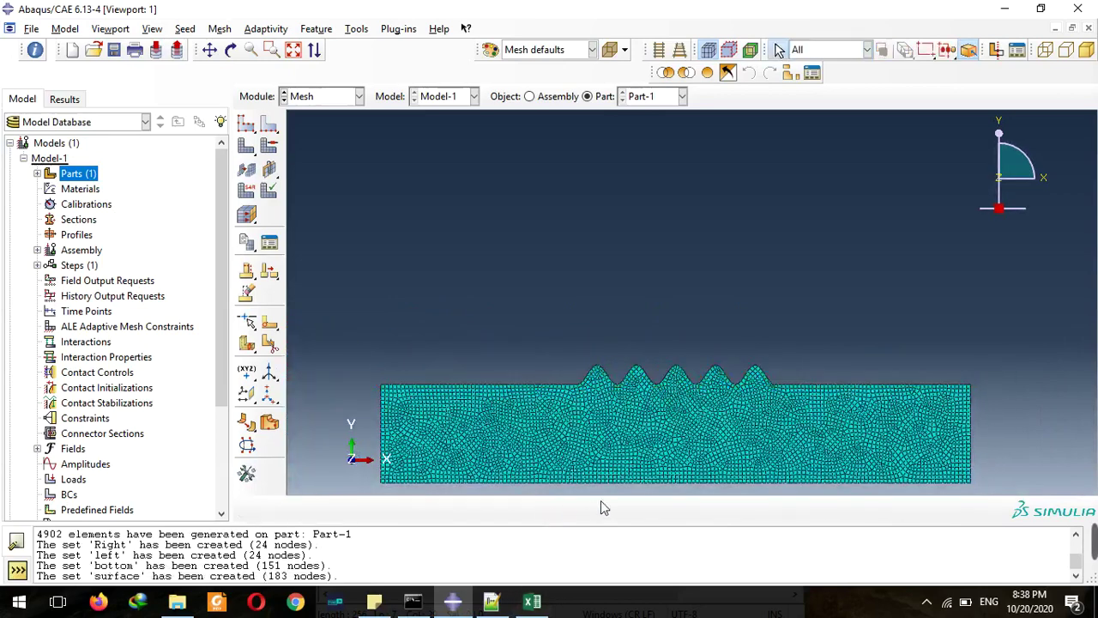
{"action": "left_click", "coordinate": [357, 30]}
{"action": "mouse_move", "coordinate": [375, 63]}
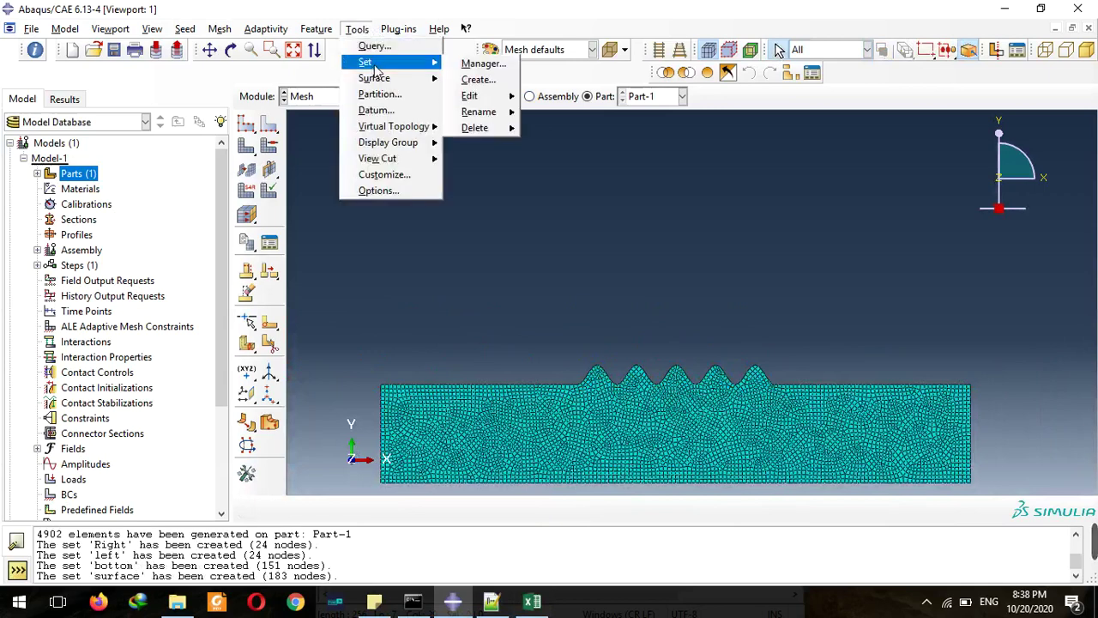
{"action": "left_click", "coordinate": [483, 68]}
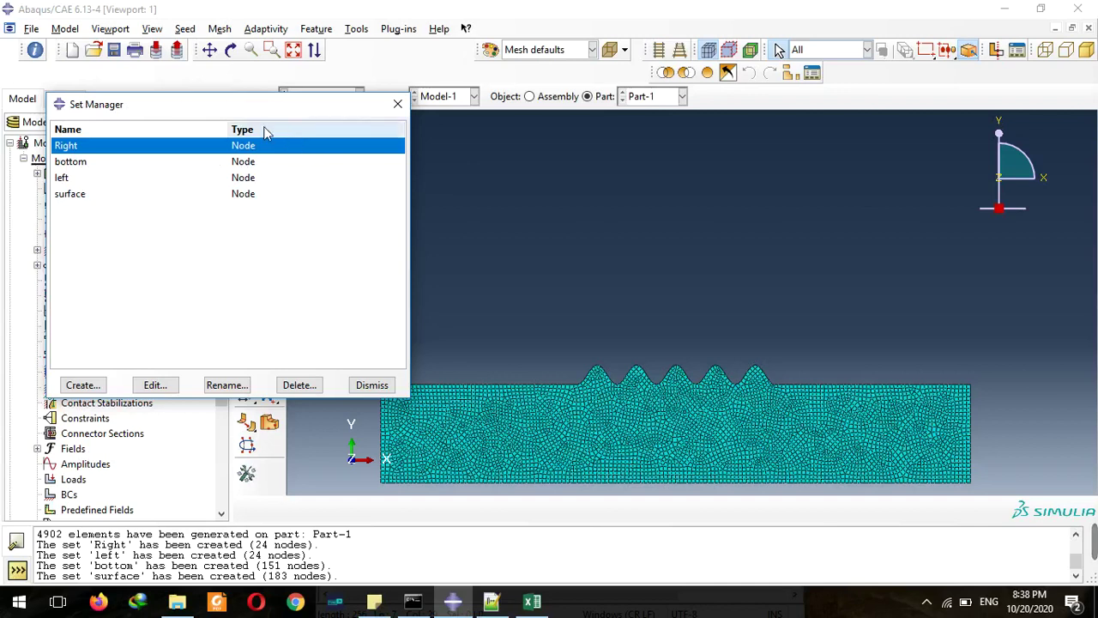
{"action": "left_click", "coordinate": [260, 163]}
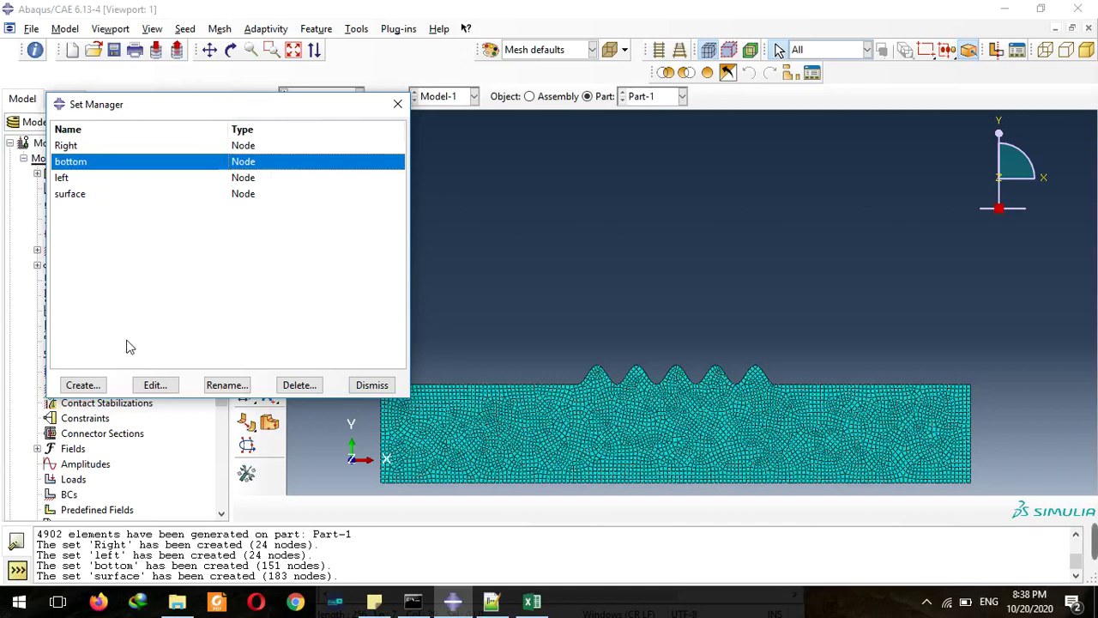
{"action": "left_click", "coordinate": [397, 104]}
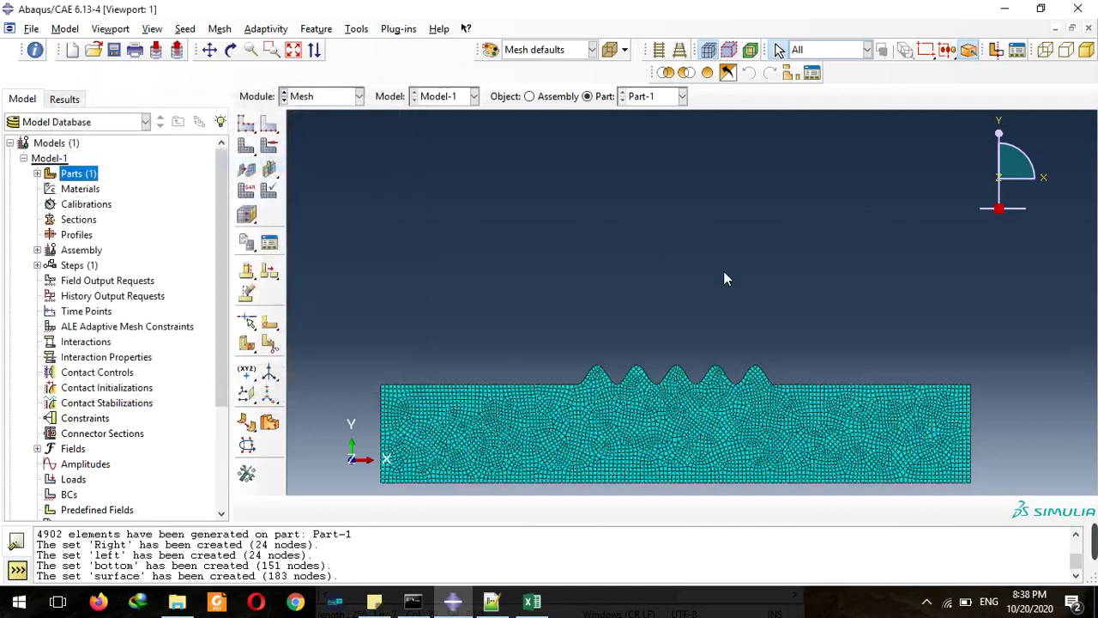
{"action": "scroll", "coordinate": [772, 249], "scroll_direction": "down", "scroll_amount": 4}
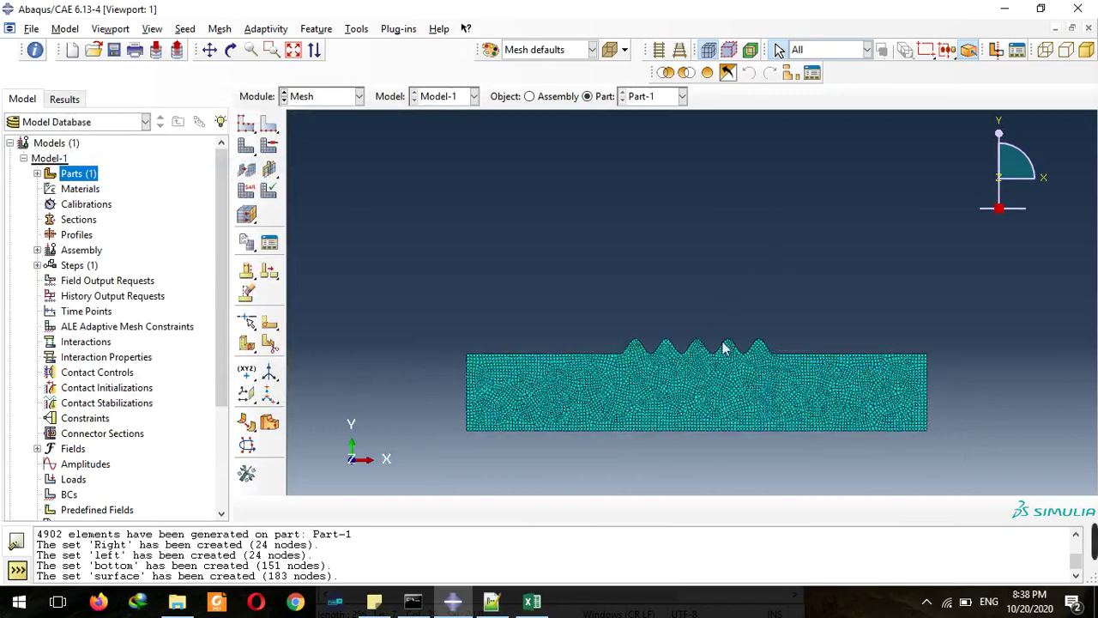
{"action": "scroll", "coordinate": [775, 466], "scroll_direction": "up", "scroll_amount": 4}
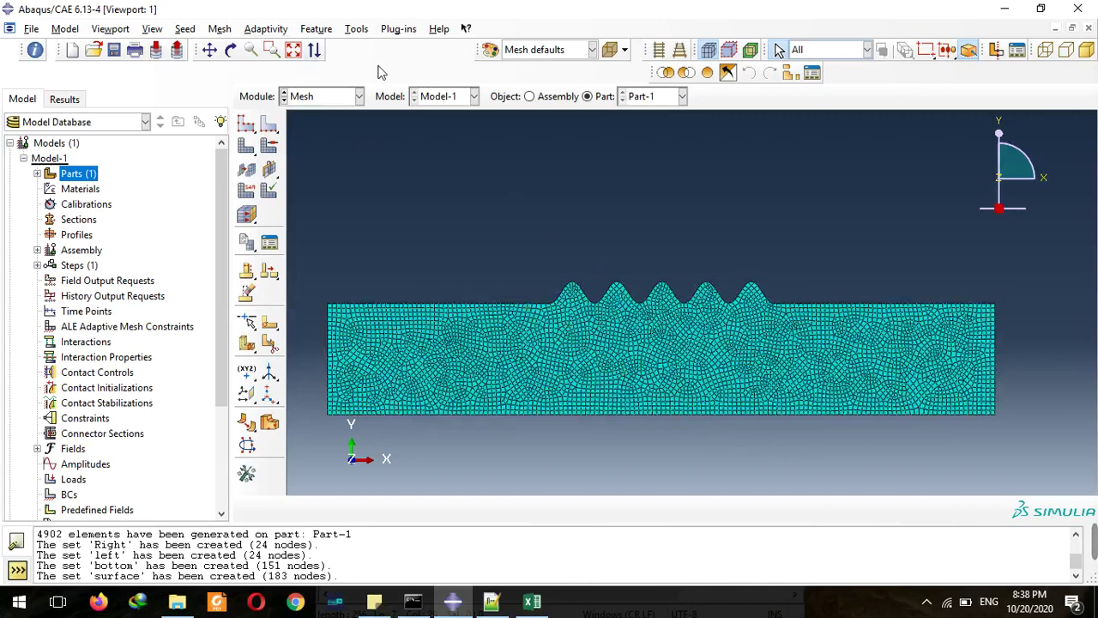
Step: Switch to the Assembly module and add a dependent instance of Part-1
{"action": "left_click", "coordinate": [360, 97]}
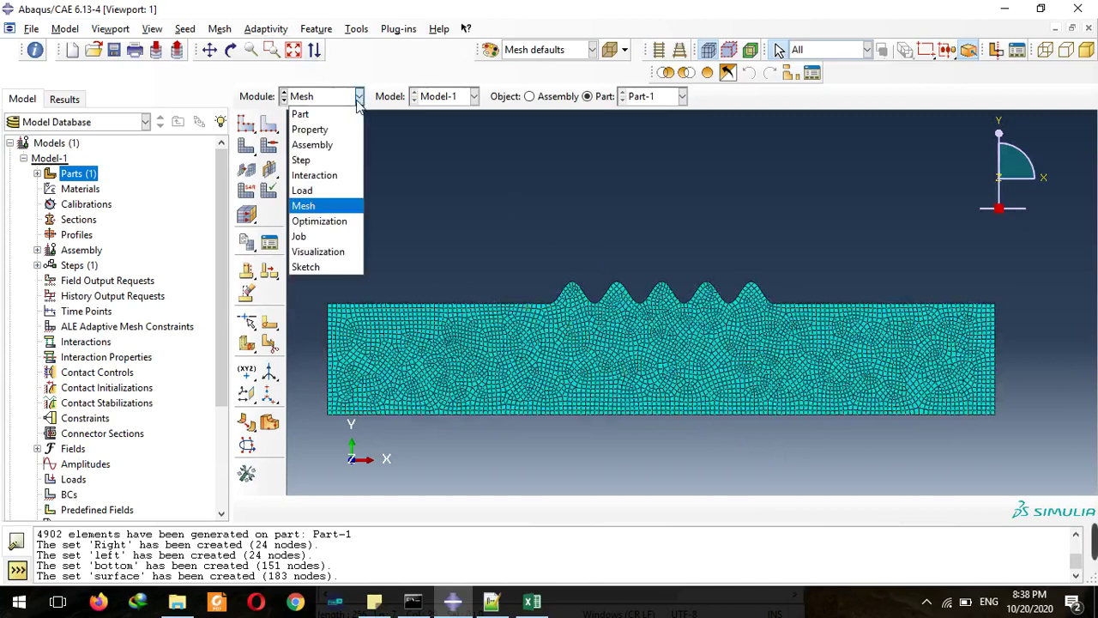
{"action": "left_click", "coordinate": [334, 148]}
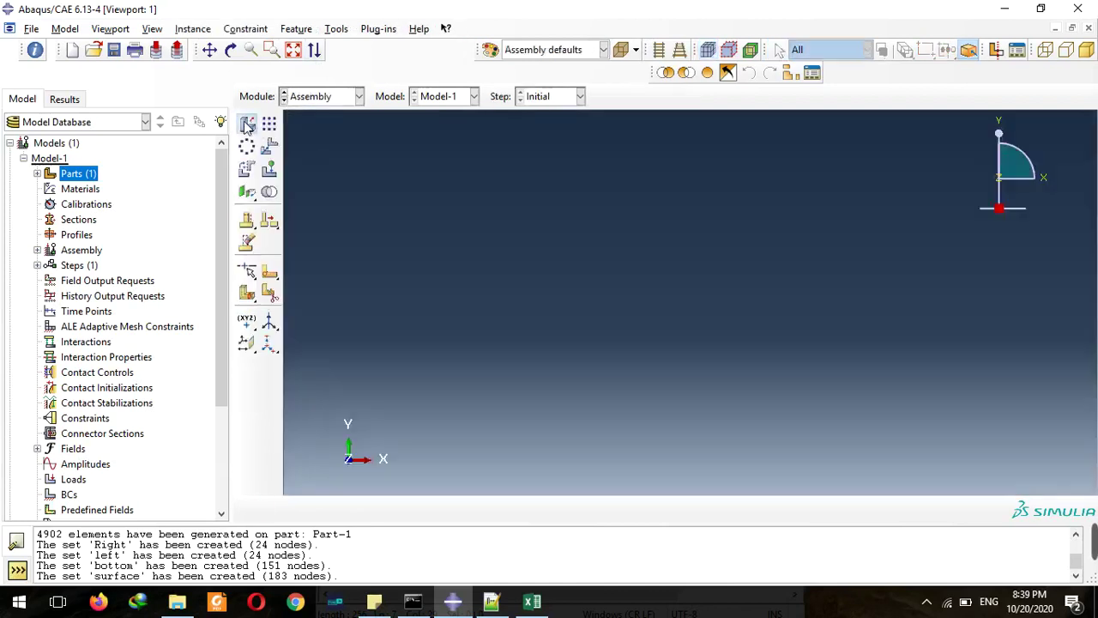
{"action": "left_click", "coordinate": [247, 125]}
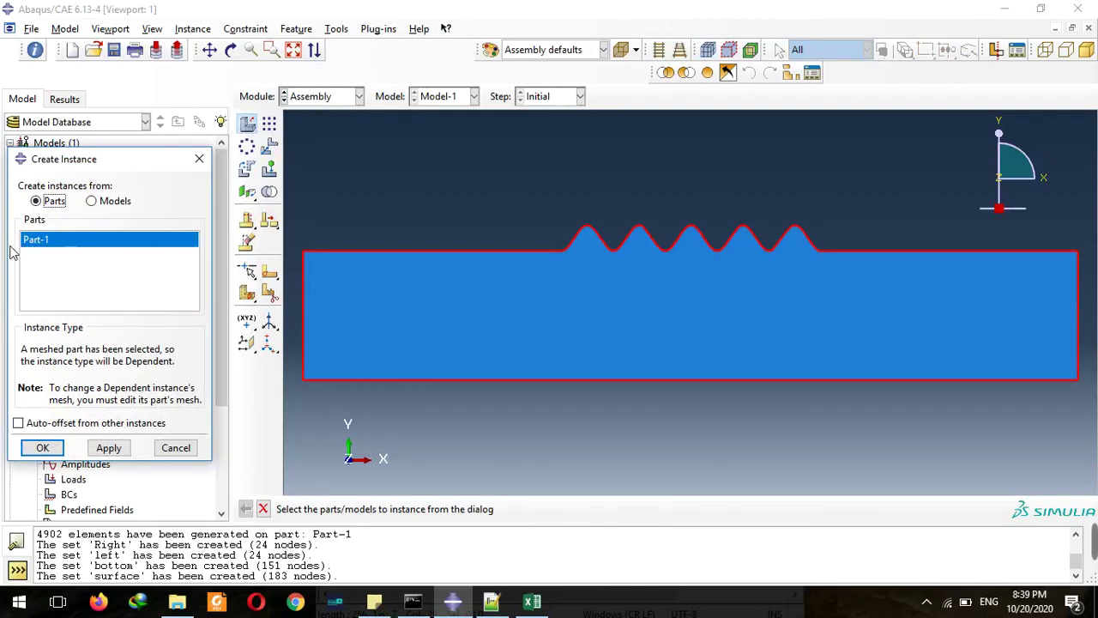
{"action": "left_click", "coordinate": [43, 447]}
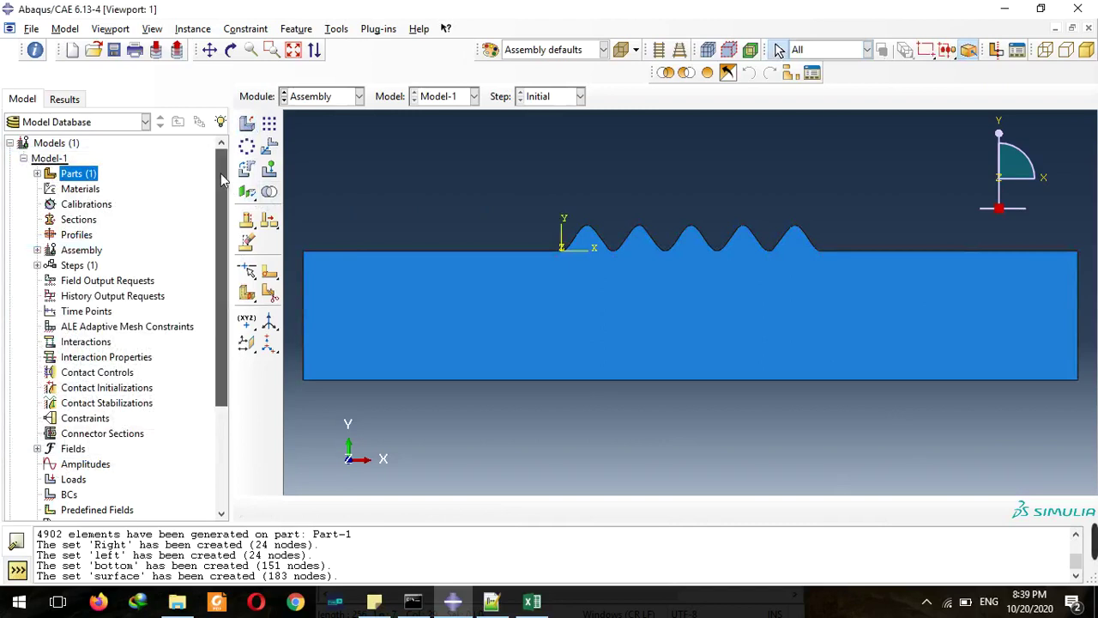
{"action": "left_click_drag", "start_coordinate": [221, 173], "coordinate": [211, 292]}
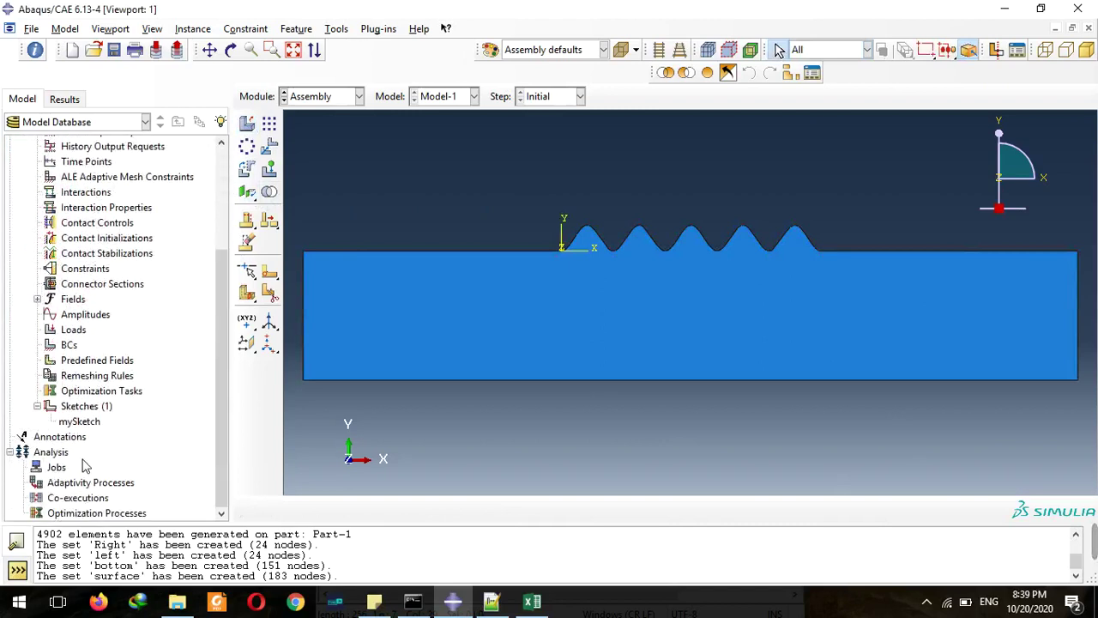
Step: Create Job-1 with echo, contact constraint, model definition and history printouts enabled
{"action": "double_click", "coordinate": [55, 467]}
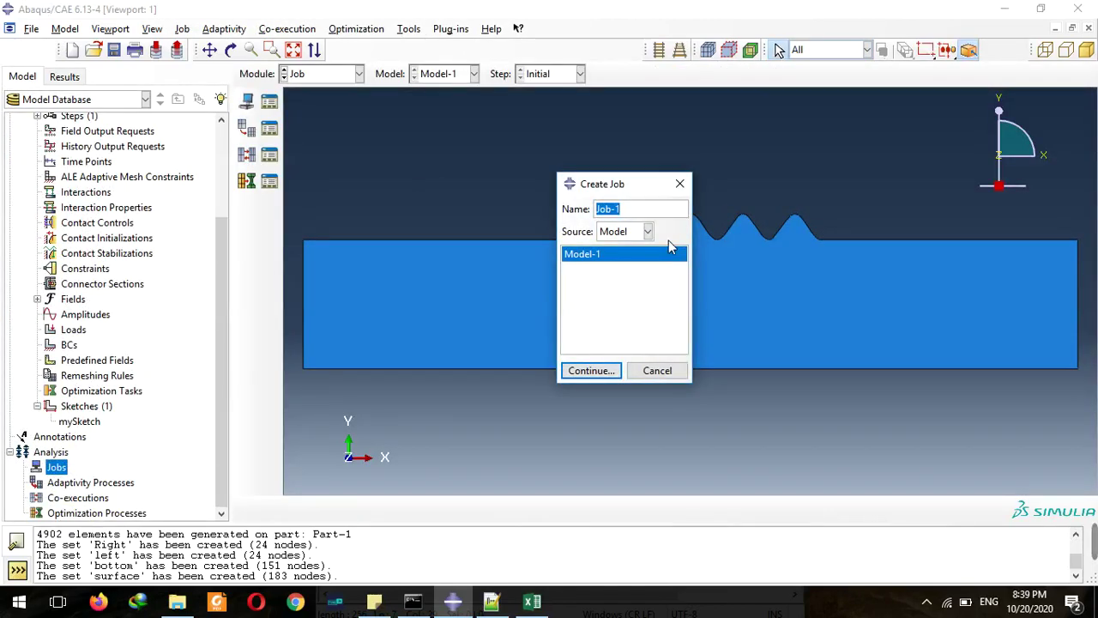
{"action": "left_click", "coordinate": [633, 213]}
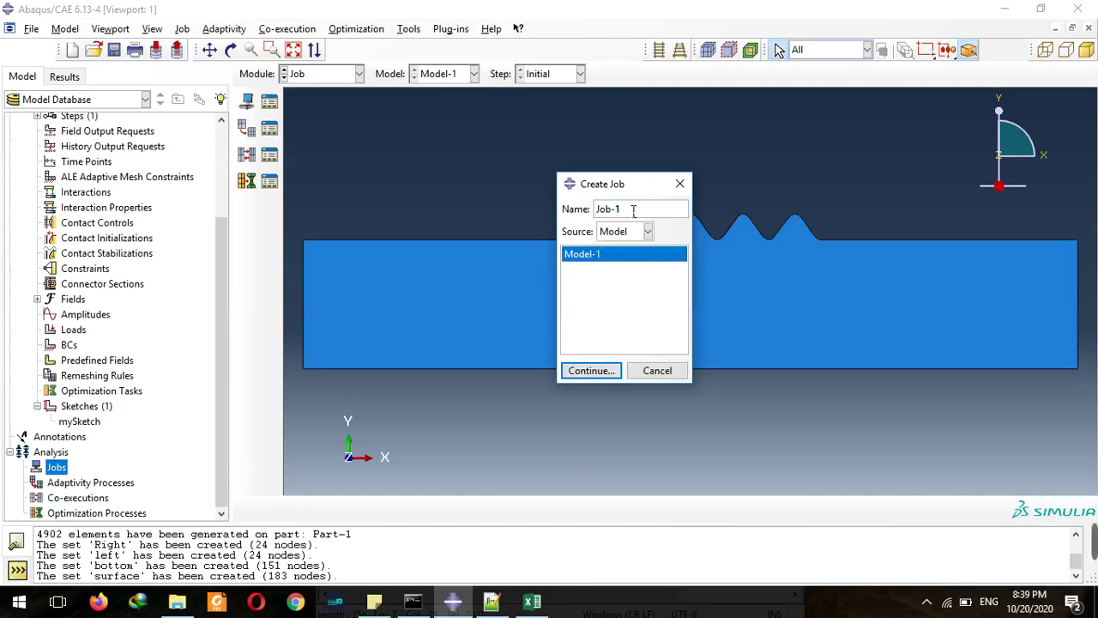
{"action": "left_click", "coordinate": [590, 370]}
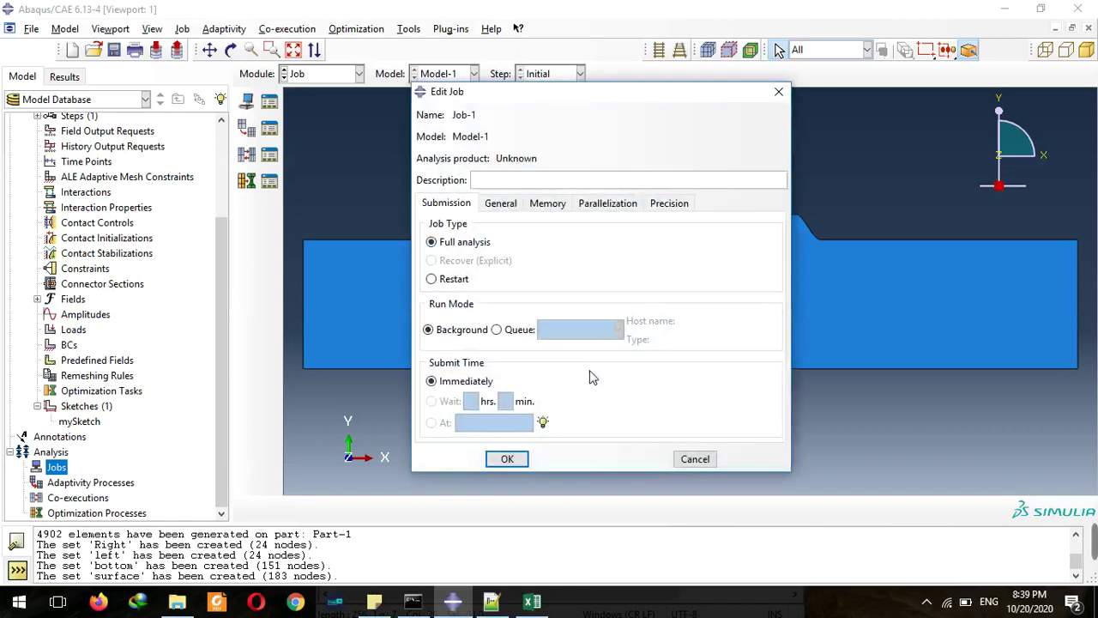
{"action": "left_click", "coordinate": [495, 206]}
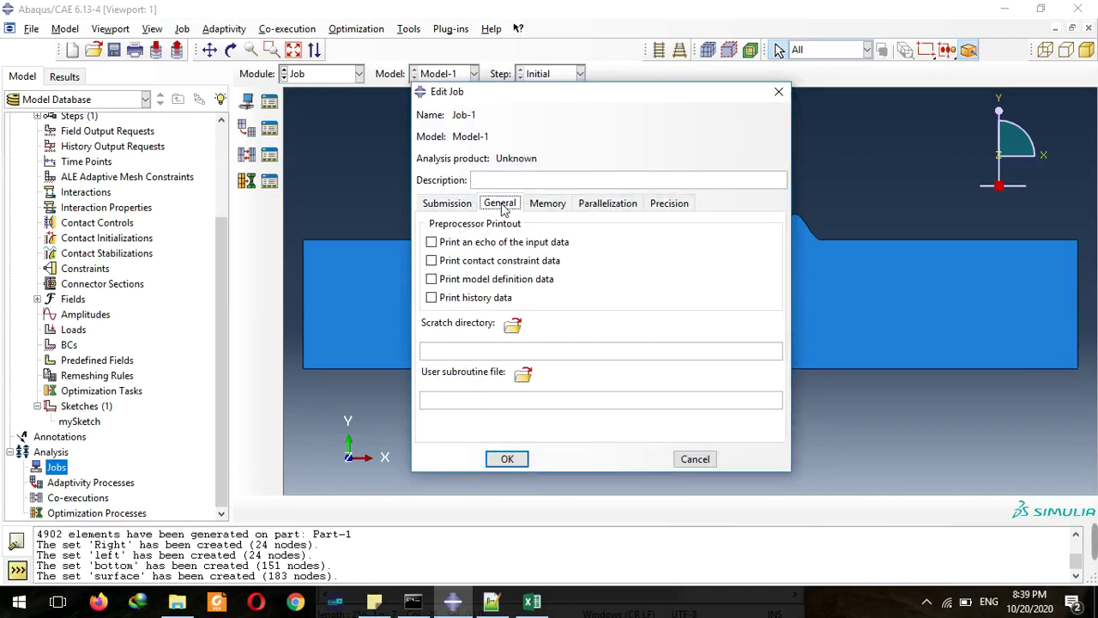
{"action": "left_click", "coordinate": [431, 242]}
{"action": "left_click", "coordinate": [431, 260]}
{"action": "left_click", "coordinate": [432, 279]}
{"action": "left_click", "coordinate": [431, 298]}
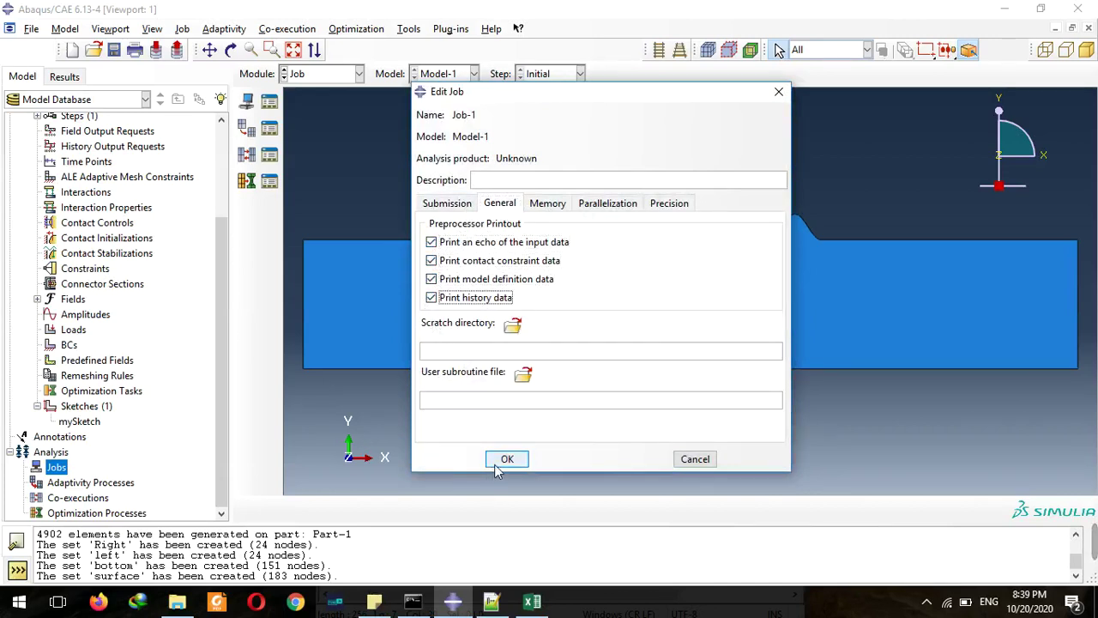
{"action": "left_click", "coordinate": [505, 459]}
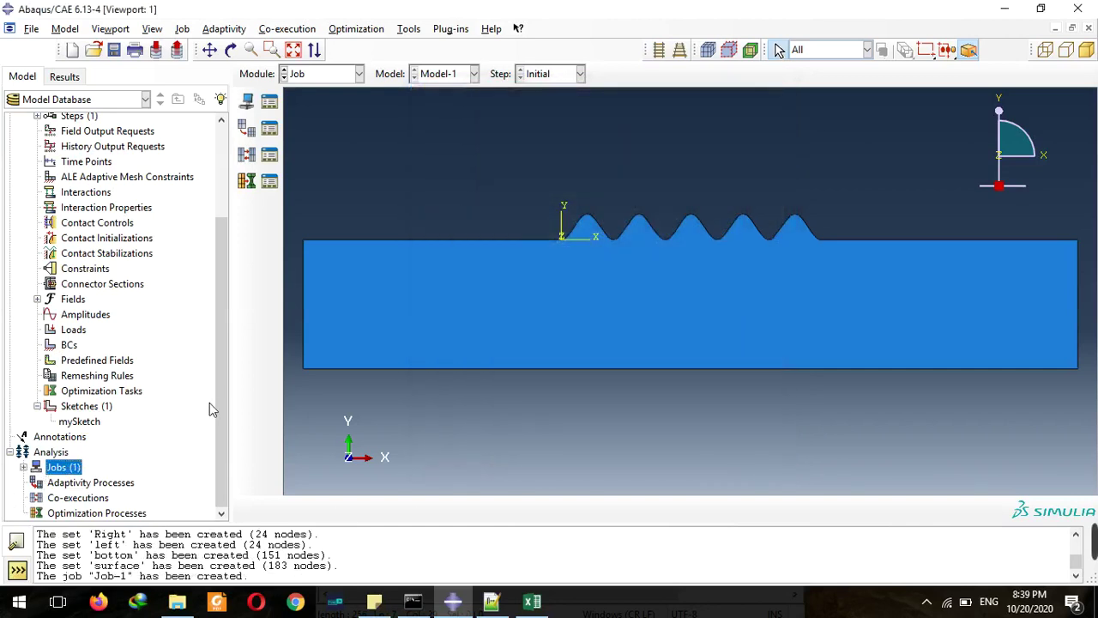
Step: Write Job-1's input file from its context menu, confirming overwrite of the existing job files
{"action": "left_click", "coordinate": [24, 468]}
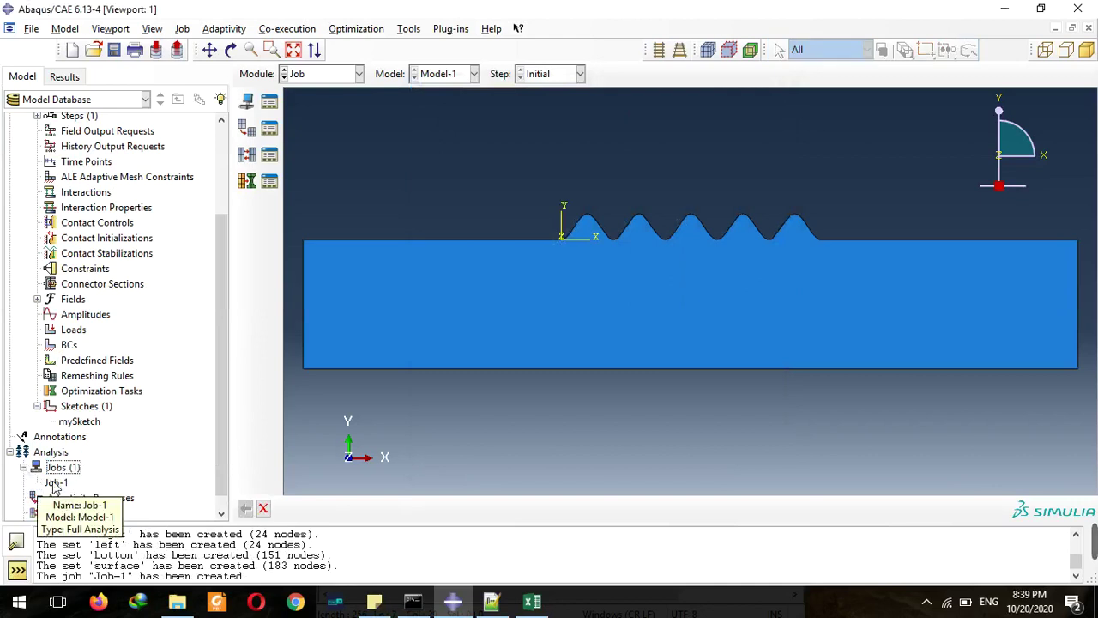
{"action": "right_click", "coordinate": [55, 483]}
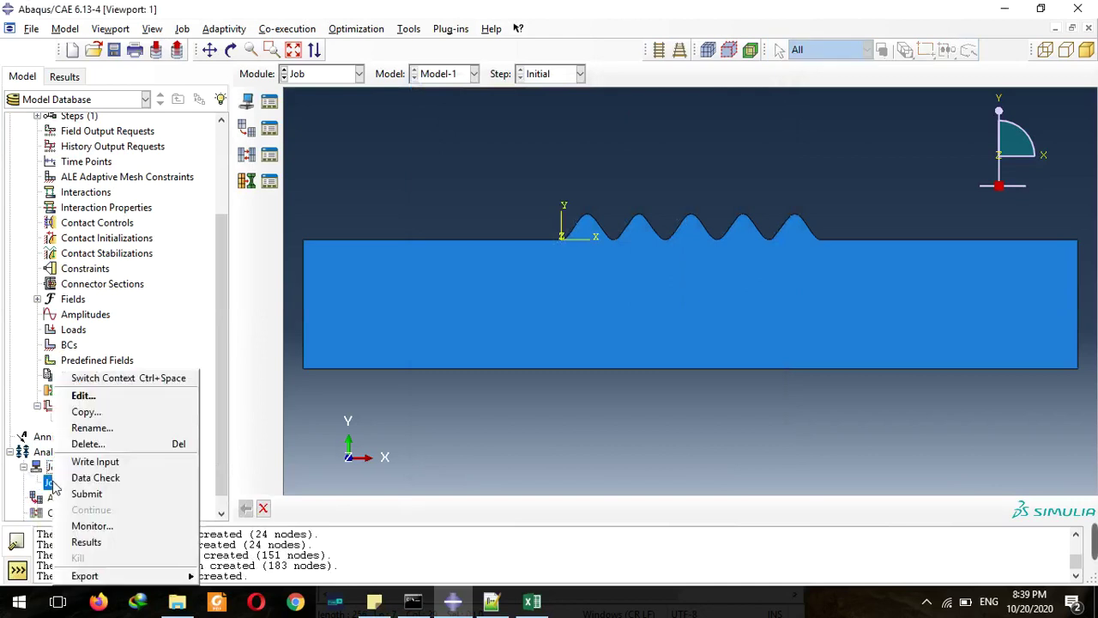
{"action": "left_click", "coordinate": [103, 463]}
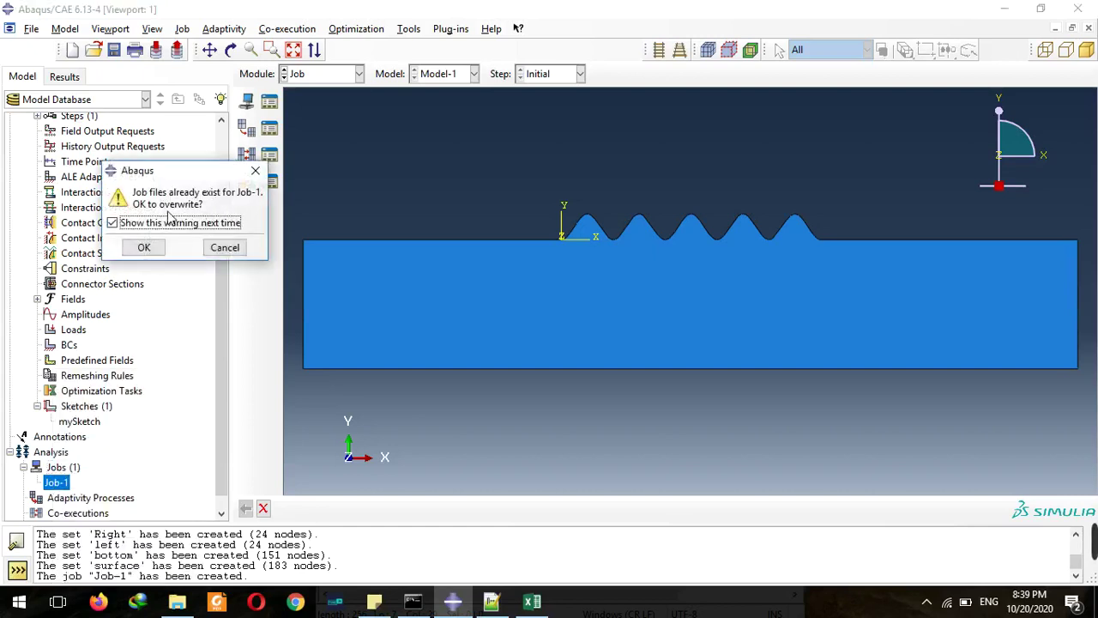
{"action": "left_click_drag", "start_coordinate": [172, 181], "coordinate": [340, 164]}
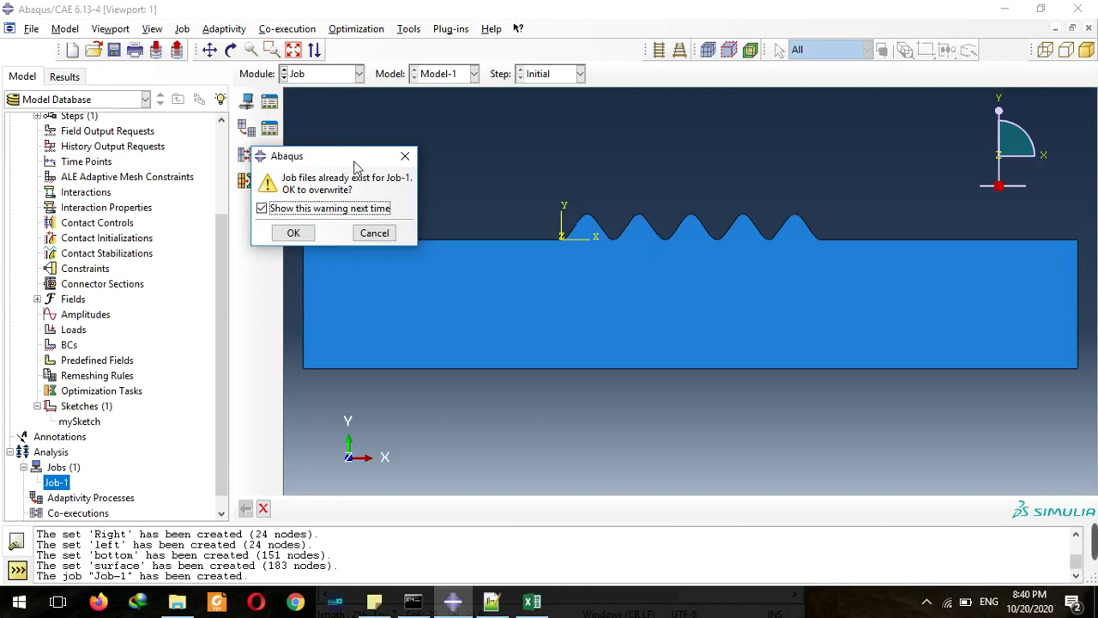
{"action": "left_click_drag", "start_coordinate": [356, 168], "coordinate": [370, 159]}
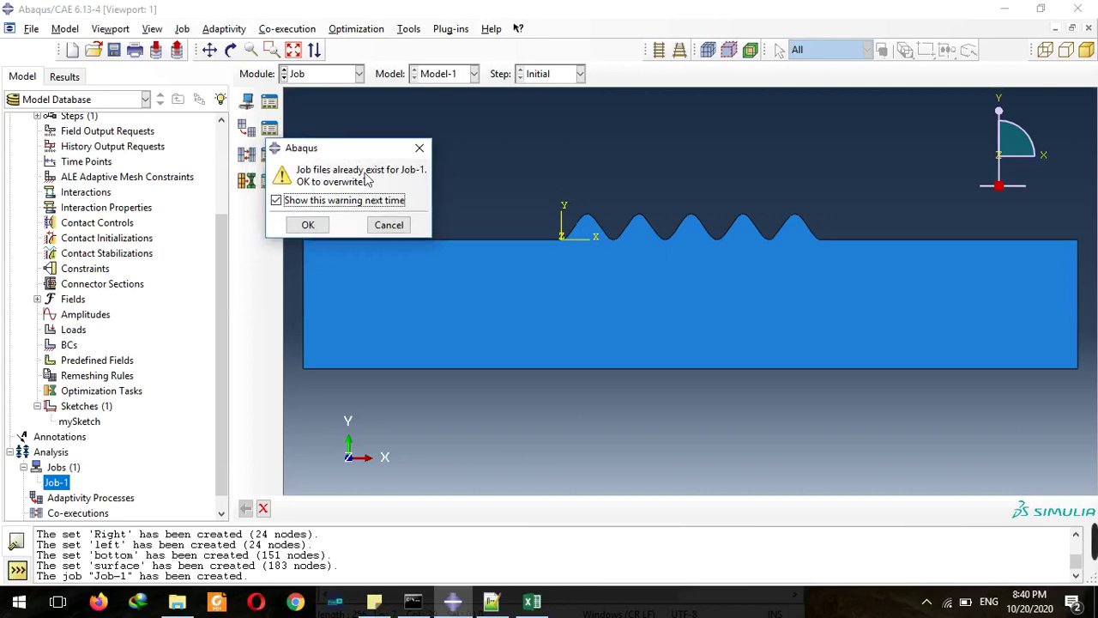
{"action": "left_click", "coordinate": [312, 225]}
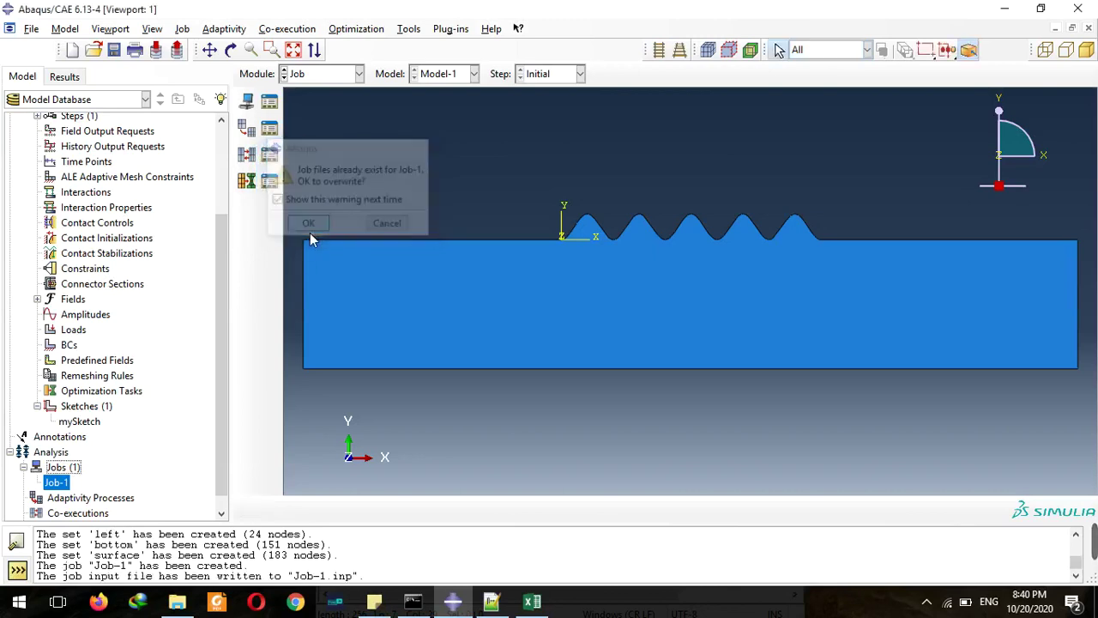
Step: Close the inp.csv workbook and open Job-1.inp maximized in Notepad++
{"action": "left_click", "coordinate": [1005, 10]}
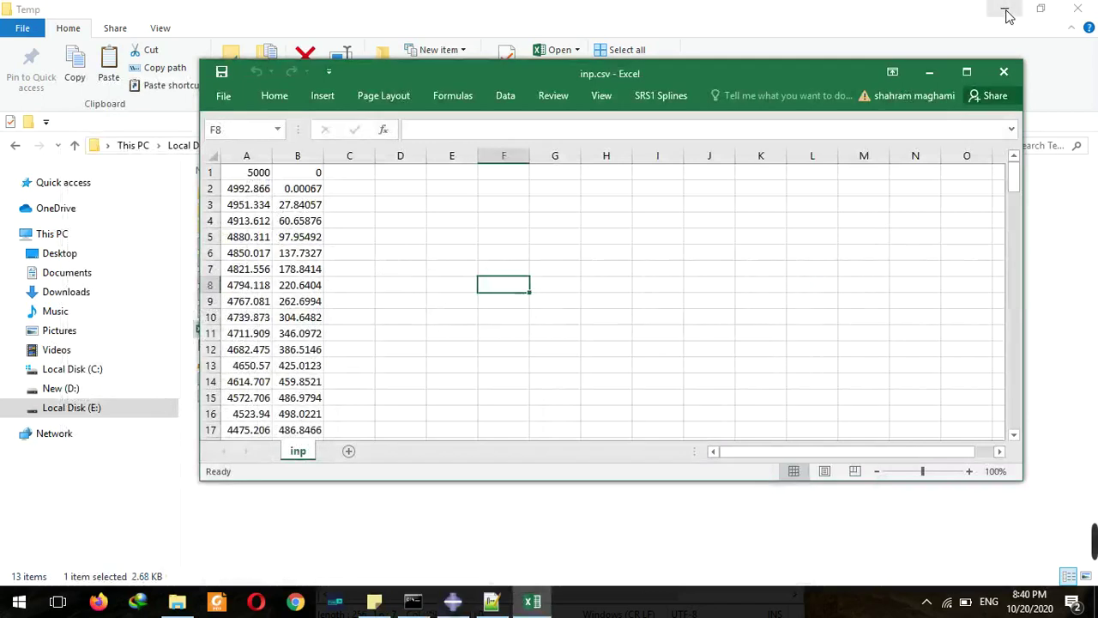
{"action": "left_click", "coordinate": [1004, 72]}
{"action": "left_click", "coordinate": [227, 439]}
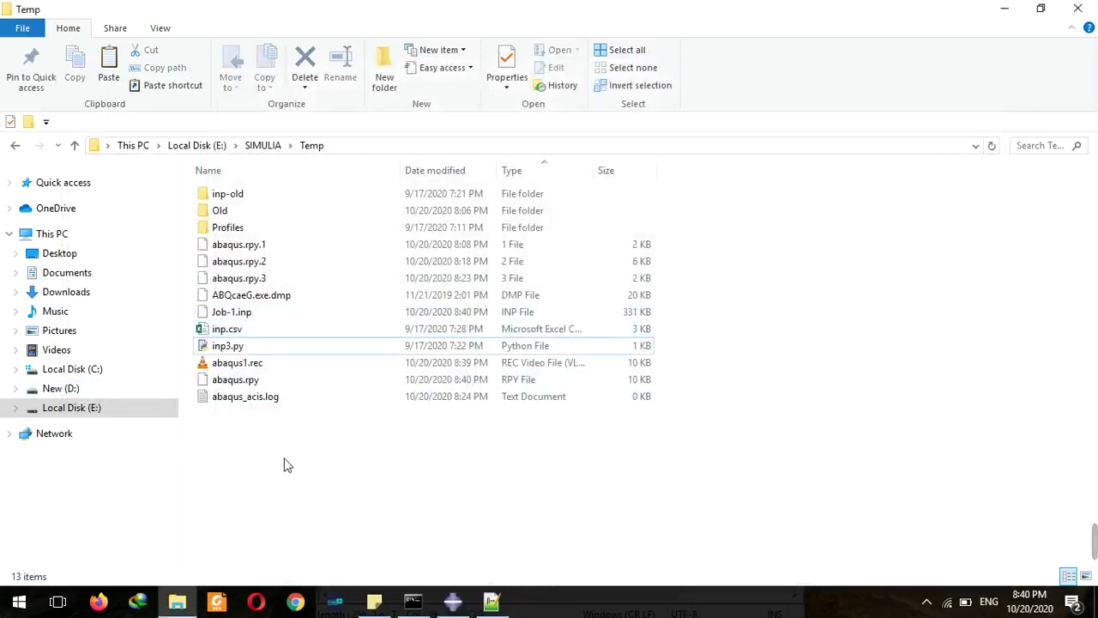
{"action": "right_click", "coordinate": [237, 317]}
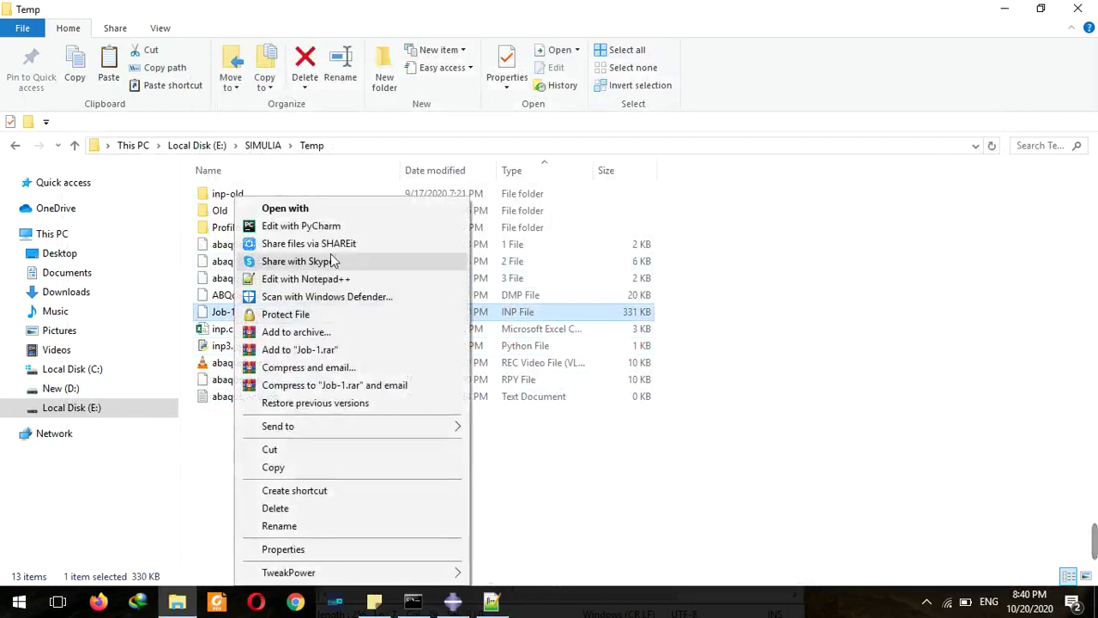
{"action": "left_click", "coordinate": [298, 279]}
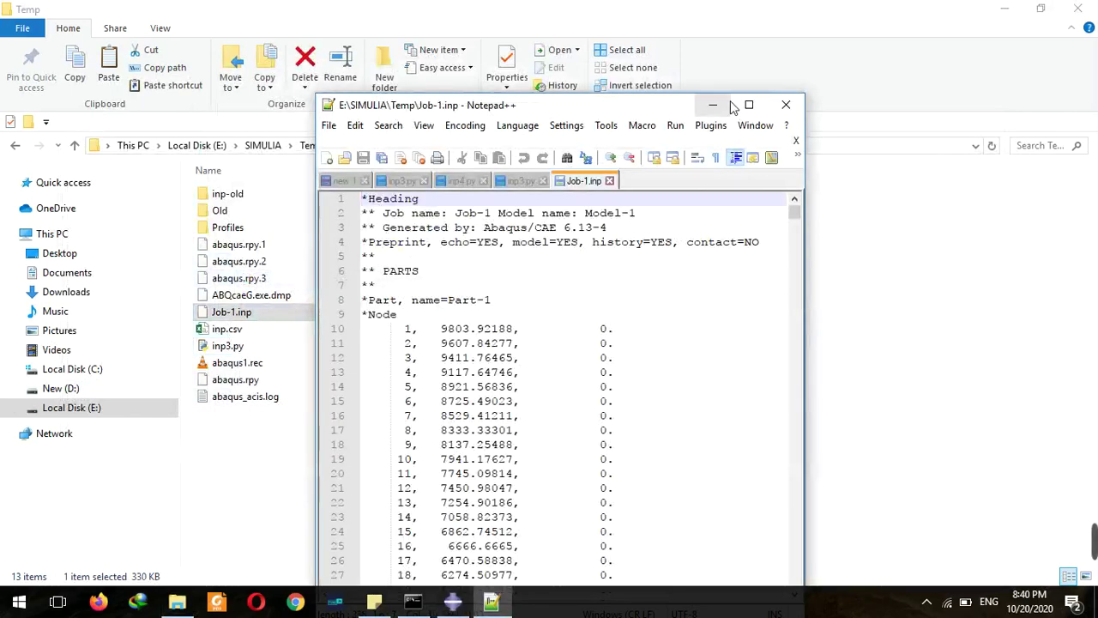
{"action": "left_click", "coordinate": [755, 110]}
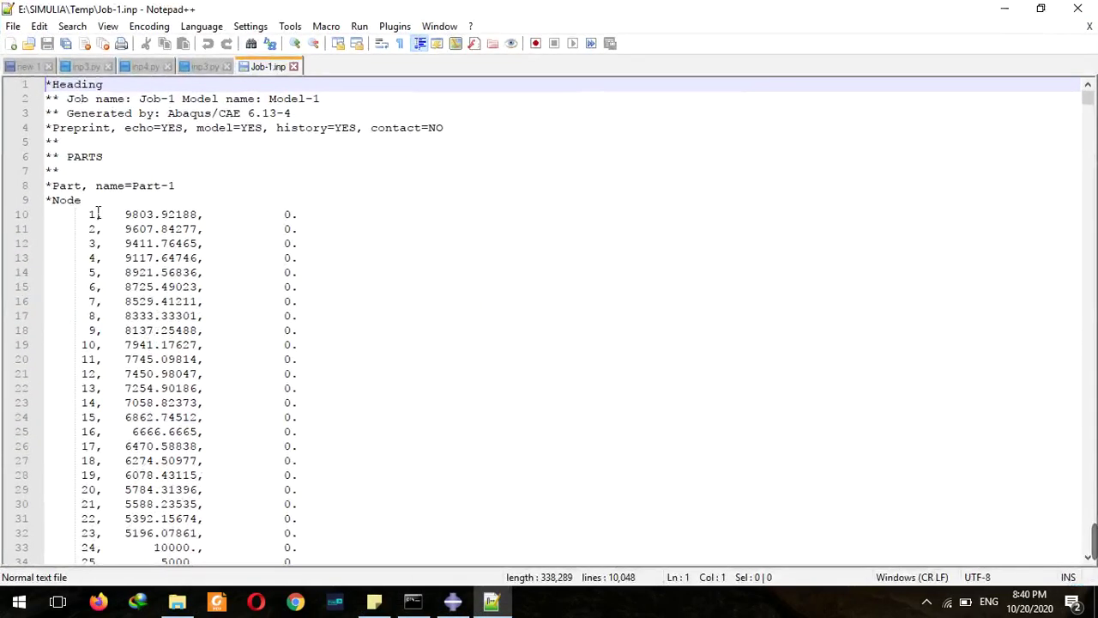
Step: Review the node coordinate list down to where the CPS4R element definitions begin
{"action": "left_click_drag", "start_coordinate": [97, 214], "coordinate": [261, 286]}
{"action": "left_click", "coordinate": [169, 247]}
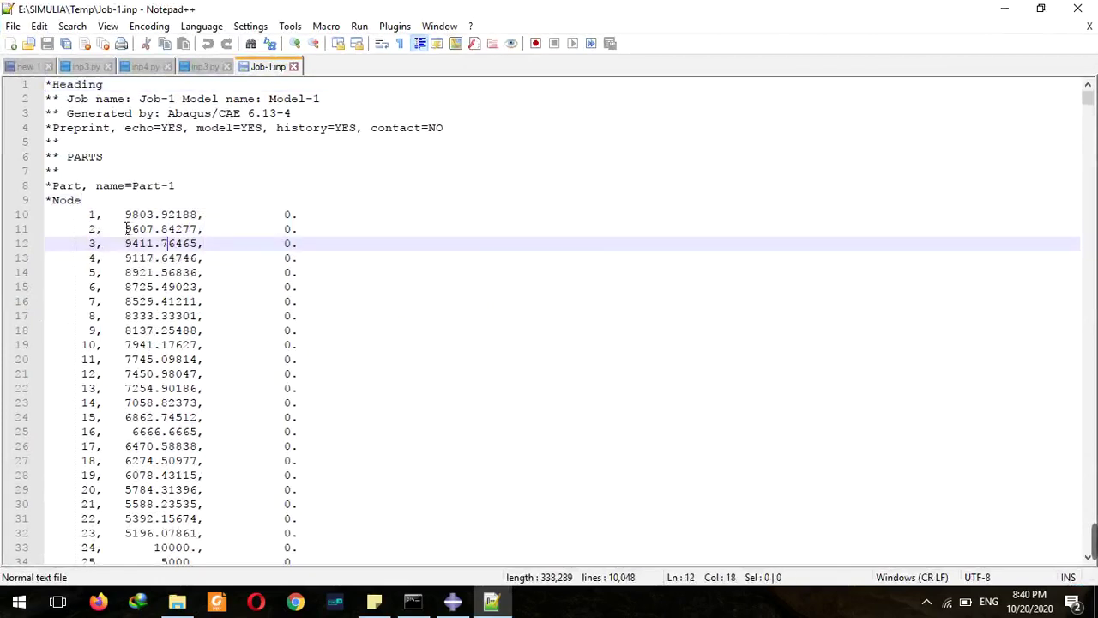
{"action": "double_click", "coordinate": [91, 215]}
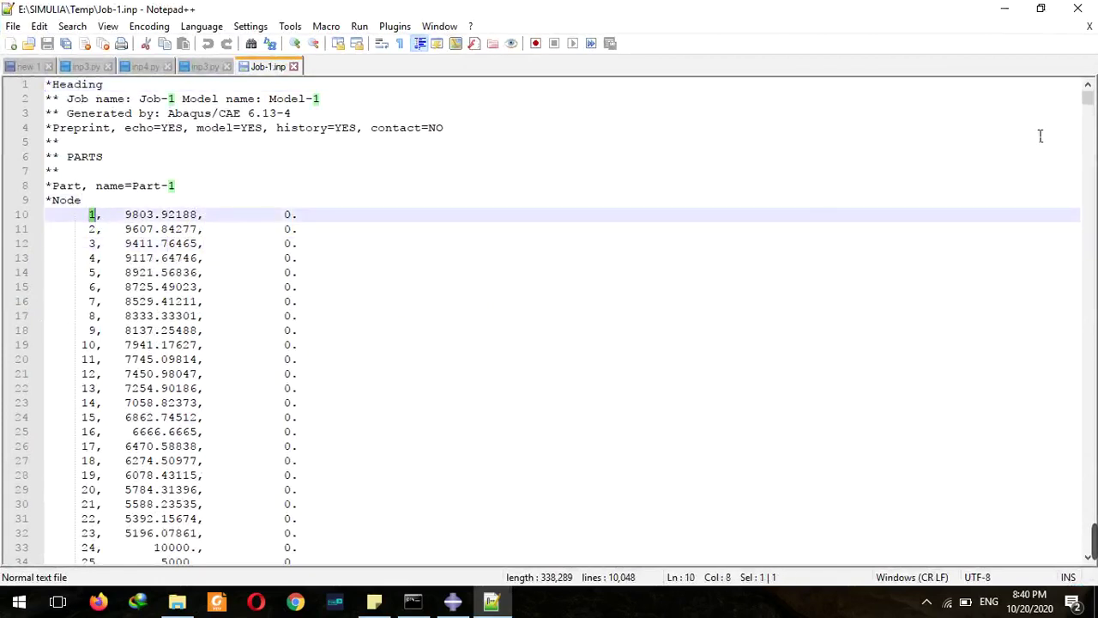
{"action": "left_click_drag", "start_coordinate": [1091, 102], "coordinate": [1087, 324]}
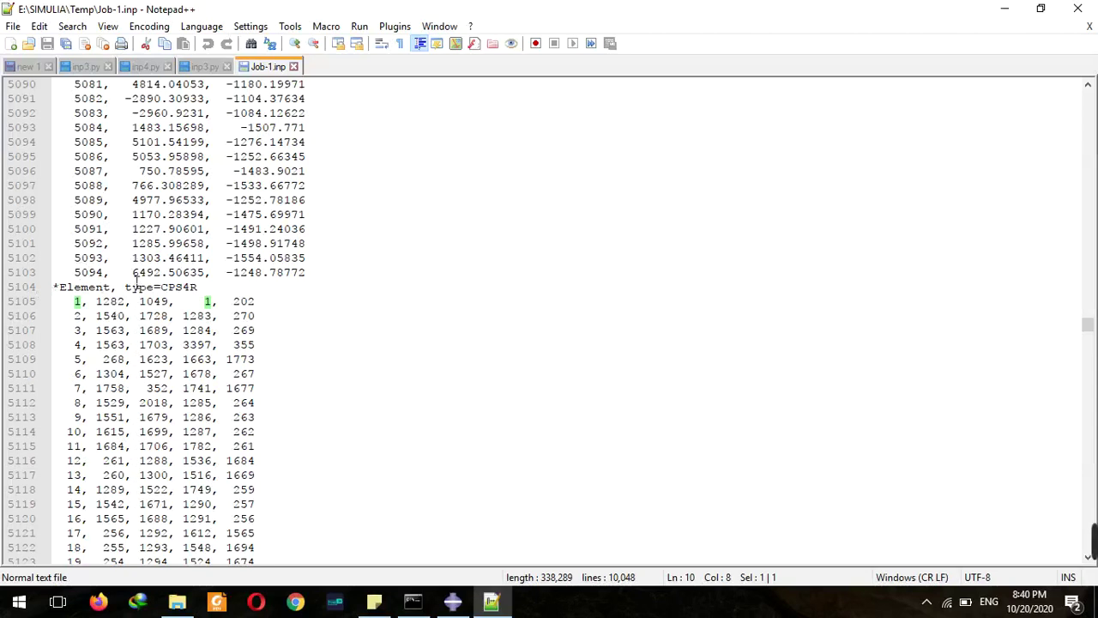
{"action": "left_click_drag", "start_coordinate": [327, 273], "coordinate": [152, 99]}
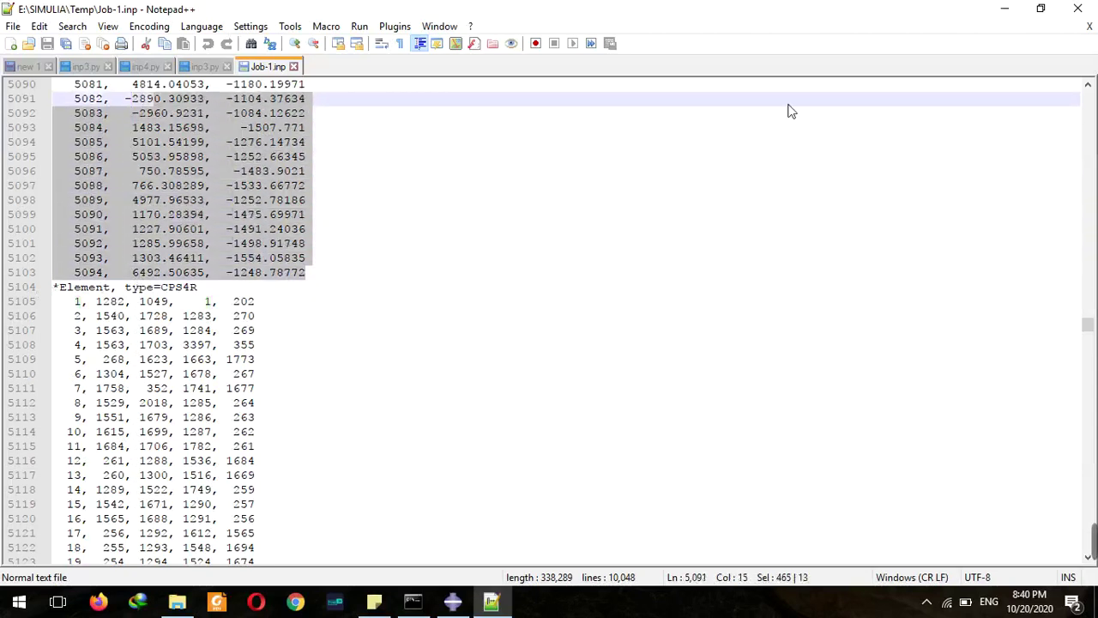
Step: Close Notepad++, start Excel 2016 with a blank workbook, and discard the unsplit Job-1.inp import
{"action": "left_click", "coordinate": [1088, 4]}
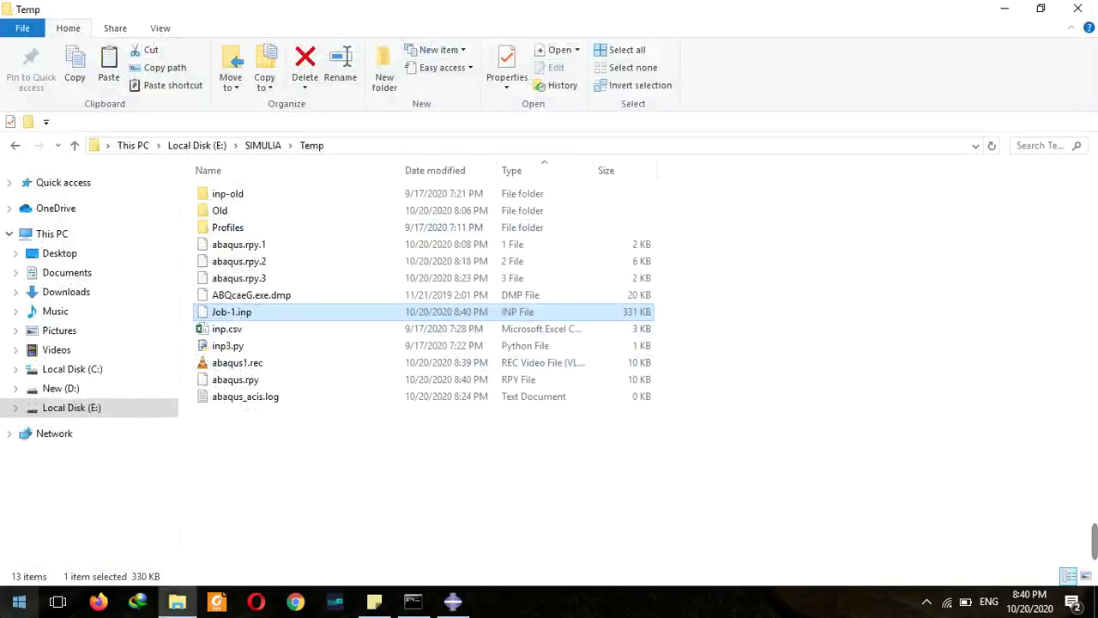
{"action": "left_click", "coordinate": [19, 600]}
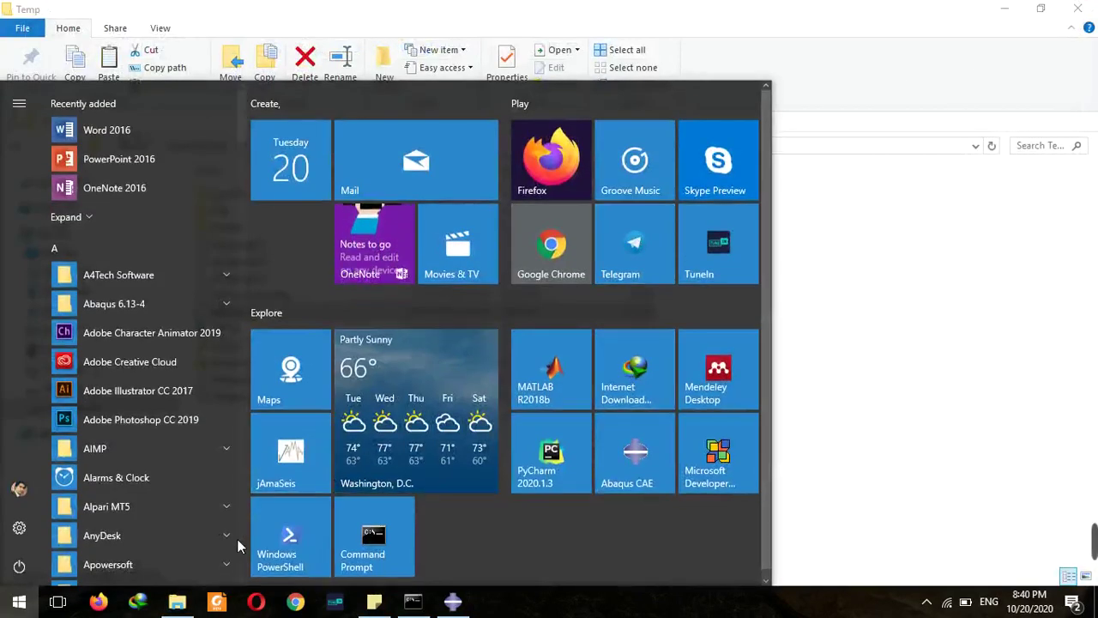
{"action": "type", "text": "exc"}
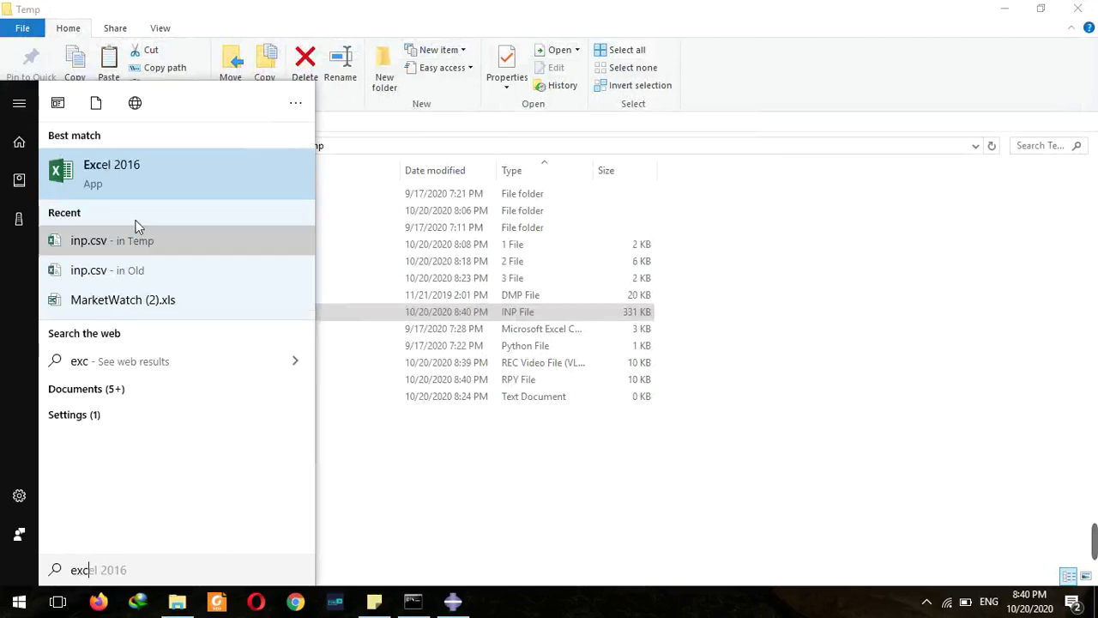
{"action": "left_click", "coordinate": [129, 189]}
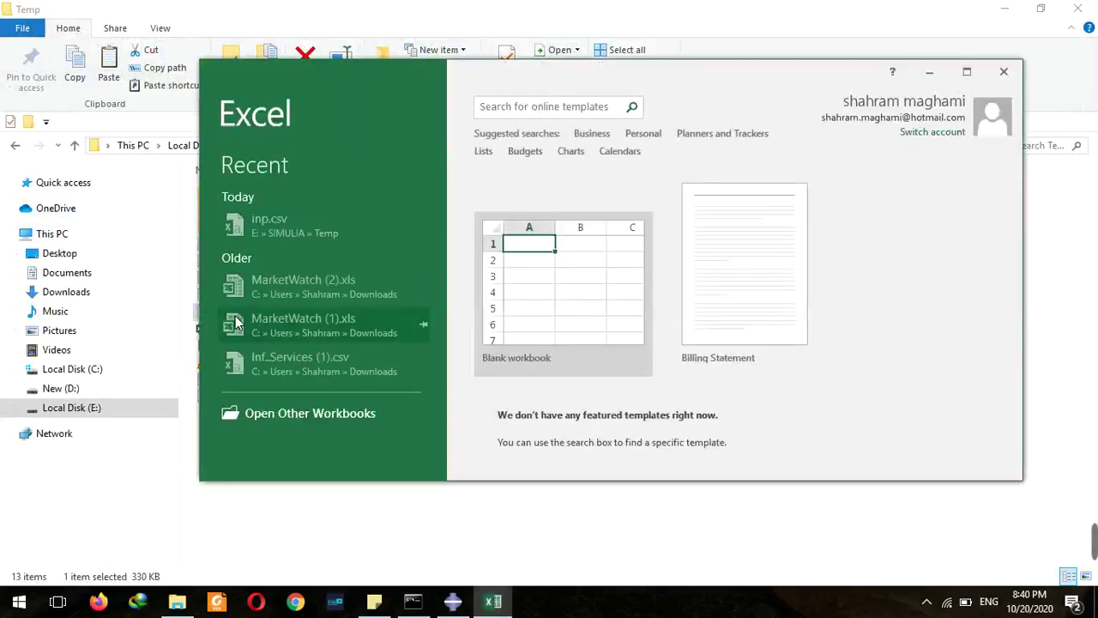
{"action": "left_click", "coordinate": [571, 323]}
{"action": "left_click_drag", "start_coordinate": [330, 71], "coordinate": [610, 132]}
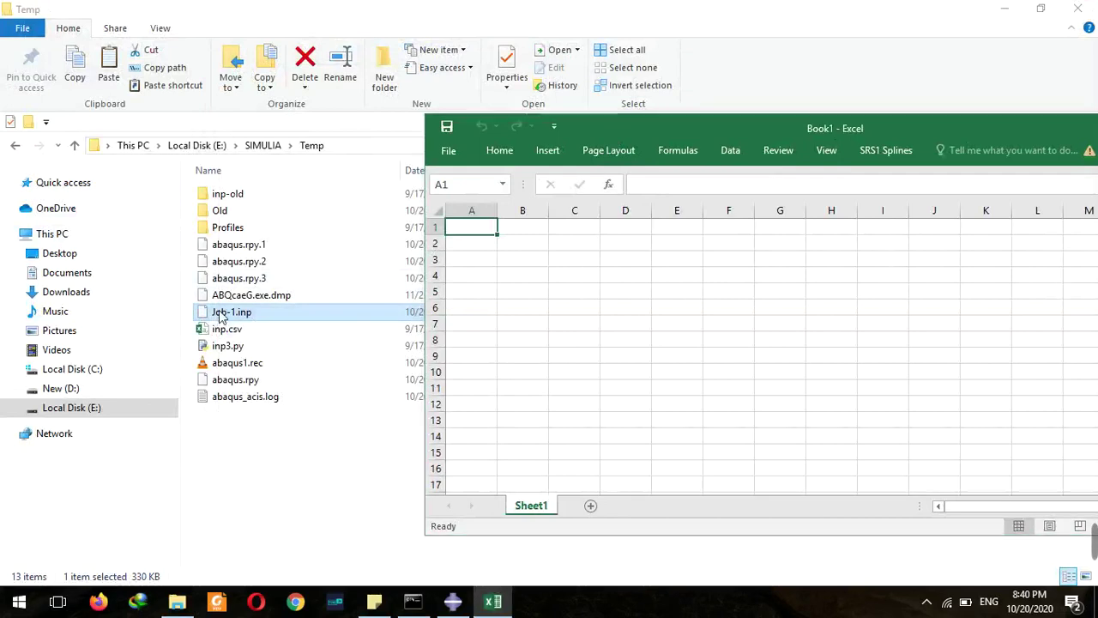
{"action": "left_click_drag", "start_coordinate": [216, 316], "coordinate": [529, 292]}
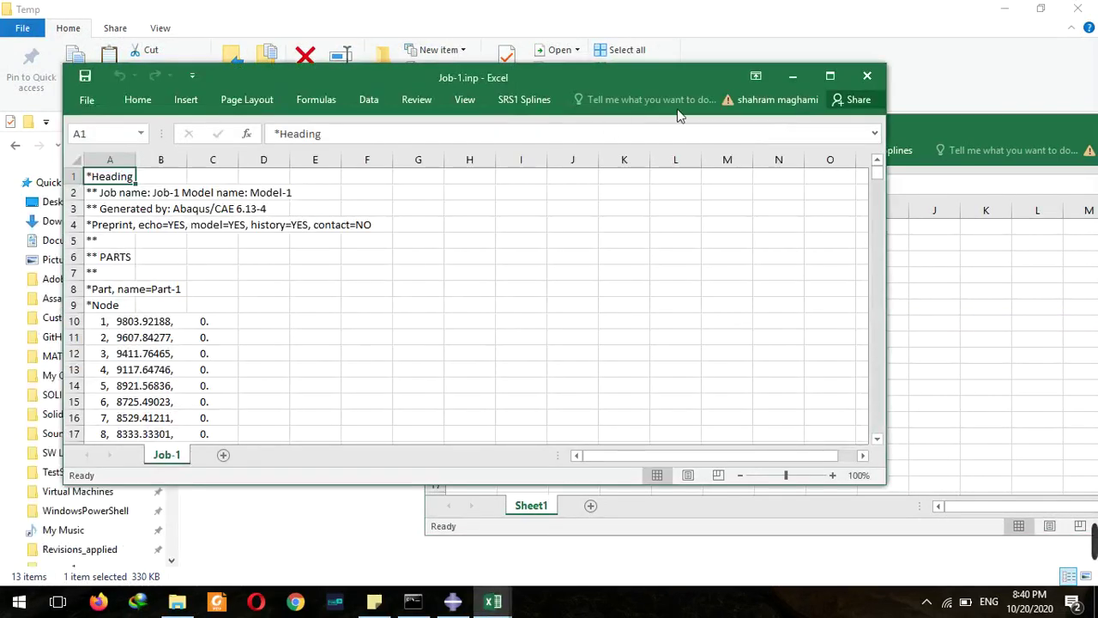
{"action": "left_click", "coordinate": [866, 75]}
Step: Reopen Job-1.inp from Recent as Delimited text split at commas only
{"action": "left_click", "coordinate": [448, 155]}
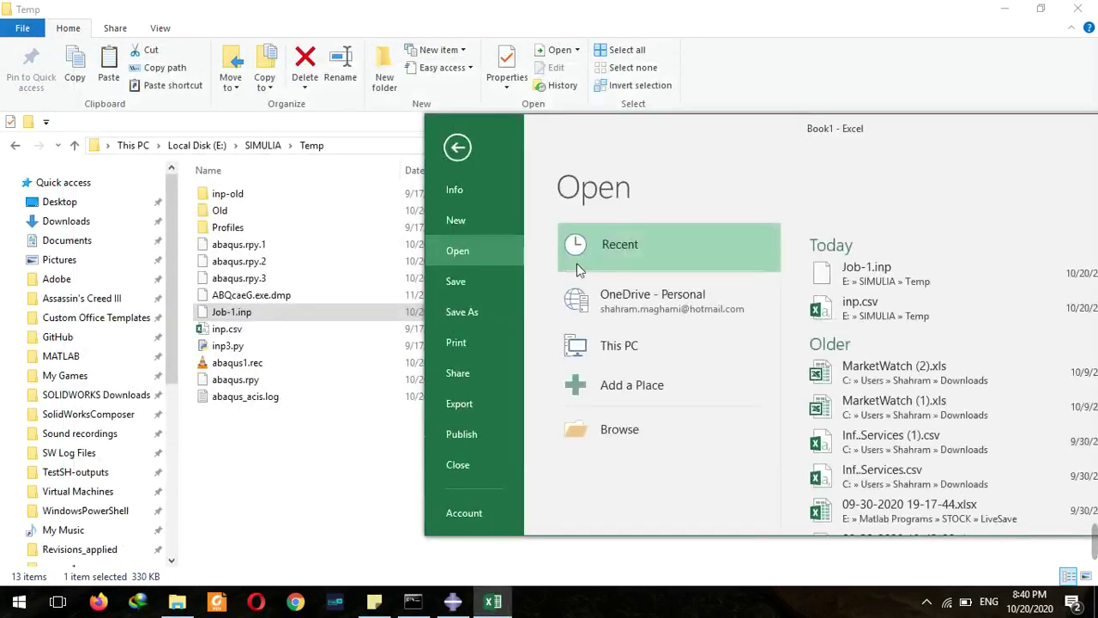
{"action": "left_click", "coordinate": [909, 274]}
{"action": "left_click", "coordinate": [523, 226]}
{"action": "left_click", "coordinate": [823, 463]}
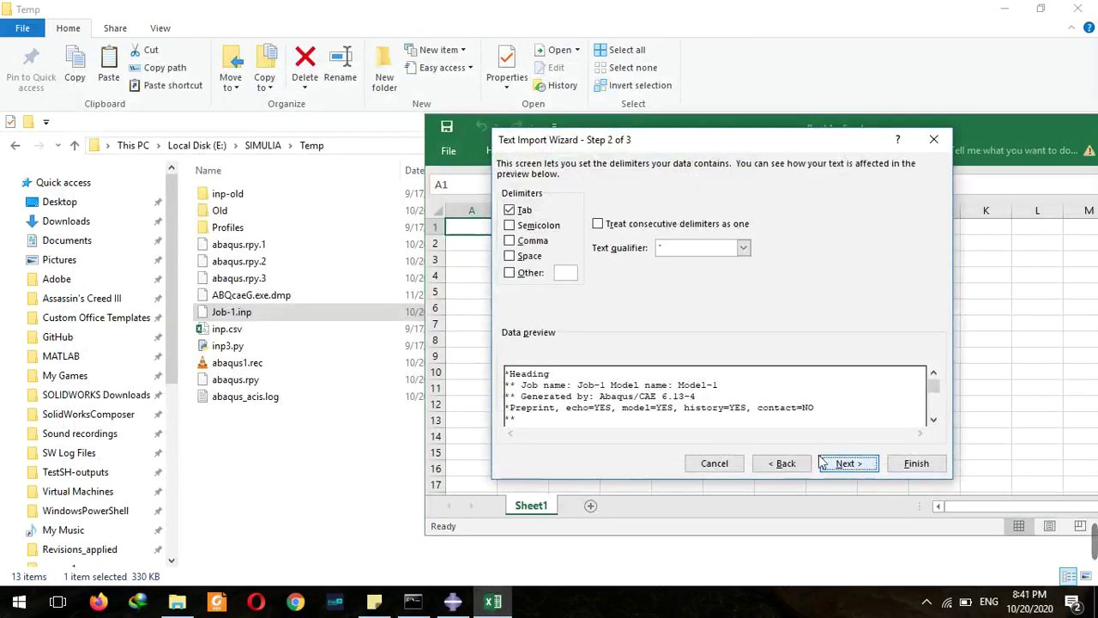
{"action": "left_click", "coordinate": [510, 257]}
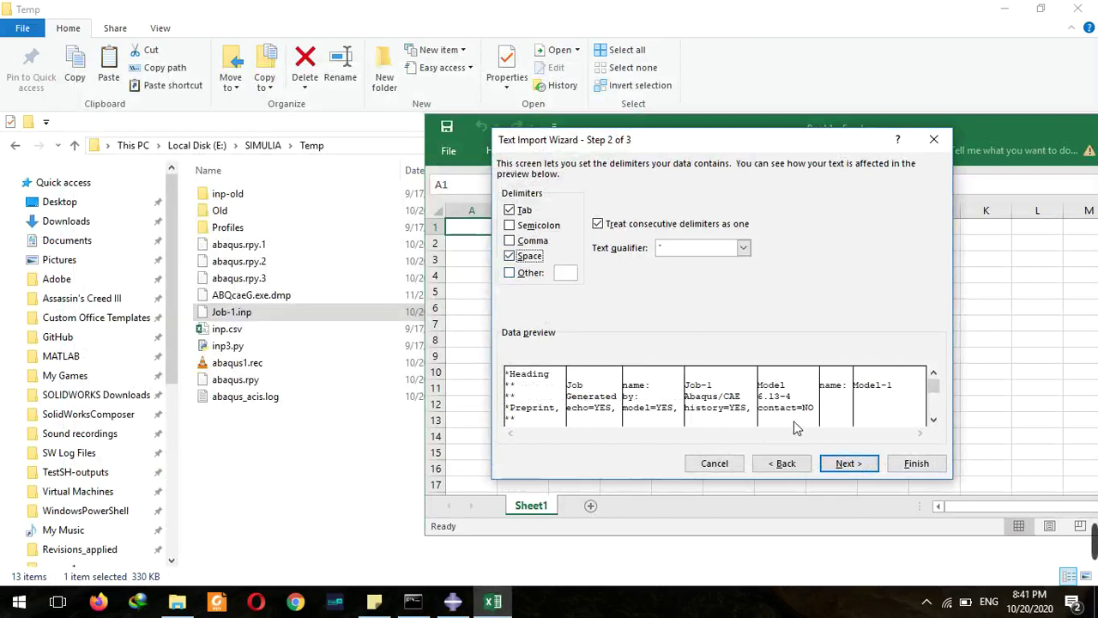
{"action": "left_click", "coordinate": [509, 256]}
{"action": "left_click", "coordinate": [509, 240]}
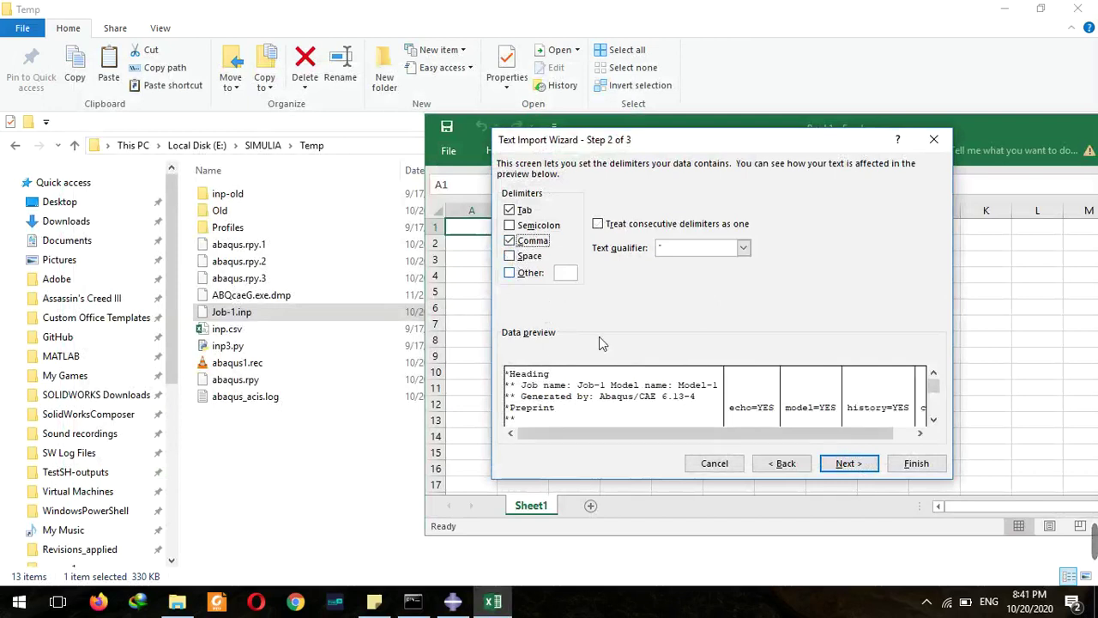
{"action": "left_click", "coordinate": [858, 464]}
Step: Finish importing Job-1.inp, maximize the workbook, and select the first node coordinates
{"action": "left_click", "coordinate": [914, 464]}
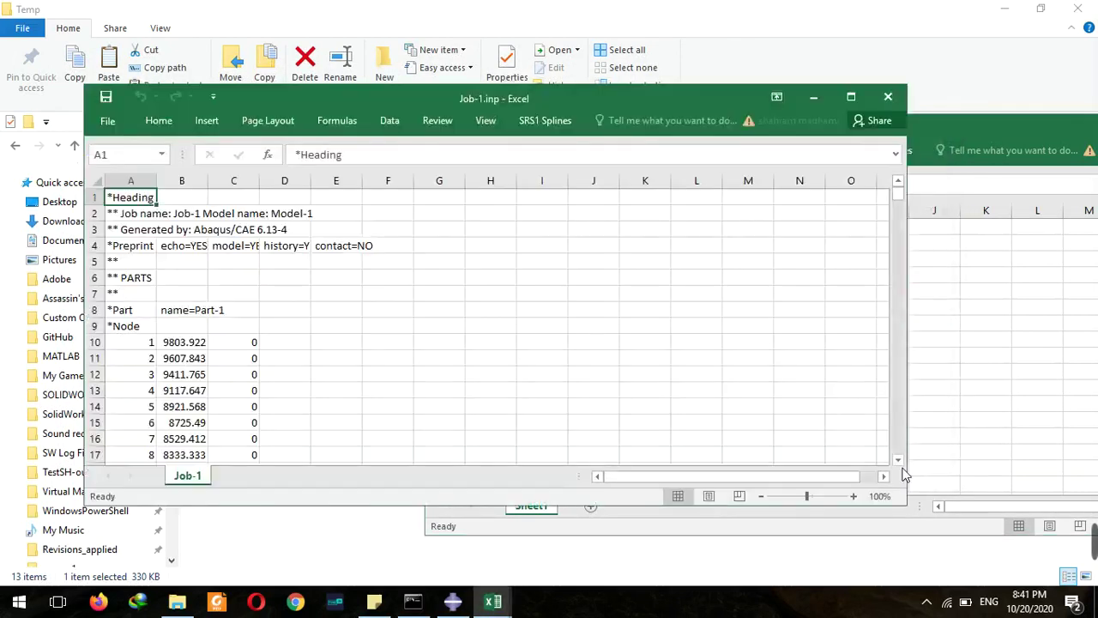
{"action": "left_click", "coordinate": [850, 97]}
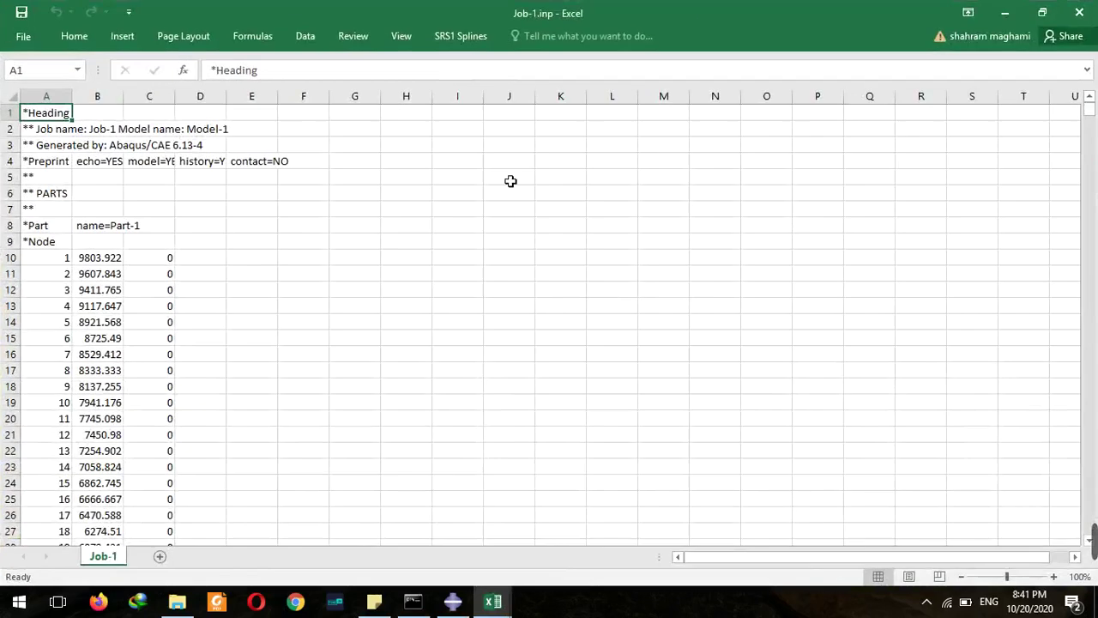
{"action": "left_click_drag", "start_coordinate": [94, 257], "coordinate": [149, 293]}
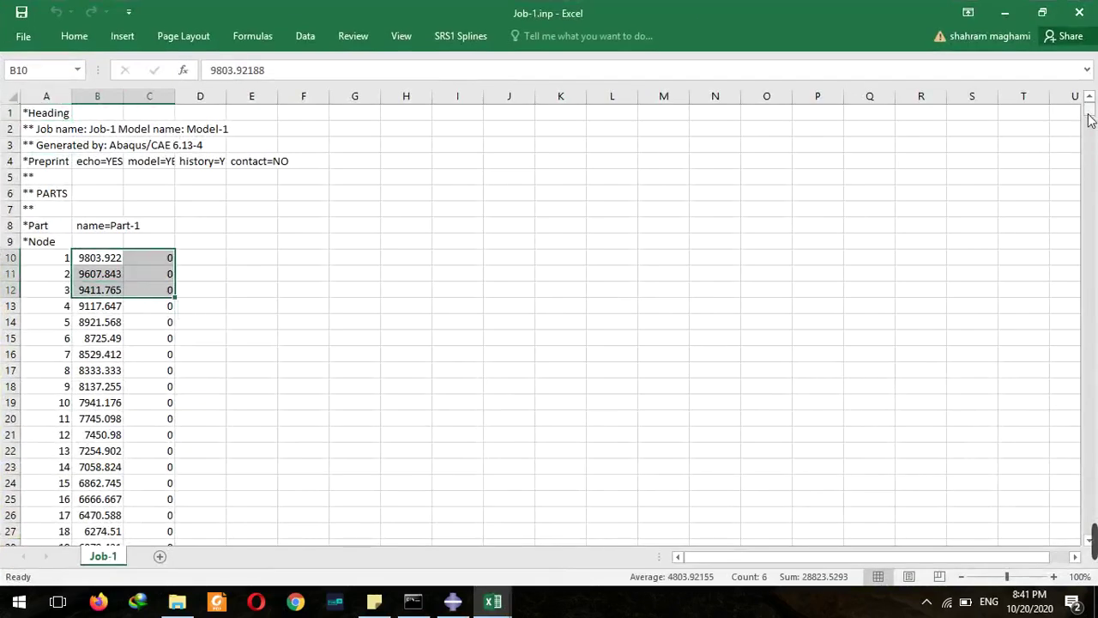
Step: Scroll down to row 5103, where node 5094 ends the list and *Element type=CPS4R begins
{"action": "left_click_drag", "start_coordinate": [1090, 120], "coordinate": [1094, 332]}
{"action": "scroll", "coordinate": [248, 356], "scroll_direction": "up", "scroll_amount": 20}
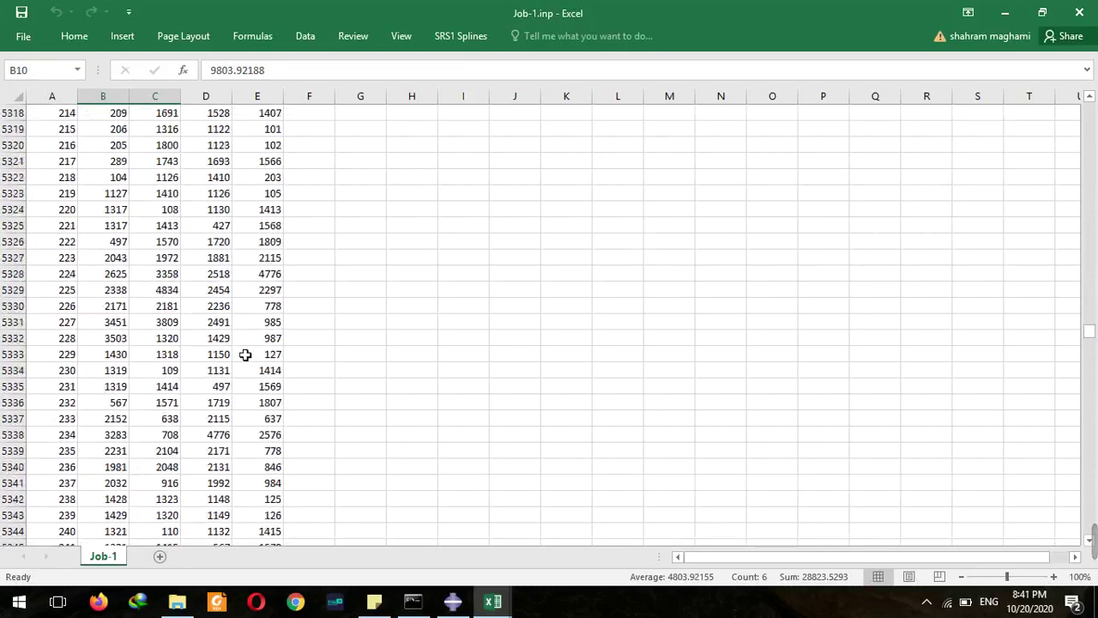
{"action": "scroll", "coordinate": [245, 356], "scroll_direction": "up", "scroll_amount": 20}
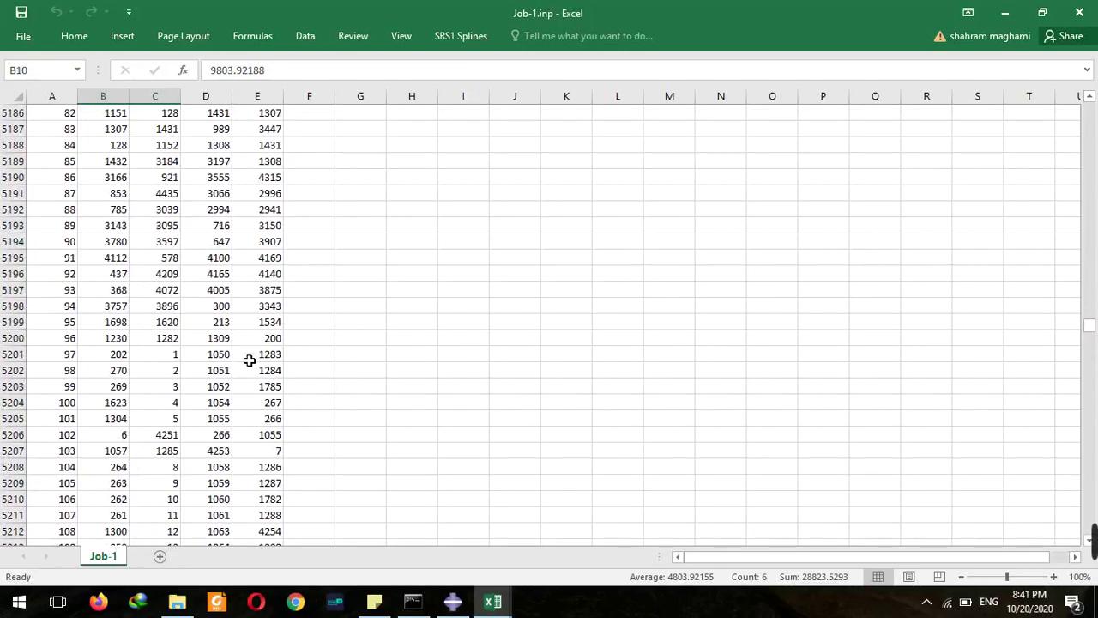
{"action": "scroll", "coordinate": [249, 361], "scroll_direction": "up", "scroll_amount": 20}
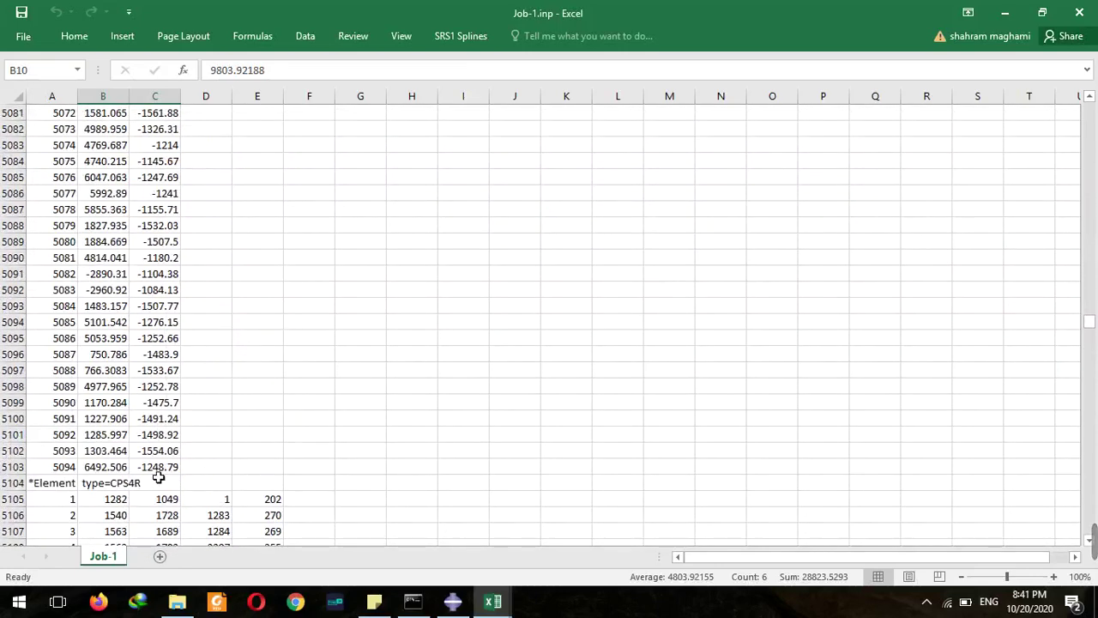
Step: Insert a plain scatter chart of the node coordinates in B10:C5103
{"action": "left_click", "coordinate": [162, 470], "text": "shift"}
{"action": "left_click", "coordinate": [121, 35]}
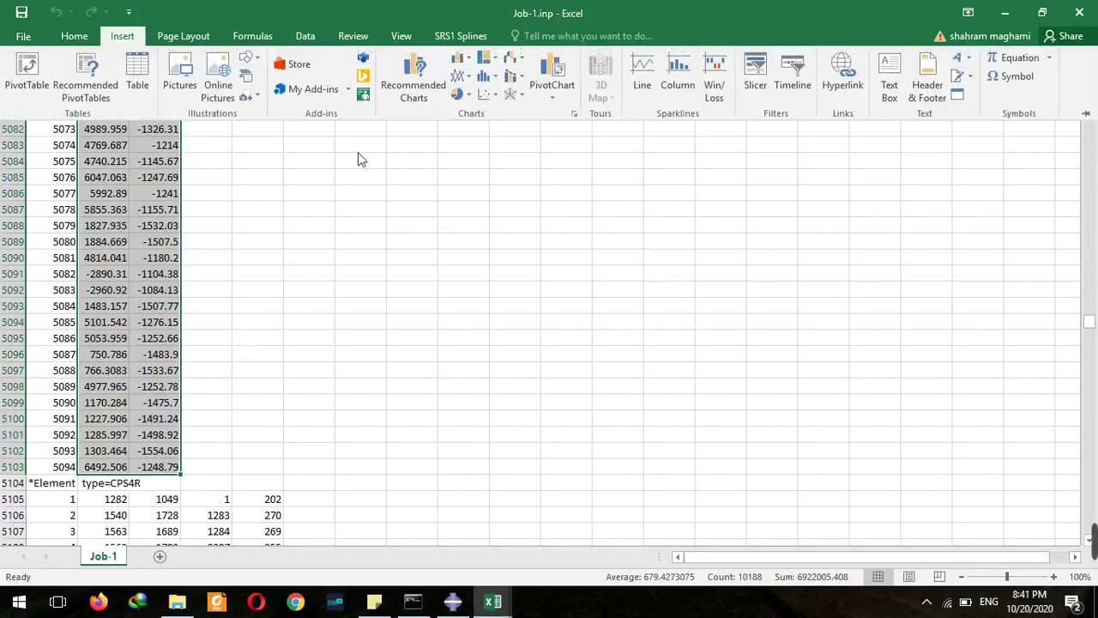
{"action": "left_click", "coordinate": [489, 91]}
{"action": "left_click", "coordinate": [496, 152]}
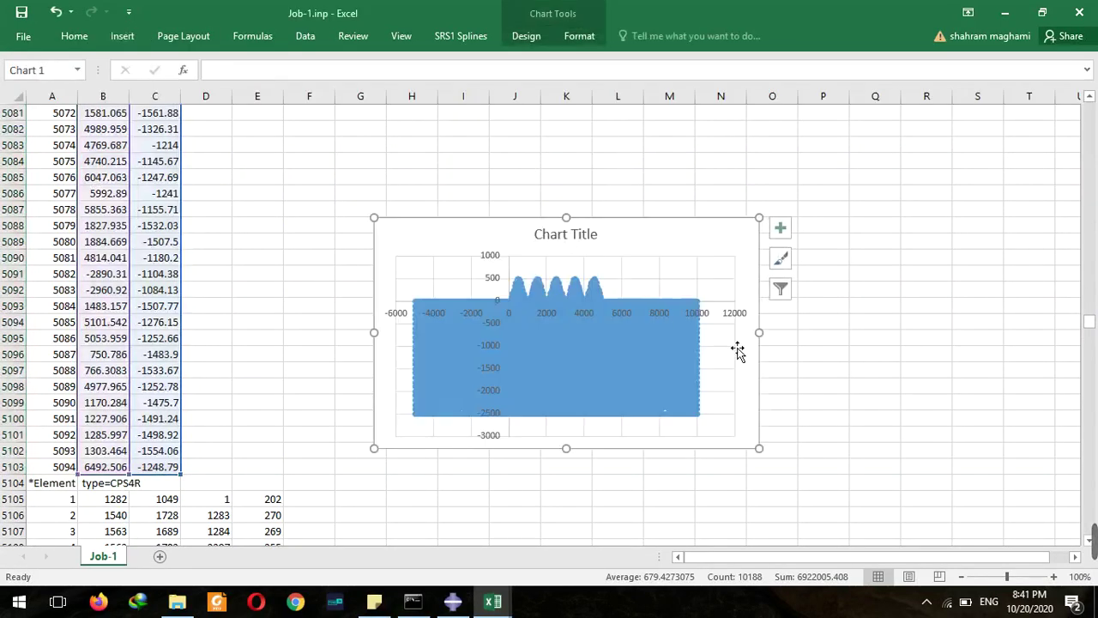
Step: Enlarge the scatter chart and position it beside the data columns to show the wavy-topped mesh
{"action": "left_click_drag", "start_coordinate": [768, 332], "coordinate": [1091, 332]}
{"action": "left_click_drag", "start_coordinate": [886, 250], "coordinate": [723, 175]}
{"action": "left_click_drag", "start_coordinate": [915, 352], "coordinate": [1077, 508]}
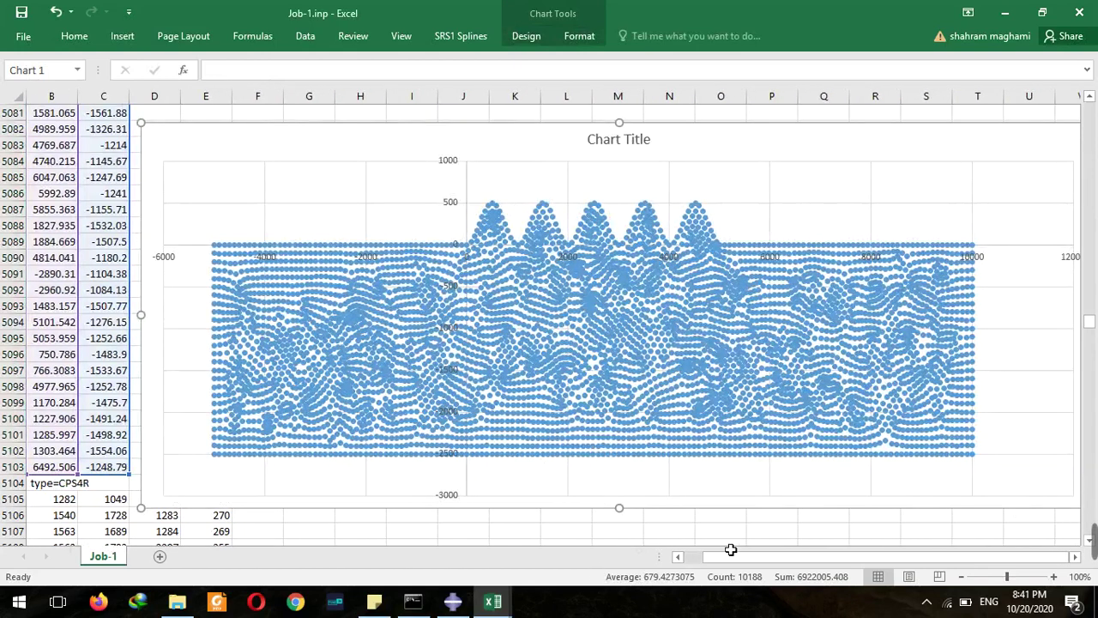
{"action": "left_click_drag", "start_coordinate": [725, 566], "coordinate": [706, 562]}
{"action": "scroll", "coordinate": [35, 403], "scroll_direction": "down", "scroll_amount": 3}
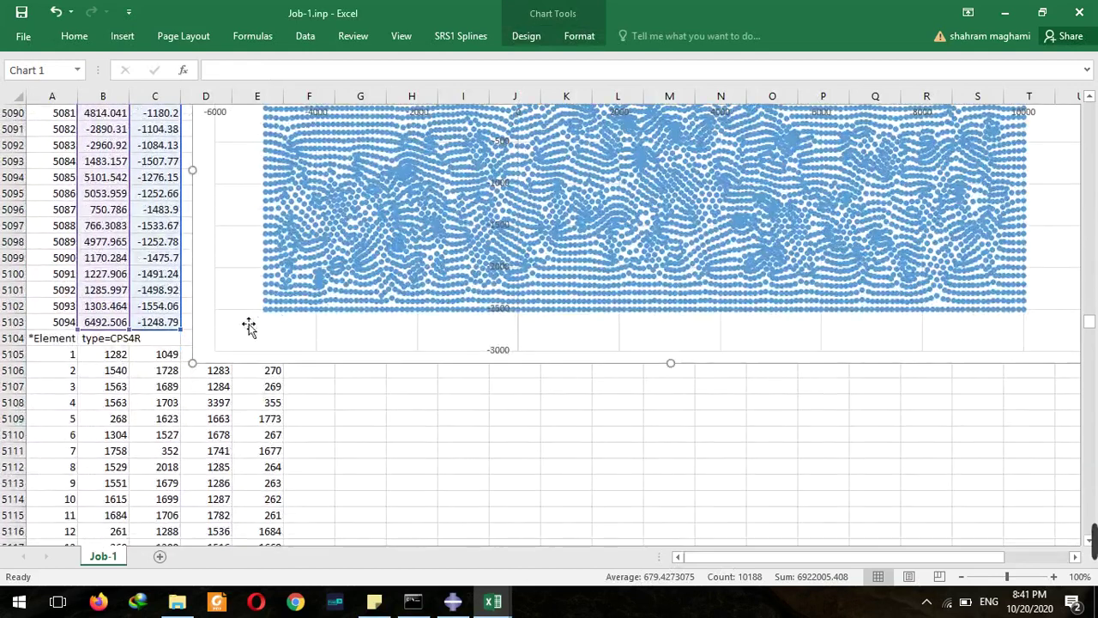
{"action": "left_click_drag", "start_coordinate": [218, 326], "coordinate": [489, 340]}
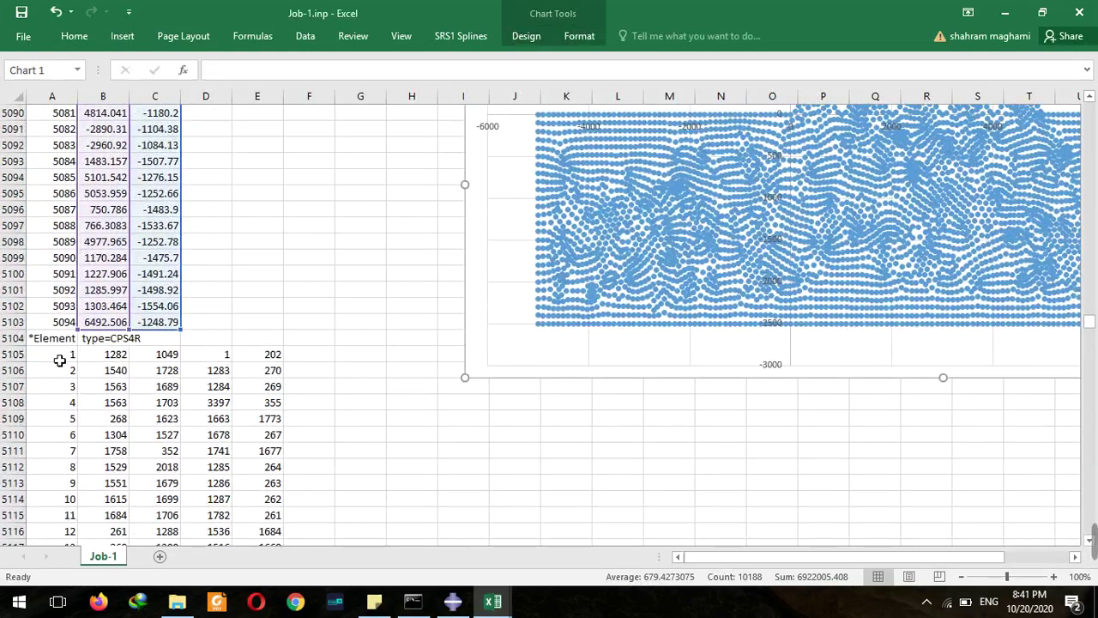
{"action": "left_click", "coordinate": [112, 341]}
{"action": "key", "text": "Right"}
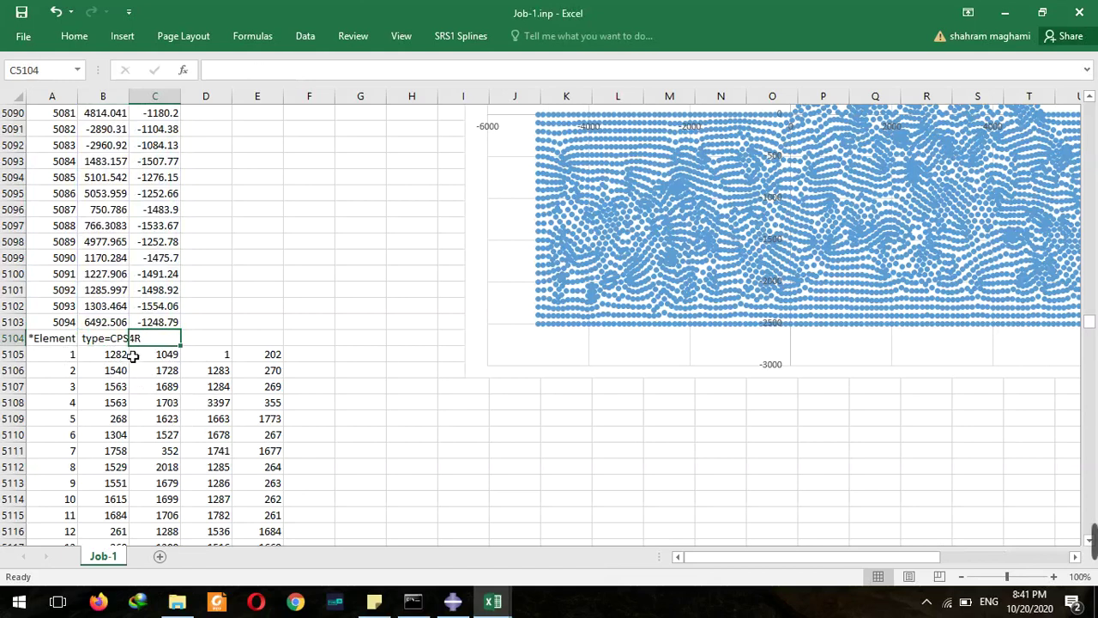
{"action": "left_click", "coordinate": [63, 357]}
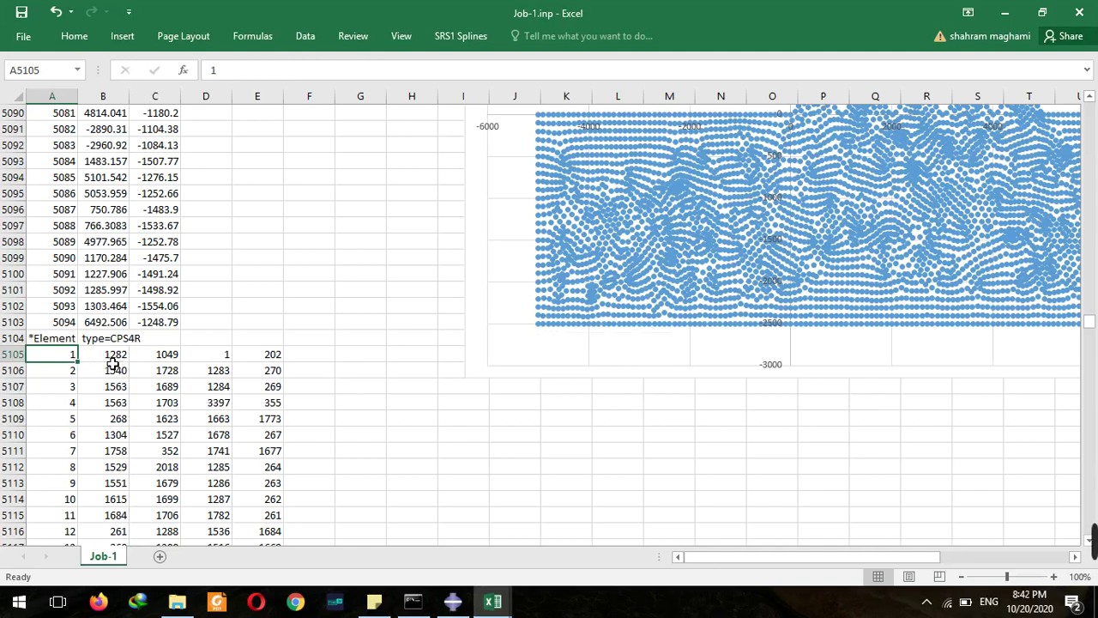
{"action": "left_click", "coordinate": [113, 359]}
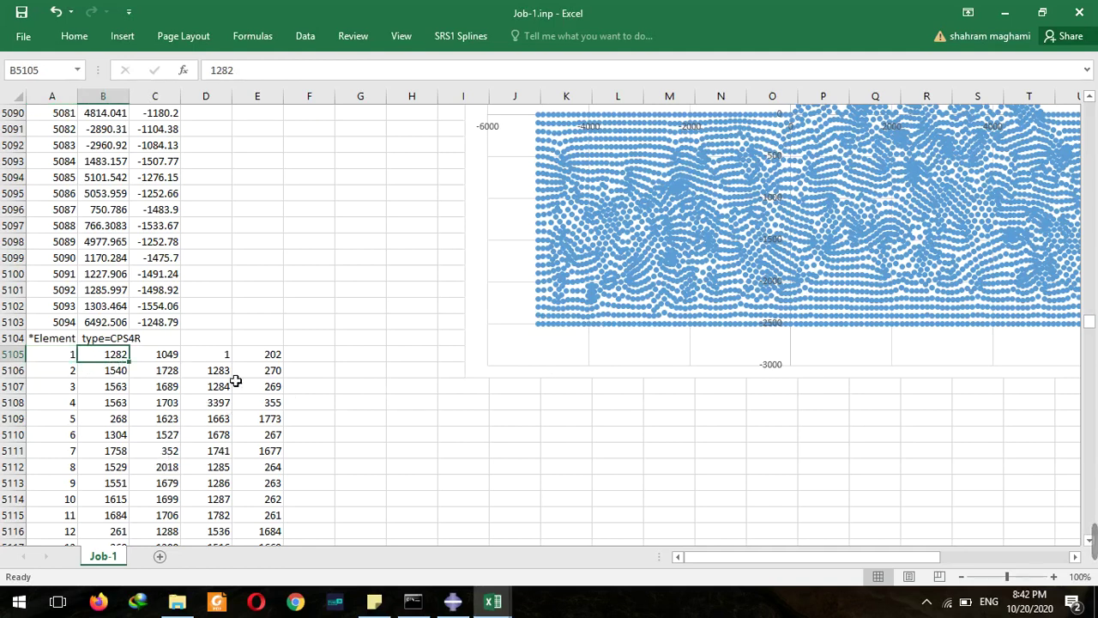
{"action": "left_click", "coordinate": [214, 360]}
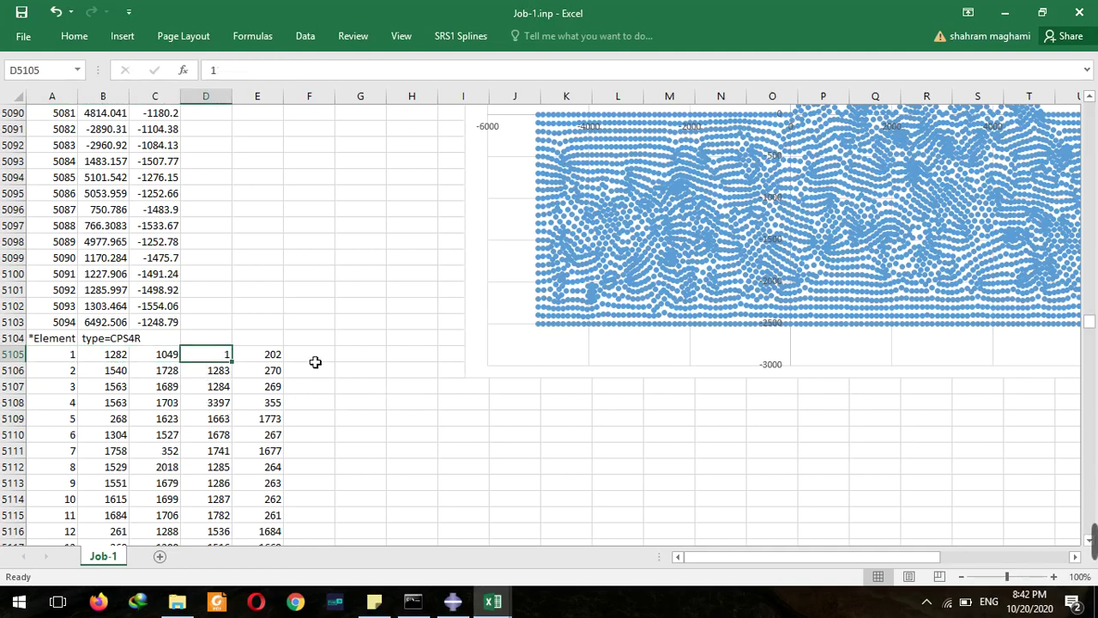
{"action": "left_click", "coordinate": [271, 364]}
{"action": "left_click_drag", "start_coordinate": [120, 356], "coordinate": [262, 354]}
{"action": "left_click_drag", "start_coordinate": [88, 375], "coordinate": [154, 374]}
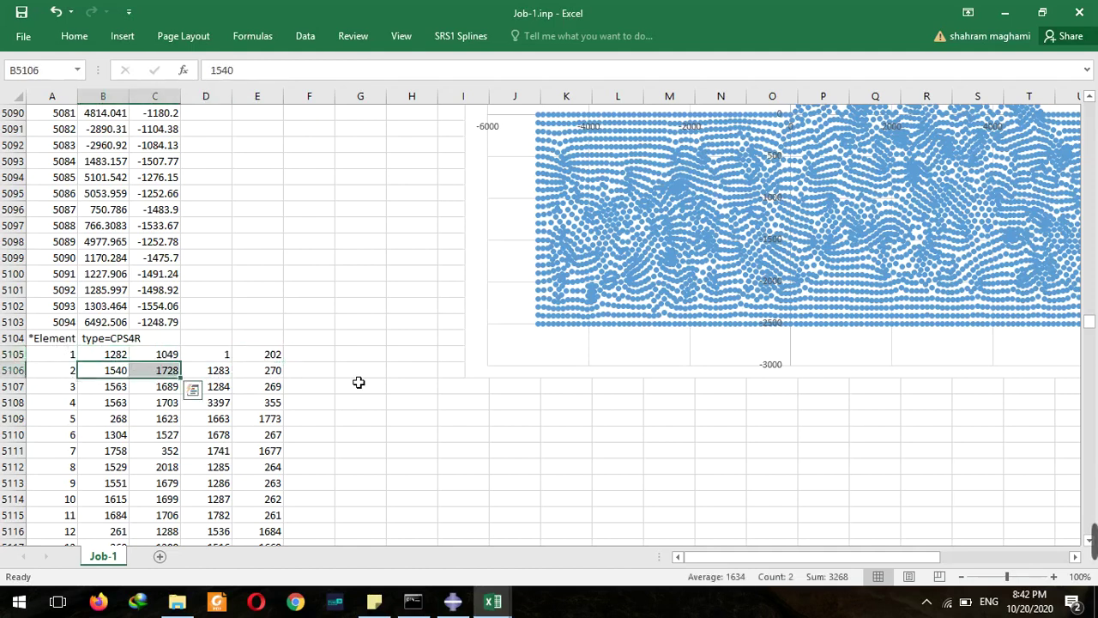
{"action": "scroll", "coordinate": [927, 435], "scroll_direction": "down", "scroll_amount": 8}
{"action": "left_click_drag", "start_coordinate": [1091, 320], "coordinate": [1091, 318]}
Step: Select the Right and left node set headers and their node numbers
{"action": "scroll", "coordinate": [617, 449], "scroll_direction": "up", "scroll_amount": 8}
{"action": "scroll", "coordinate": [307, 368], "scroll_direction": "down", "scroll_amount": 1}
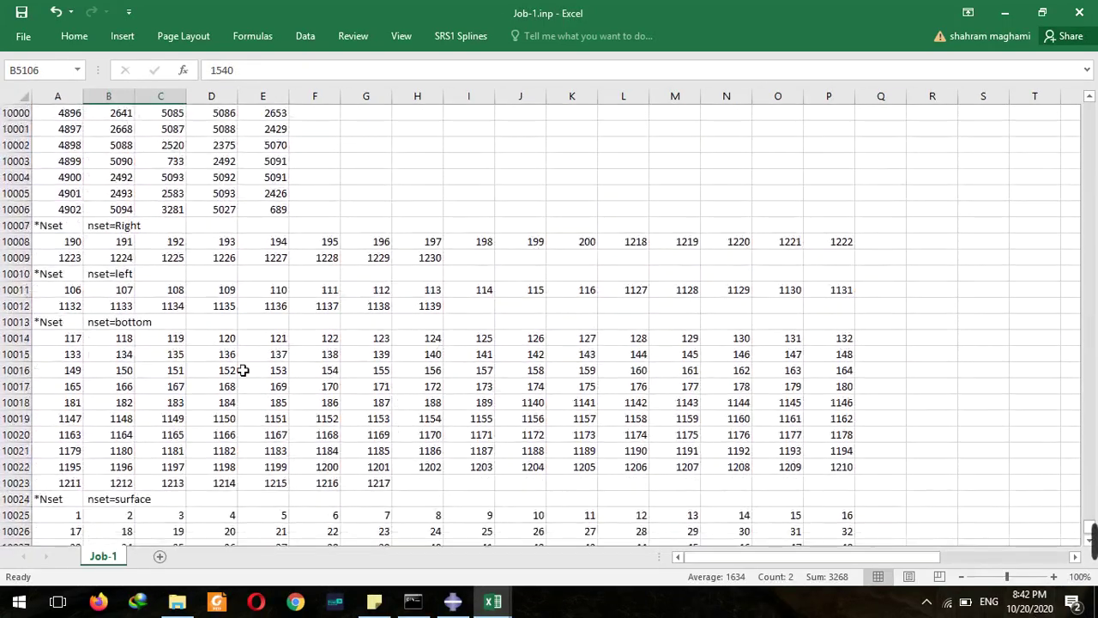
{"action": "left_click", "coordinate": [107, 230]}
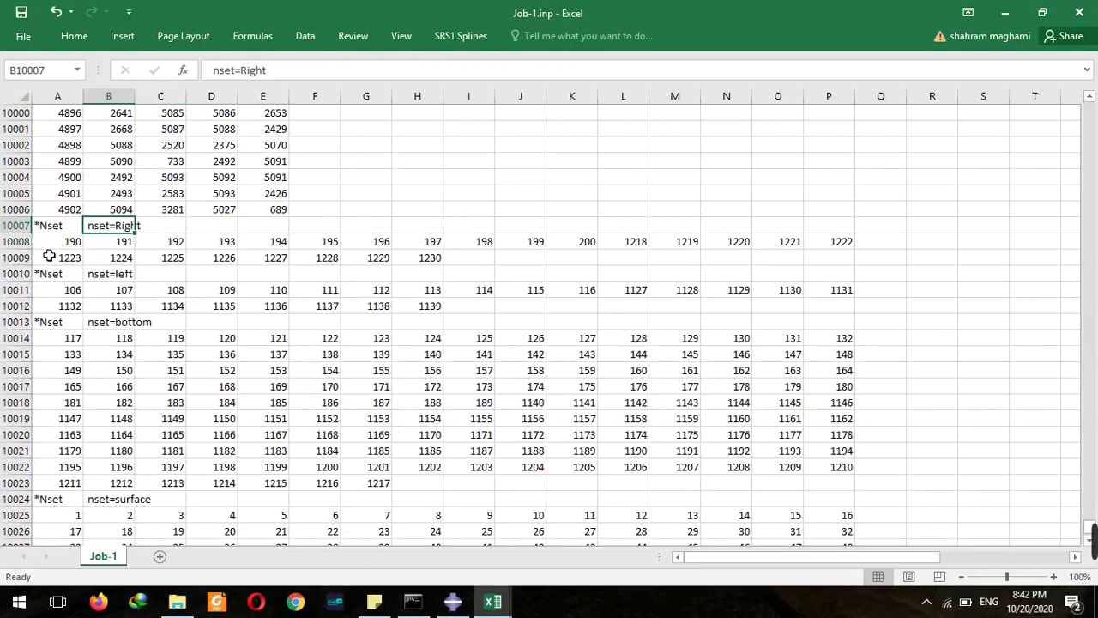
{"action": "left_click_drag", "start_coordinate": [57, 243], "coordinate": [790, 258]}
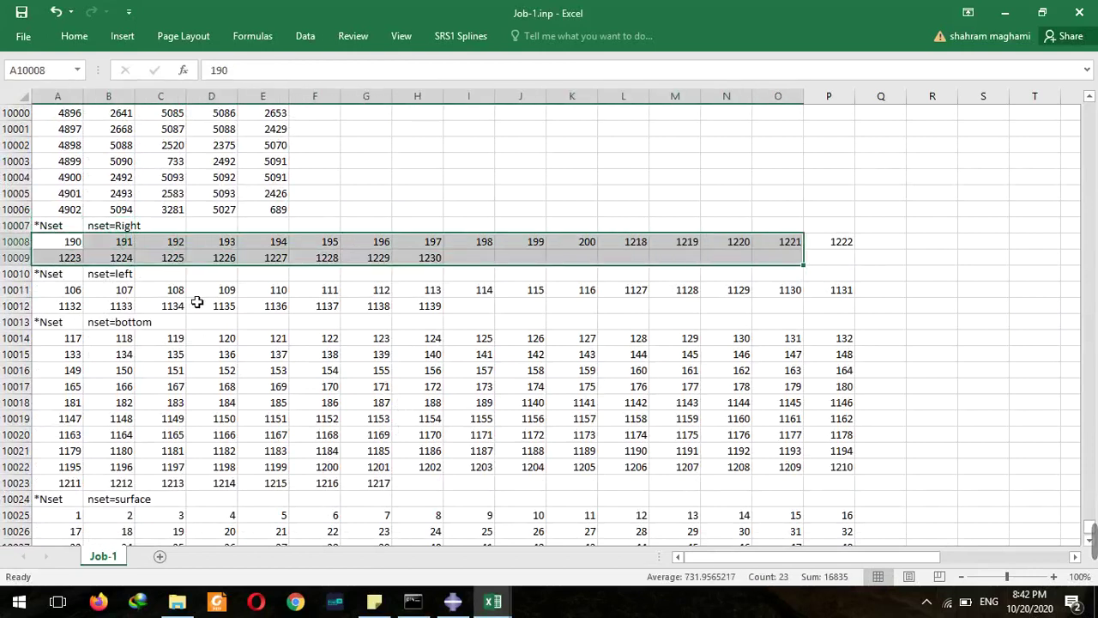
{"action": "left_click", "coordinate": [126, 276]}
{"action": "left_click_drag", "start_coordinate": [82, 292], "coordinate": [918, 341]}
Step: Review the bottom and surface node sets in rows up to 10036, before *End Part
{"action": "left_click", "coordinate": [147, 351]}
{"action": "left_click_drag", "start_coordinate": [146, 325], "coordinate": [144, 343]}
{"action": "left_click", "coordinate": [163, 500]}
{"action": "scroll", "coordinate": [194, 428], "scroll_direction": "down", "scroll_amount": 4}
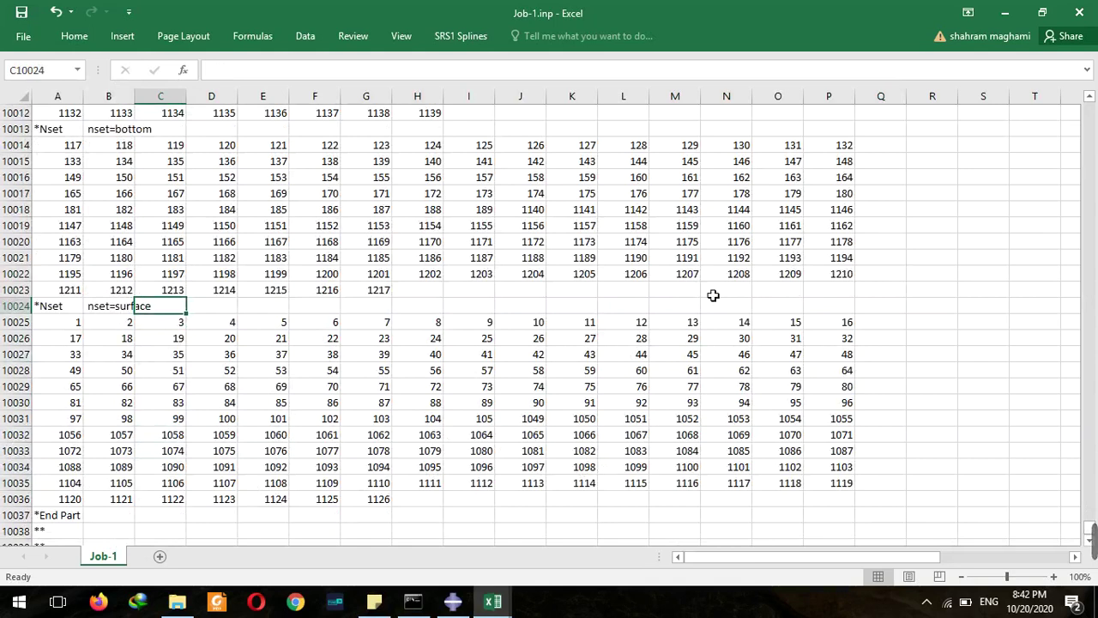
{"action": "scroll", "coordinate": [714, 249], "scroll_direction": "down", "scroll_amount": 6}
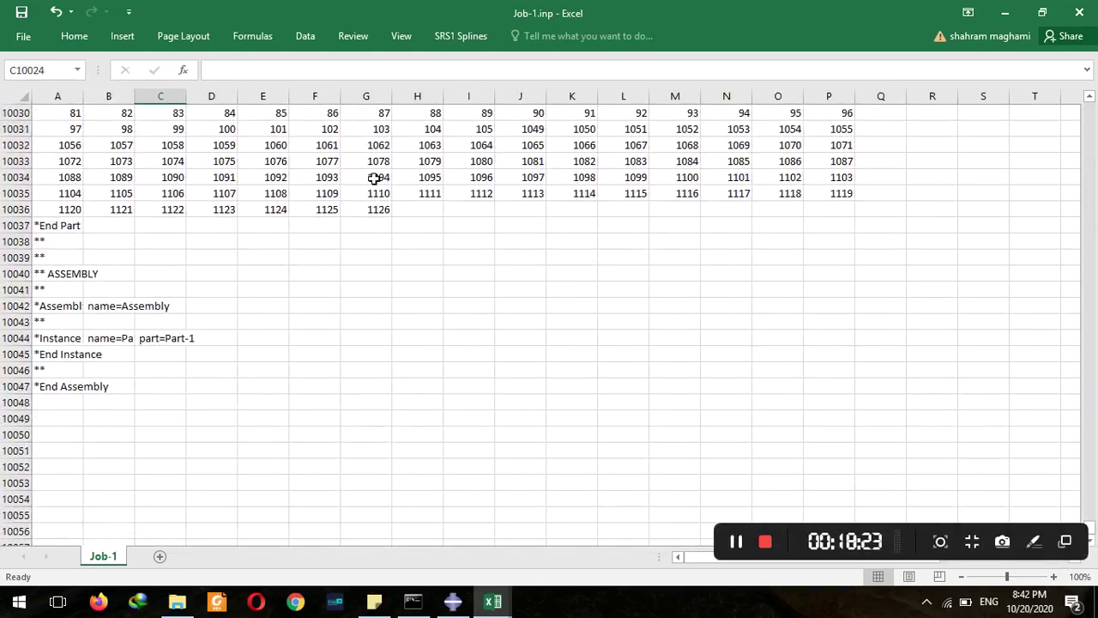
{"action": "scroll", "coordinate": [343, 202], "scroll_direction": "up", "scroll_amount": 2}
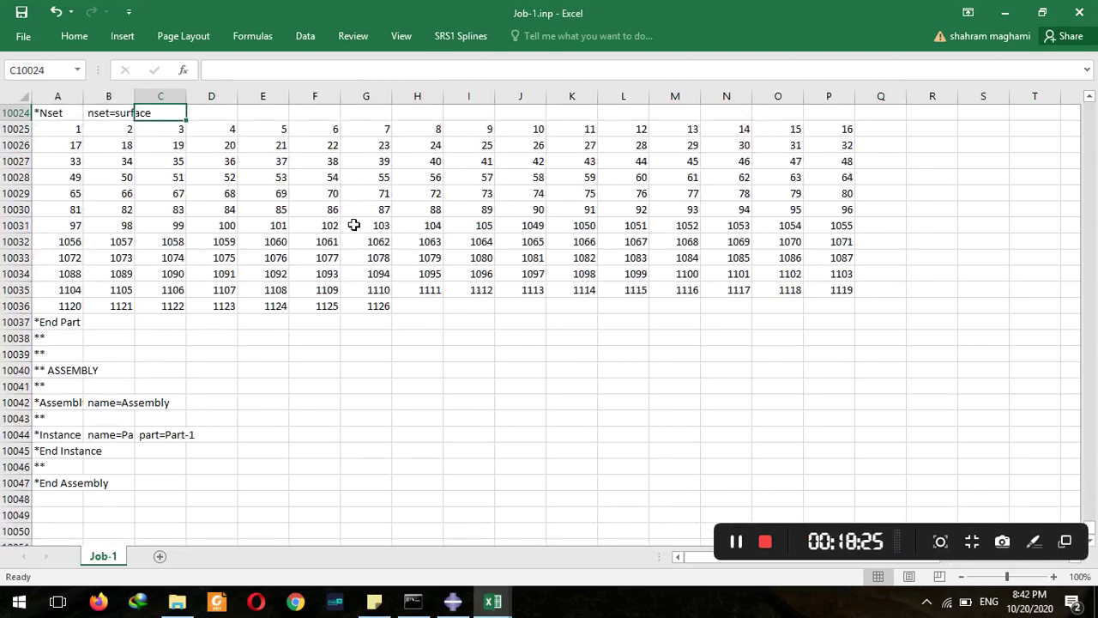
{"action": "scroll", "coordinate": [360, 224], "scroll_direction": "up", "scroll_amount": 2}
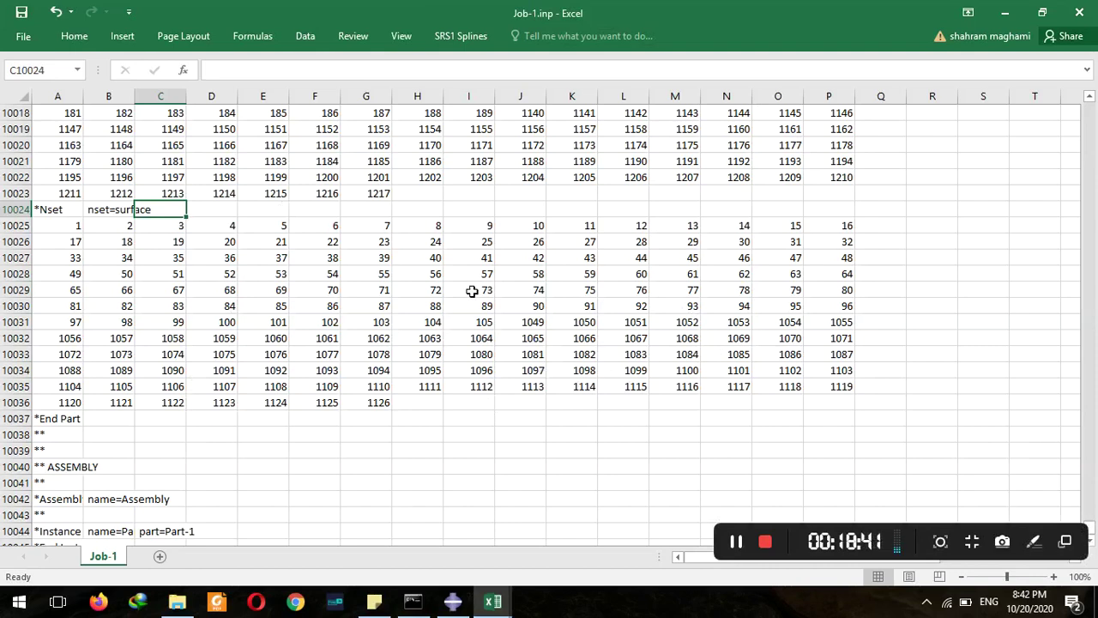
{"action": "scroll", "coordinate": [472, 290], "scroll_direction": "up", "scroll_amount": 5}
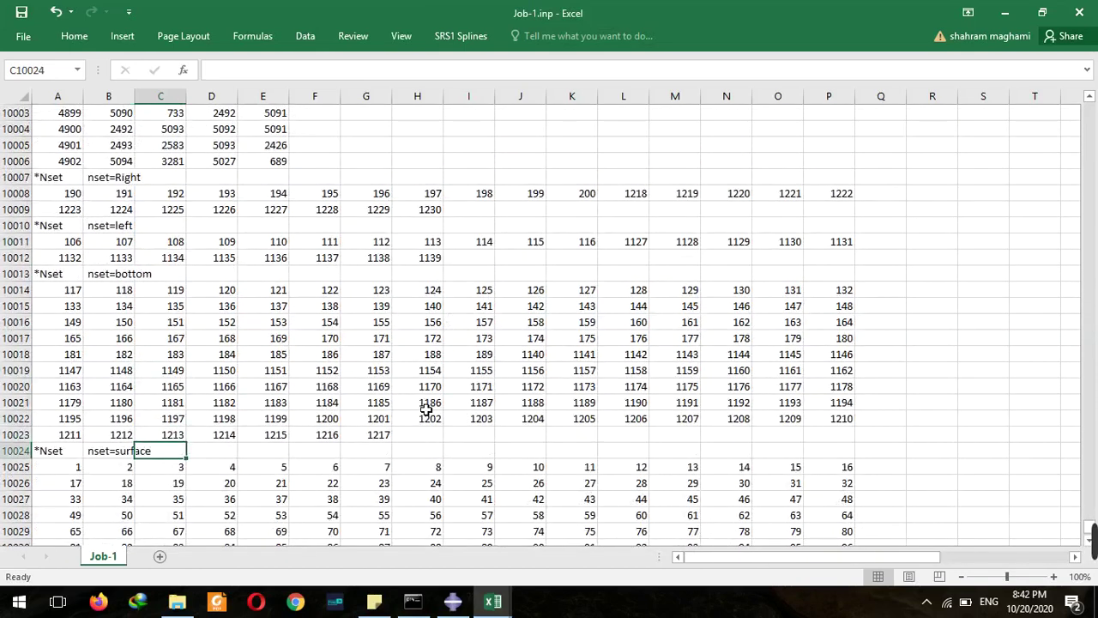